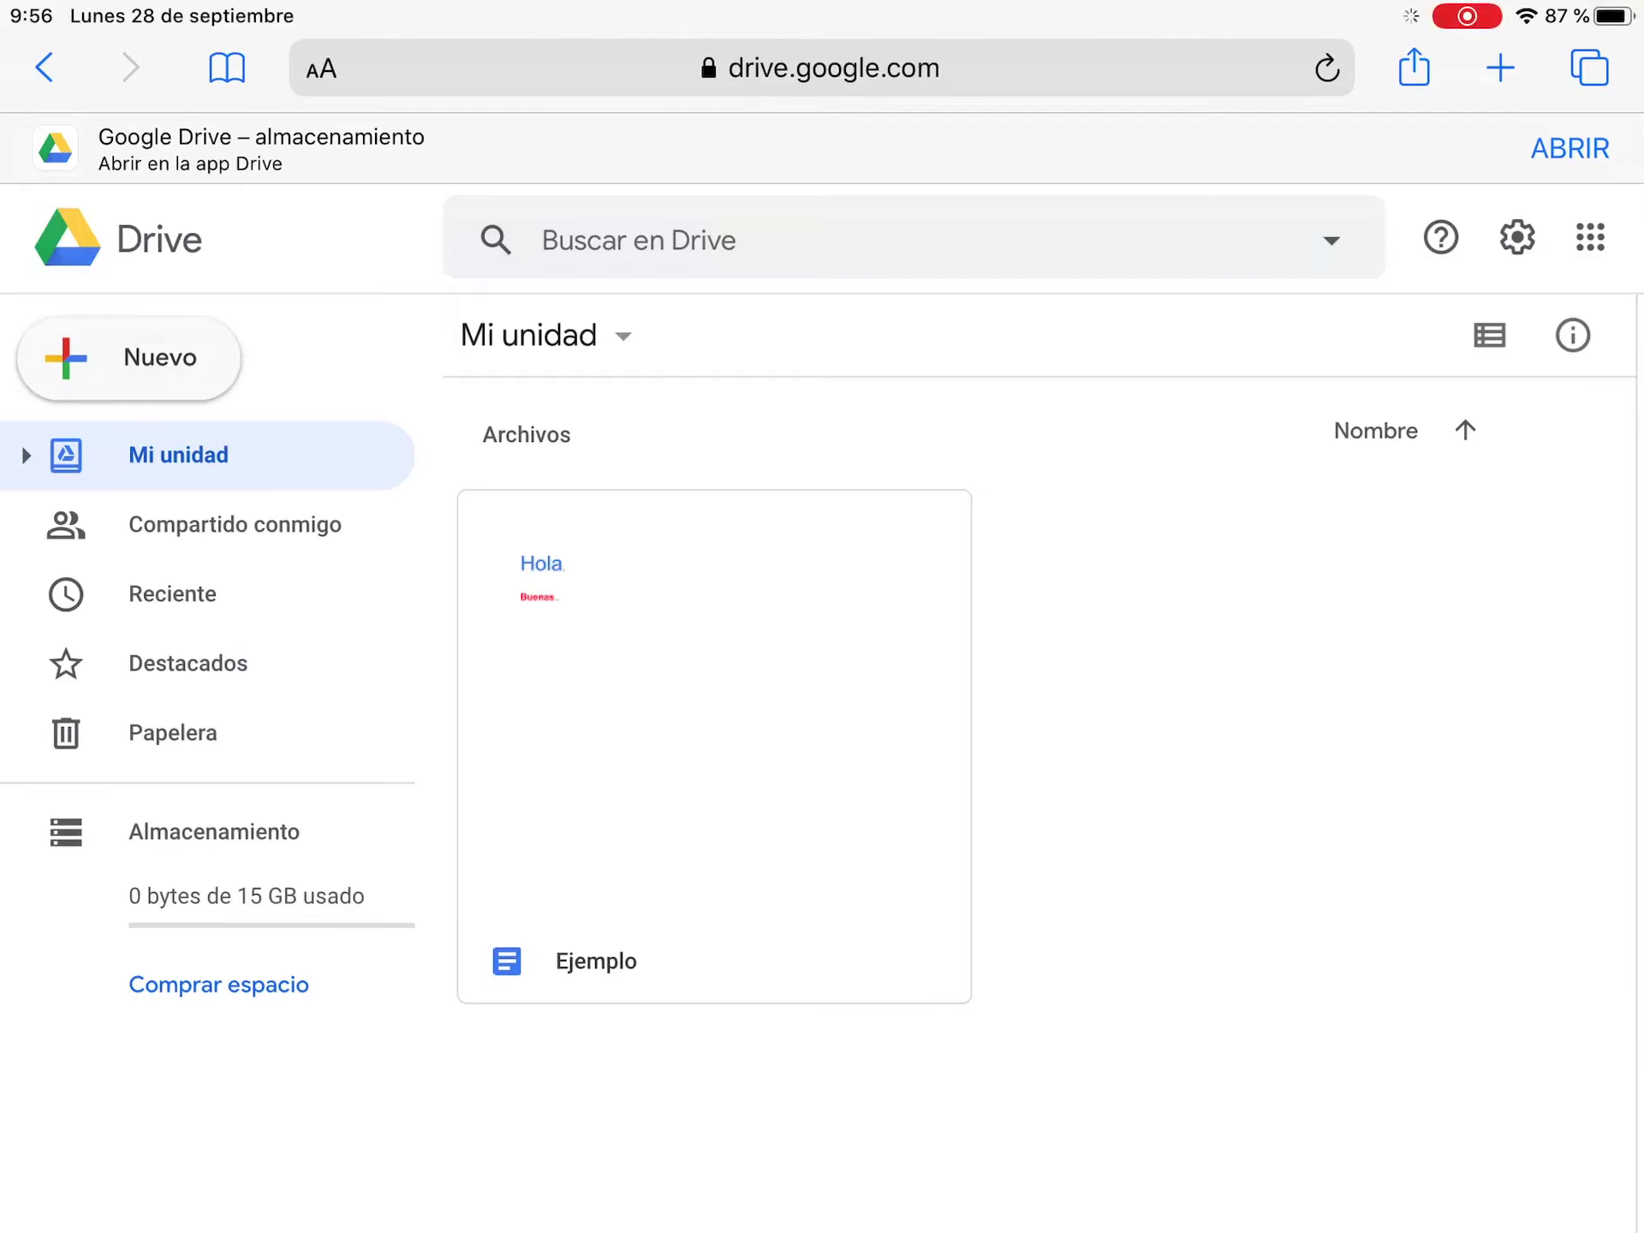
# From Google Drive's Nuevo menu, create a new Presentaciones de Google file.
pyautogui.scroll(2, 484, 475)
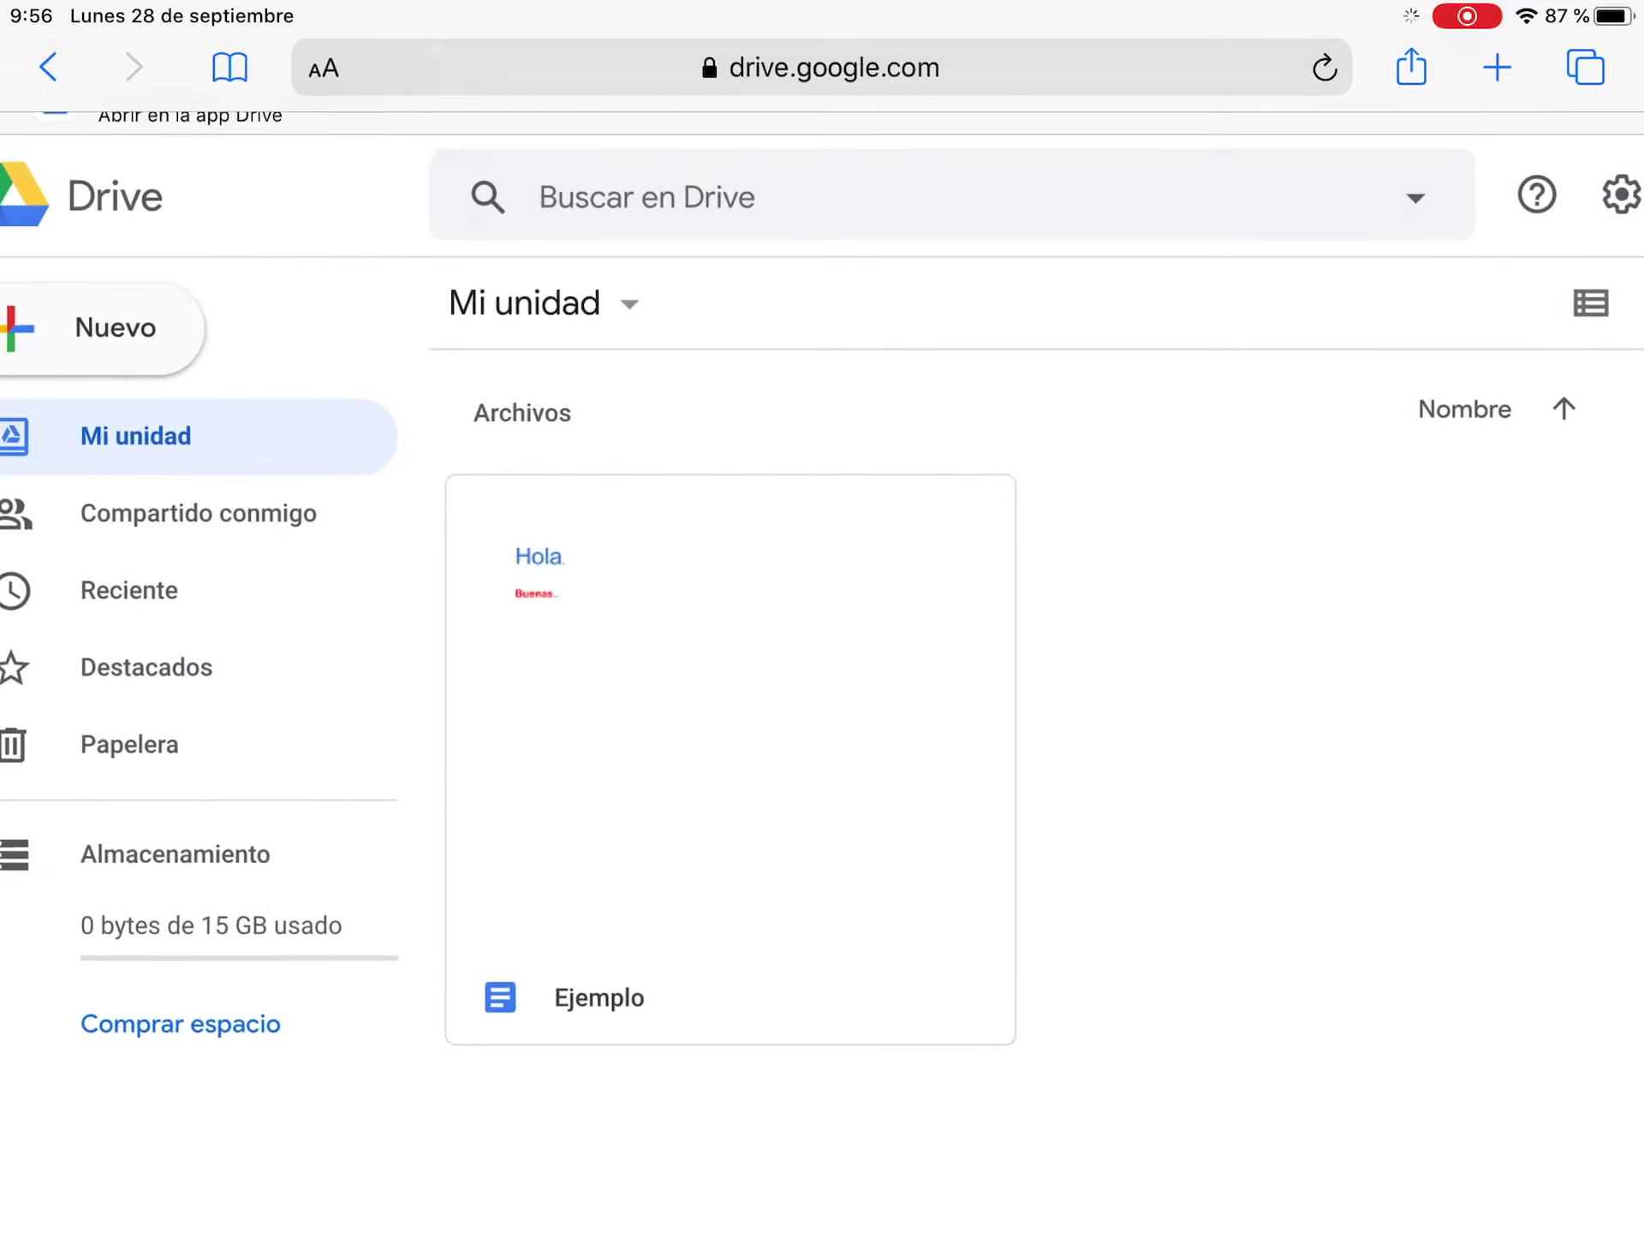
pyautogui.scroll(2, 822, 685)
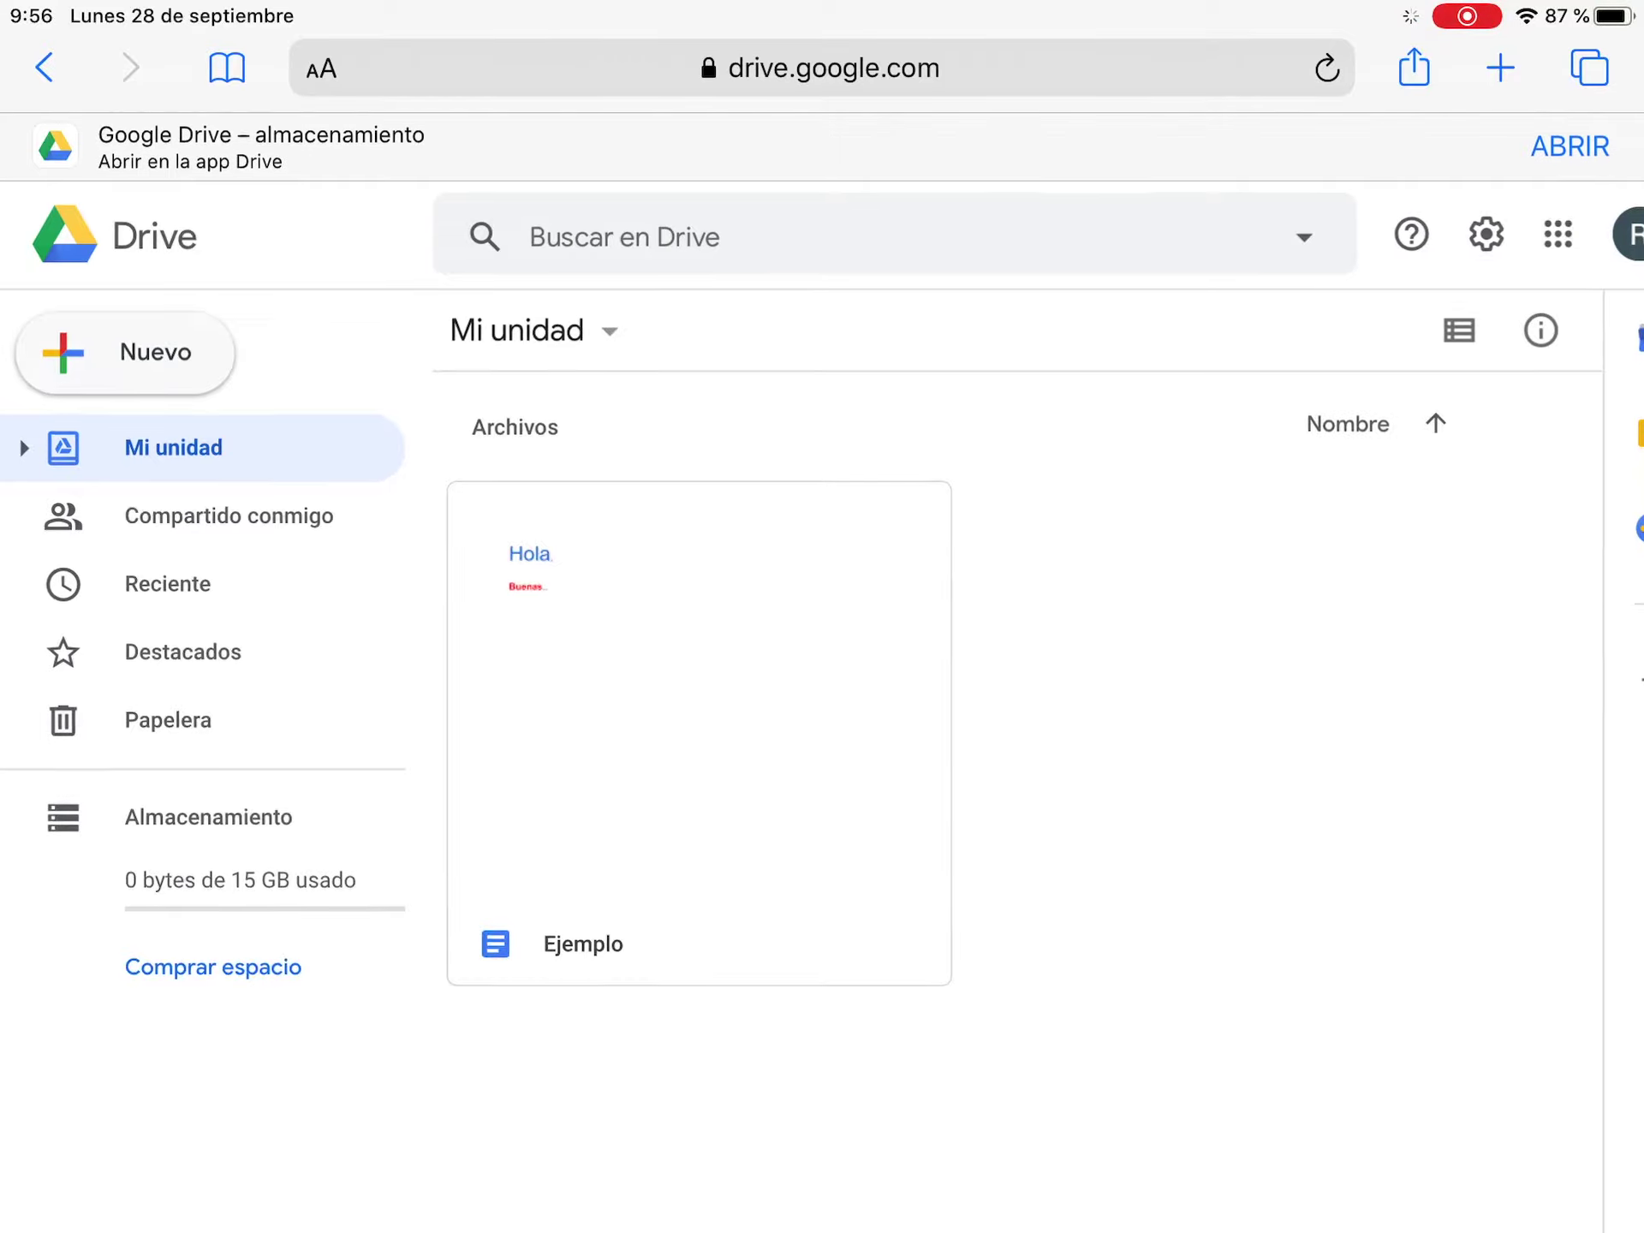
pyautogui.scroll(3, 569, 607)
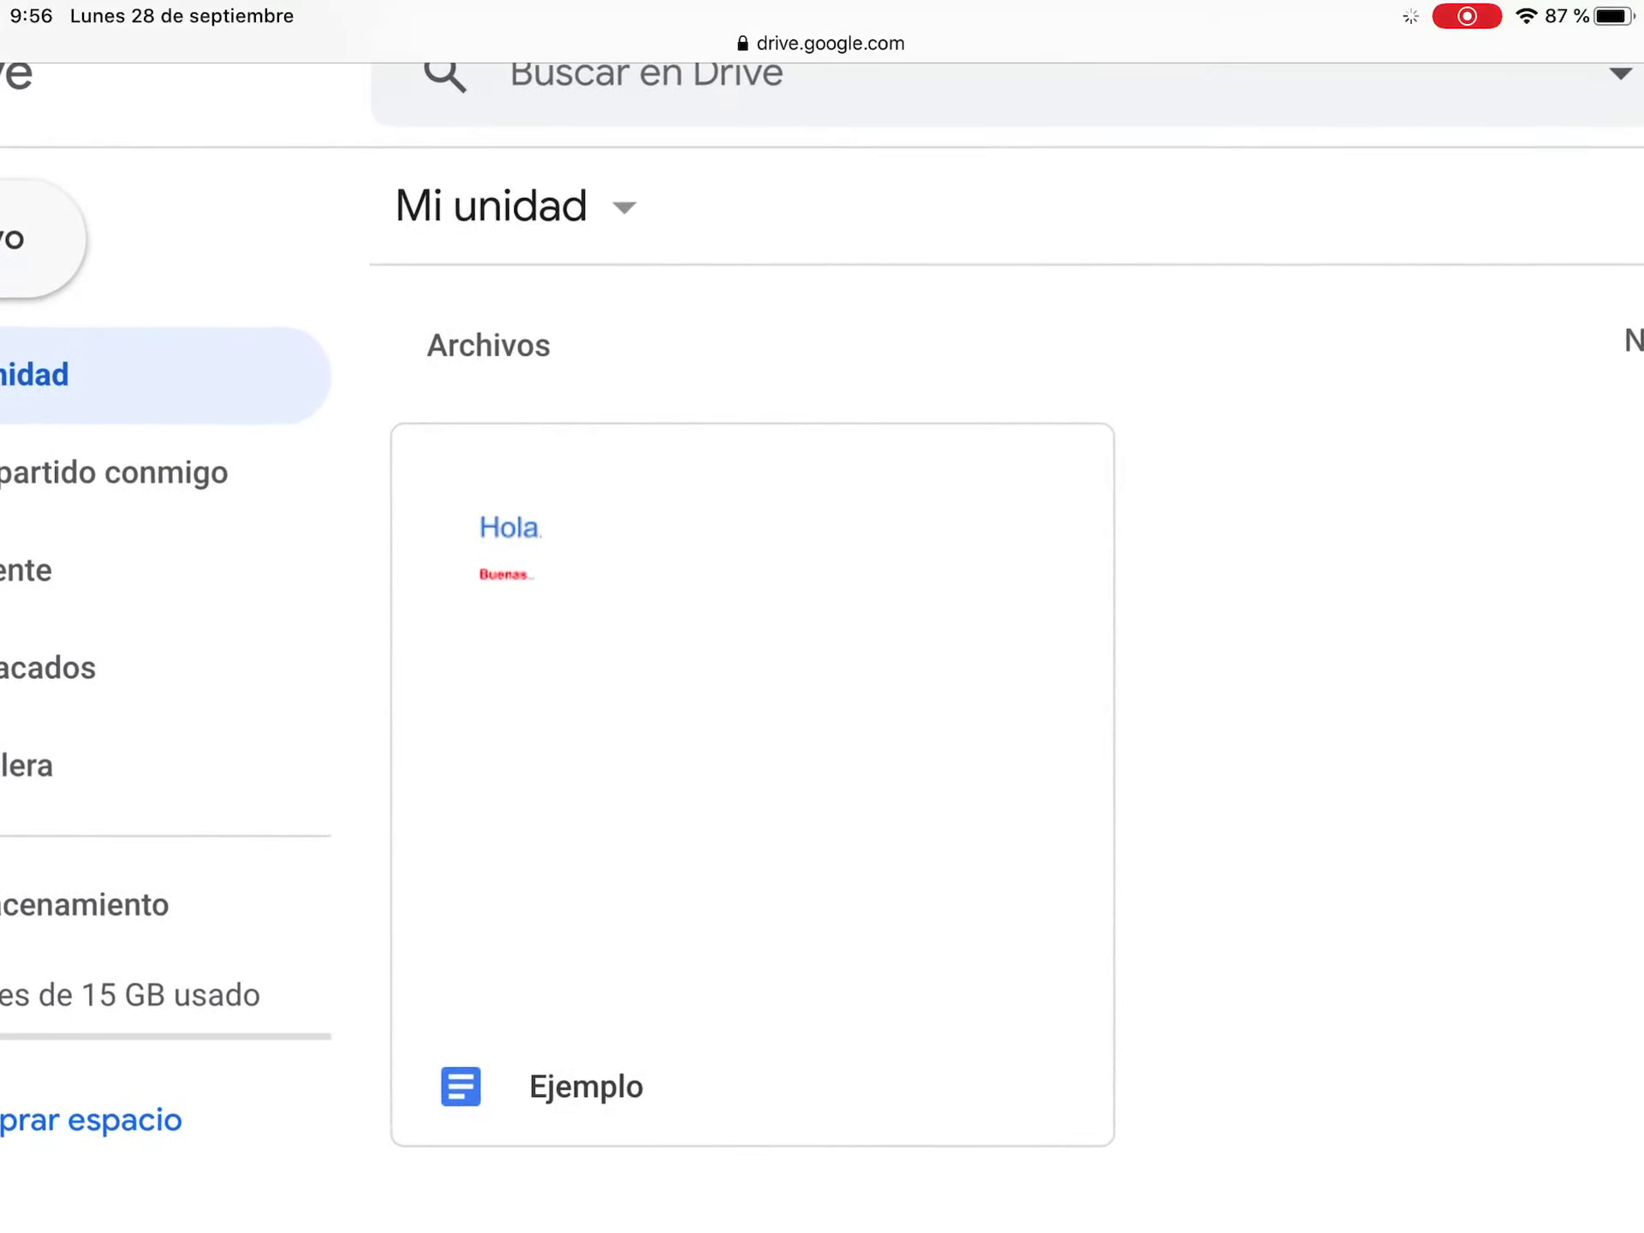
pyautogui.scroll(-3, 822, 617)
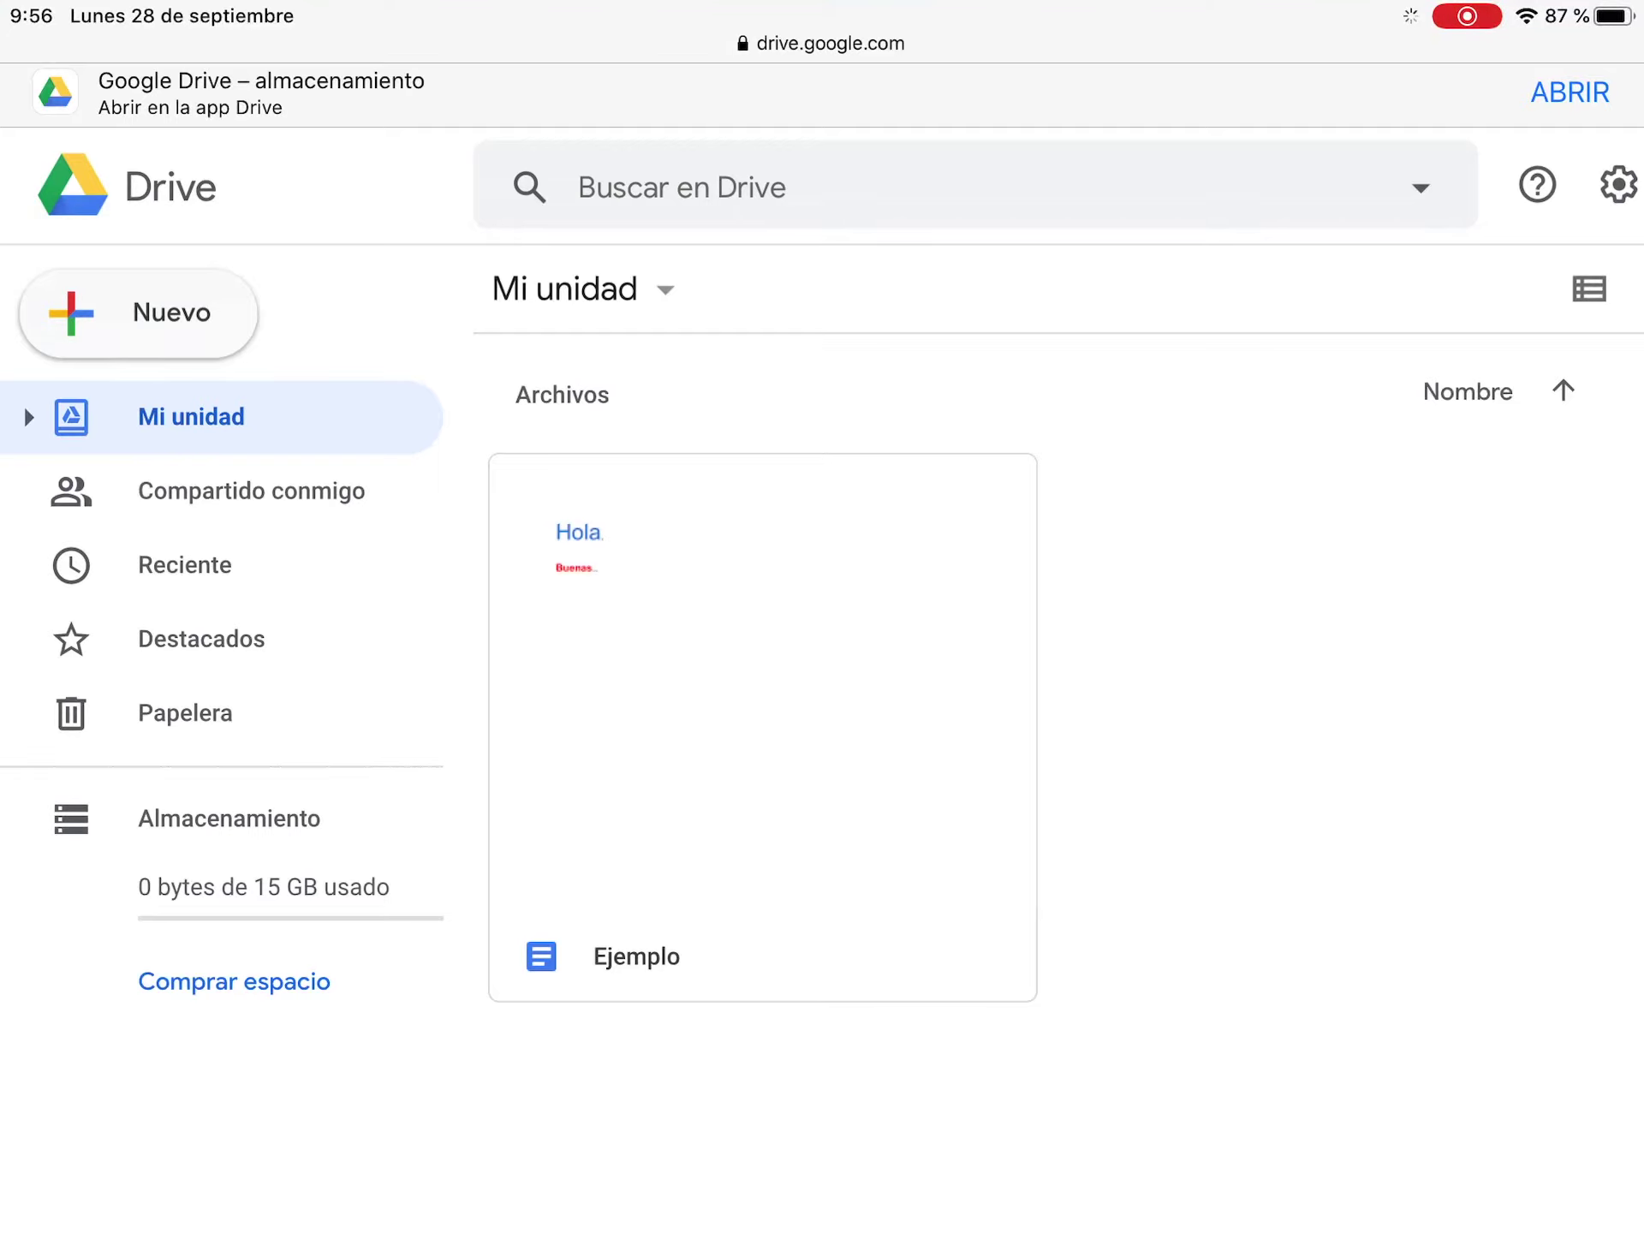
pyautogui.scroll(3, 19, 400)
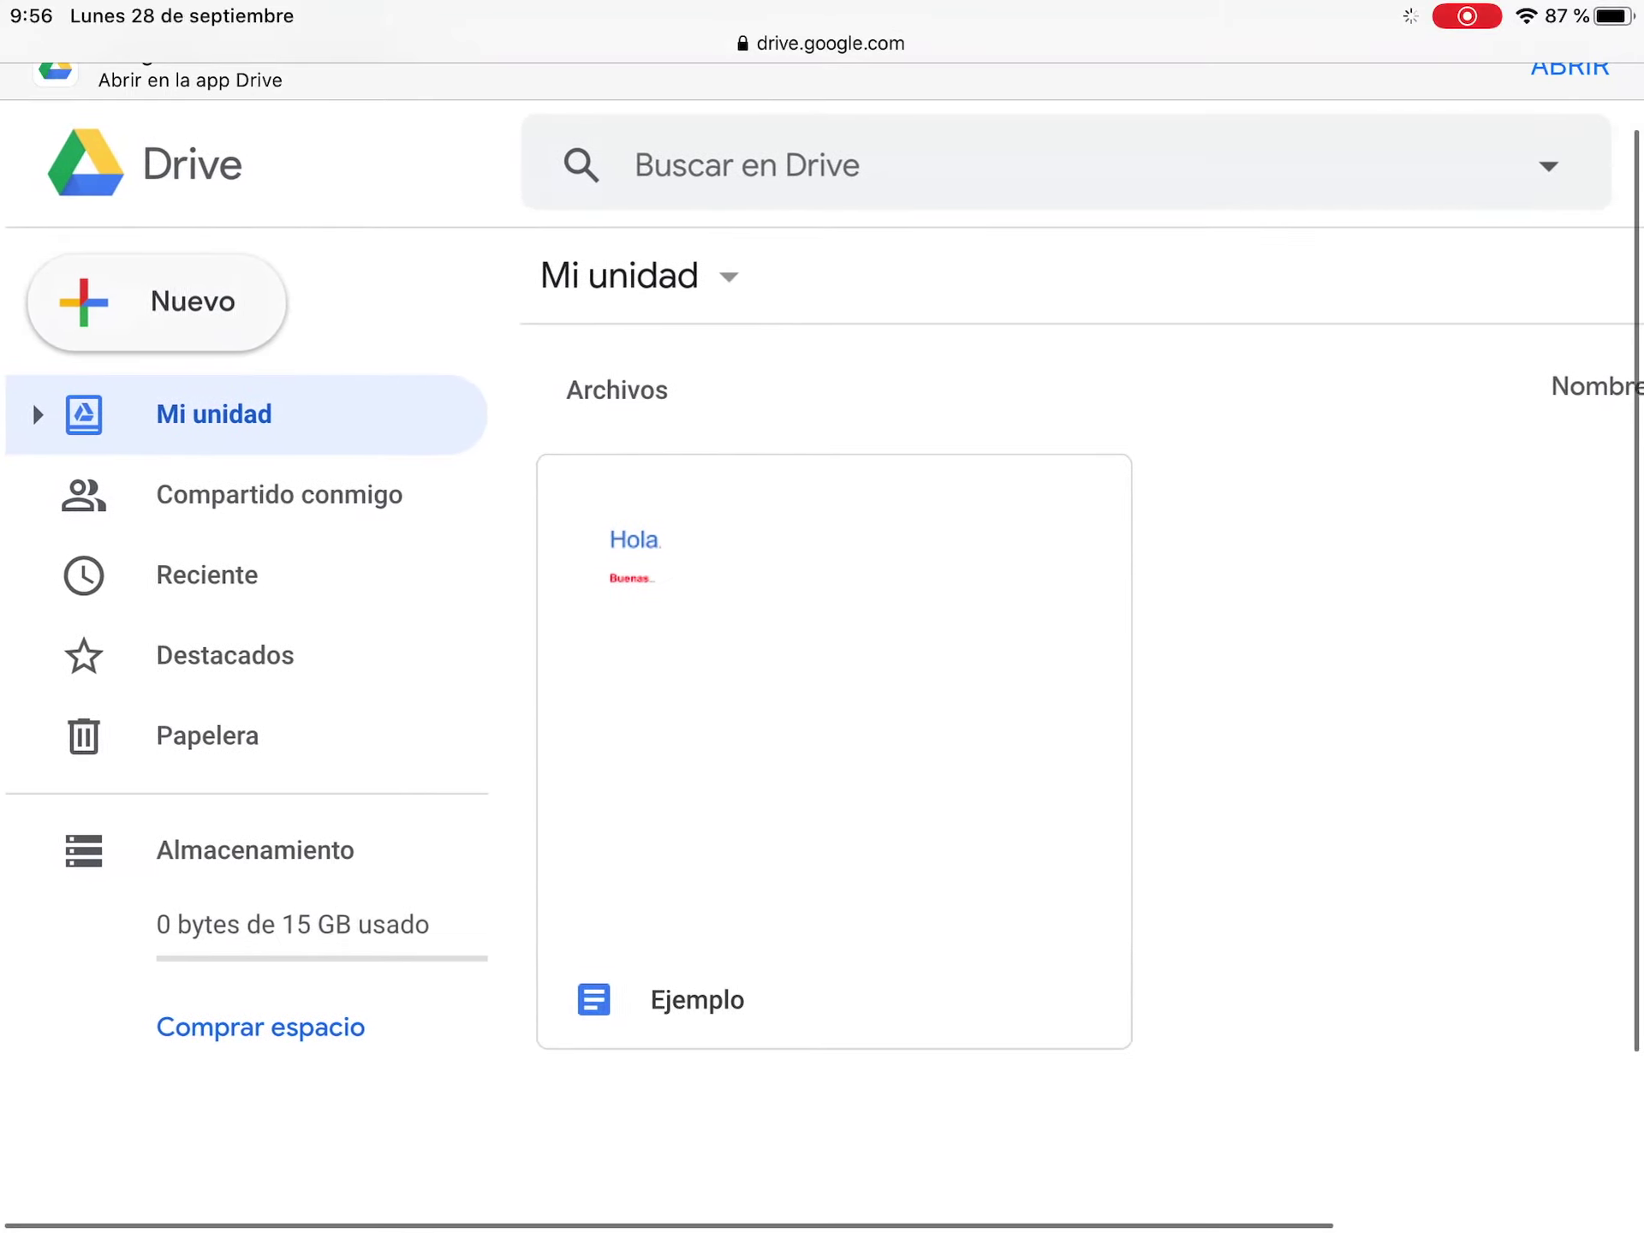
pyautogui.click(163, 302)
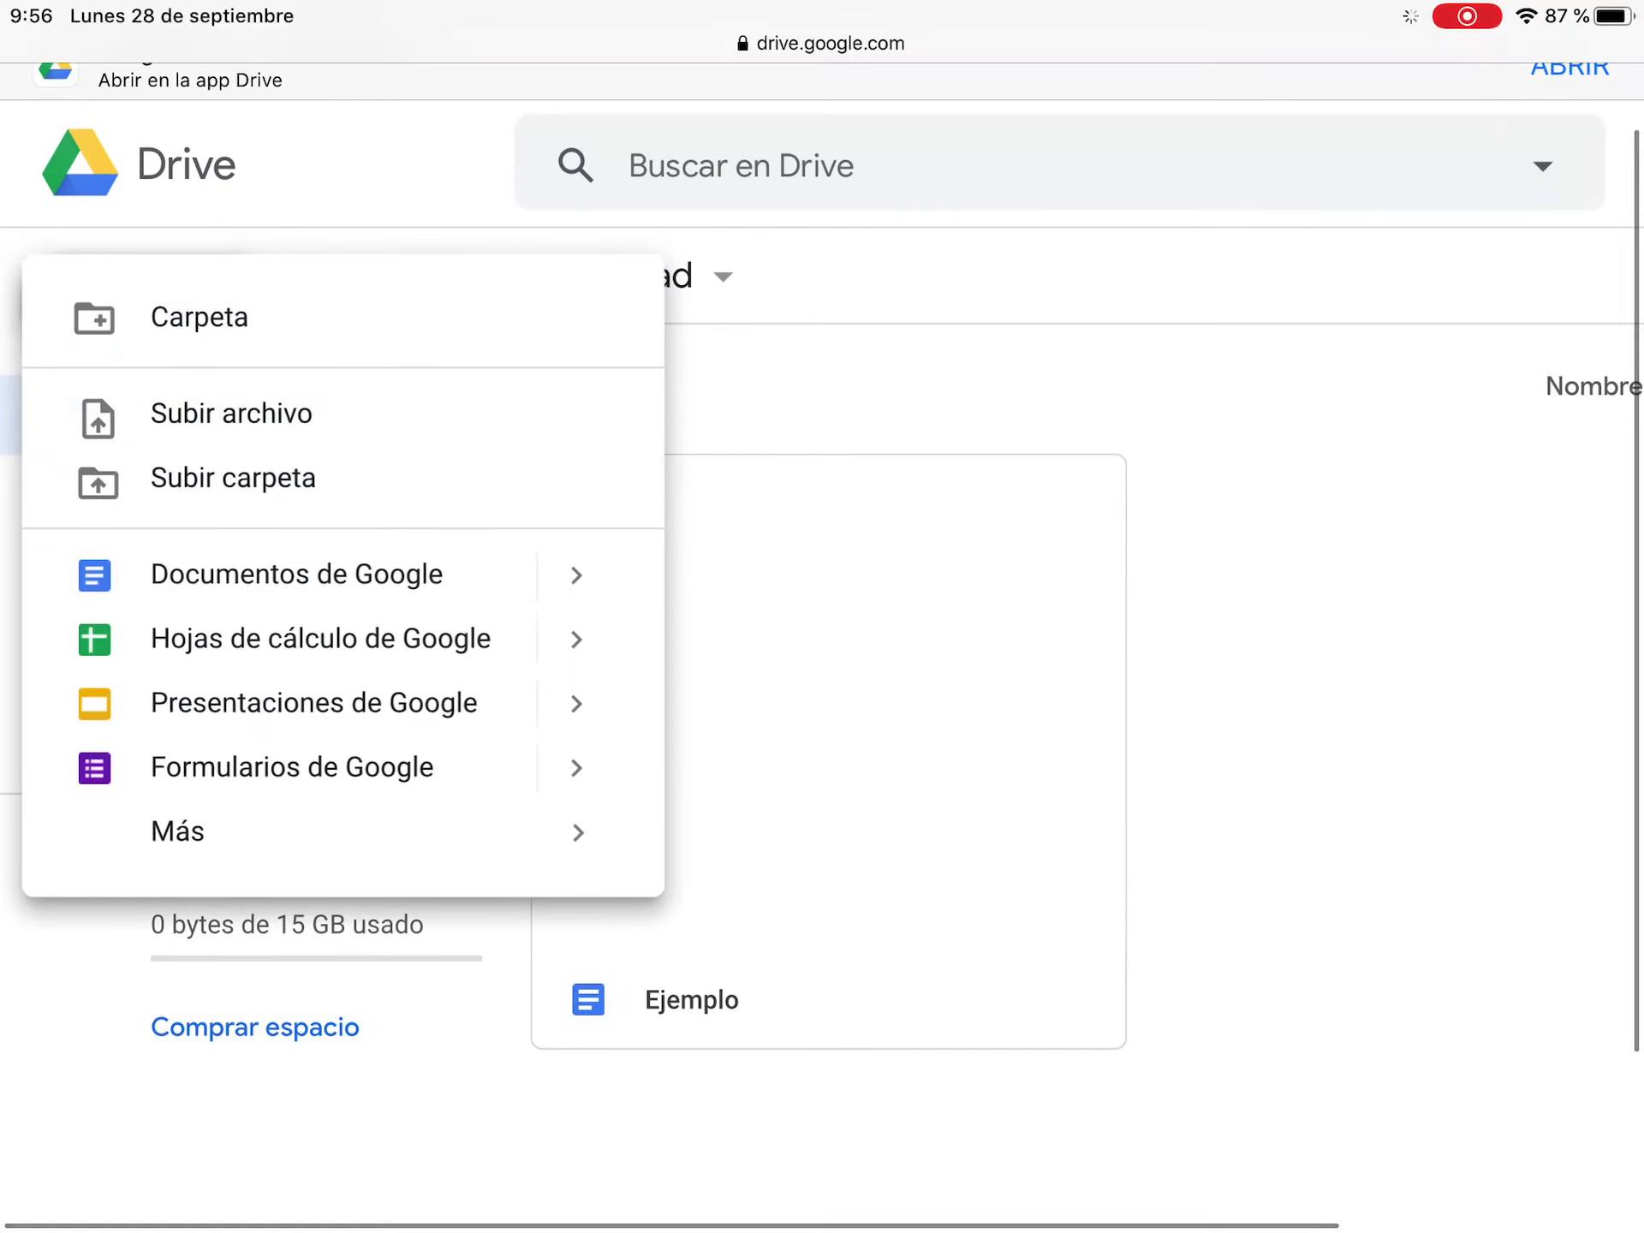
pyautogui.scroll(3, 822, 617)
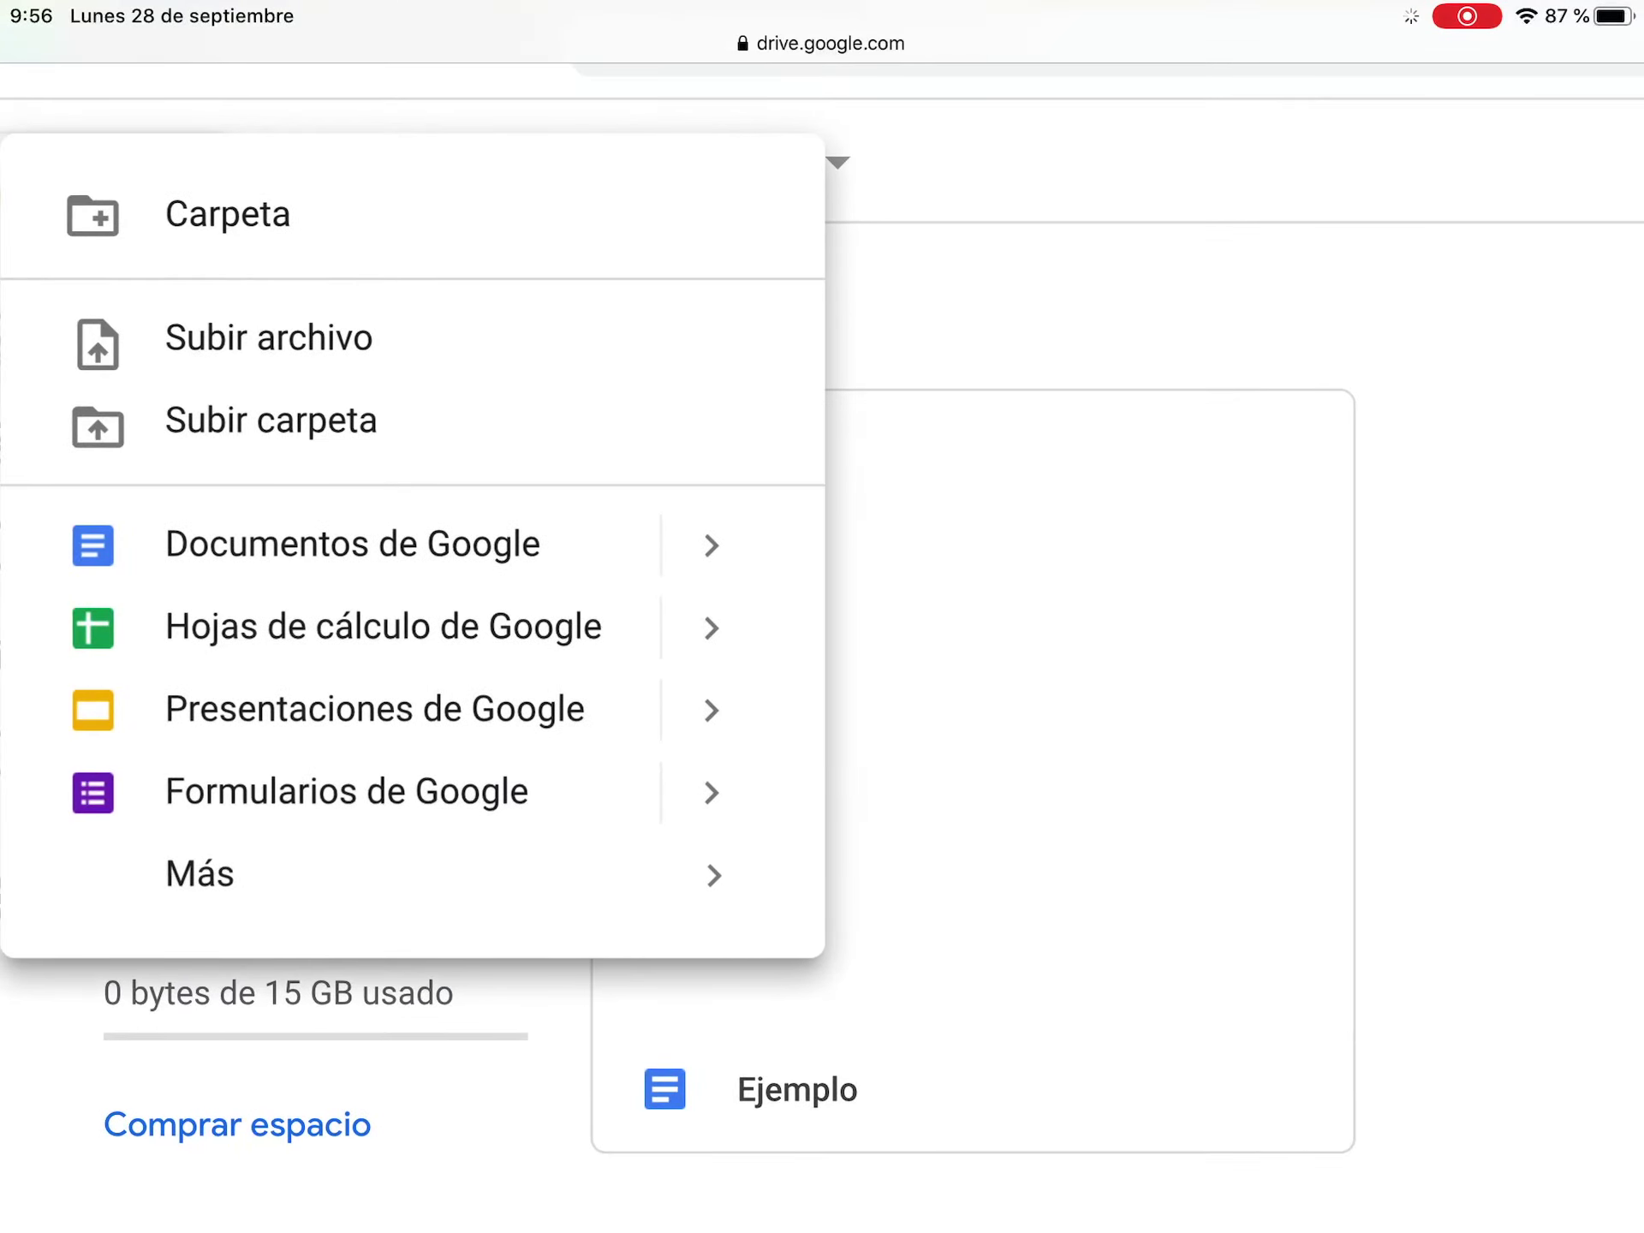
pyautogui.click(374, 709)
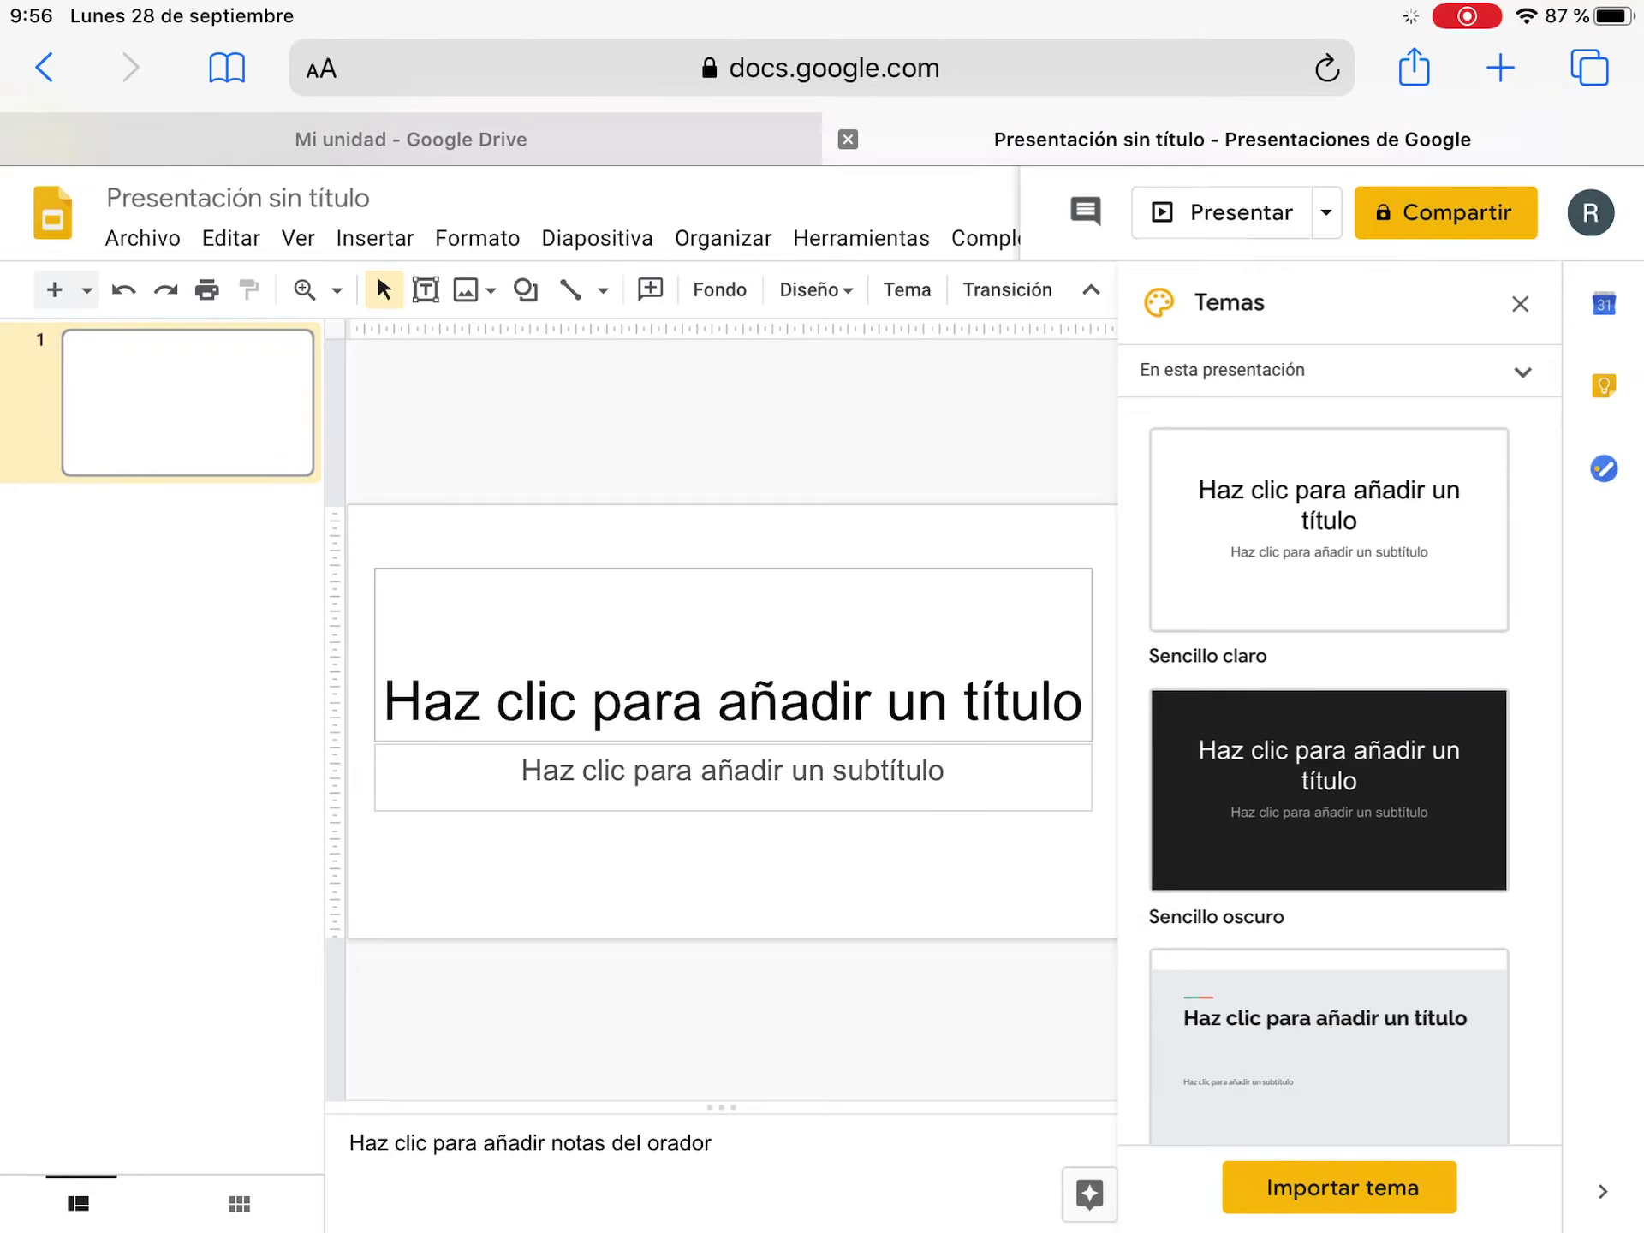
# Rename the untitled presentation to 'Ejemplo de presentación'.
pyautogui.click(238, 198)
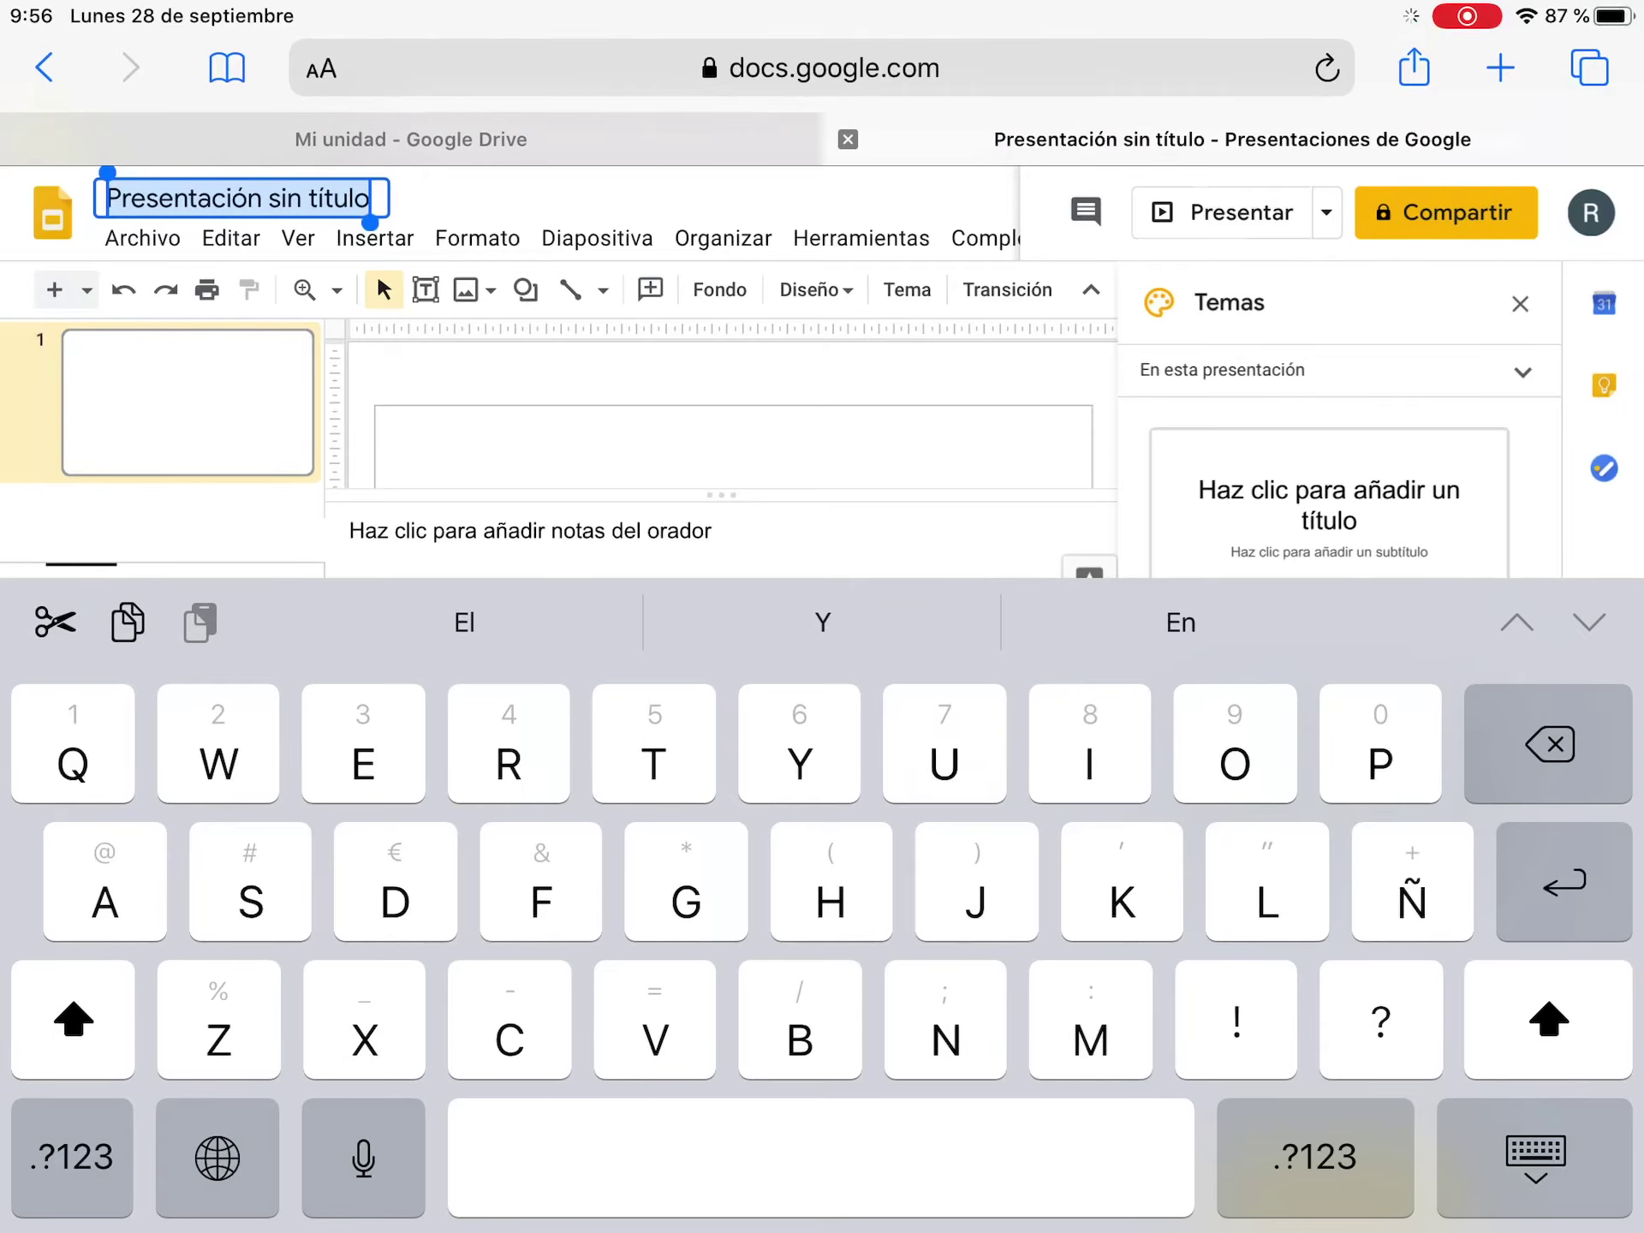
pyautogui.write('Ejemplo de')
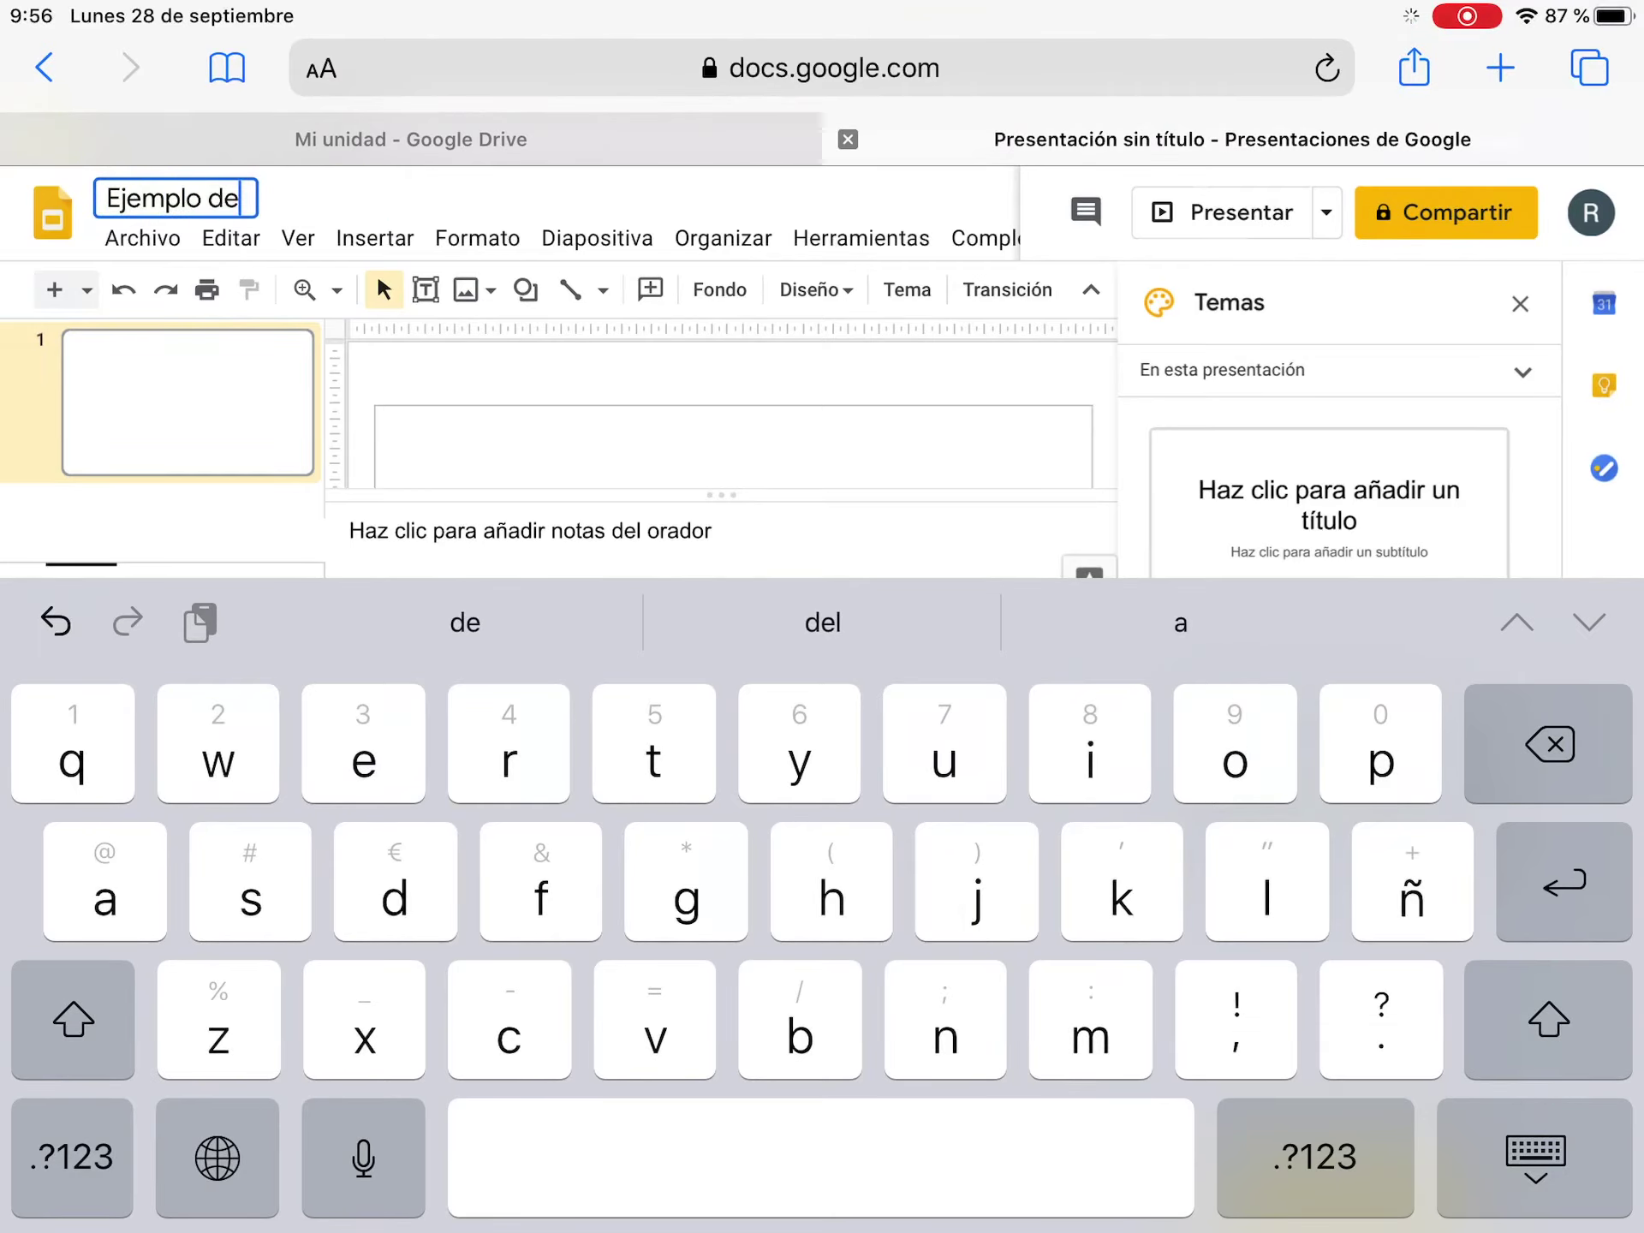
pyautogui.write(' presenta')
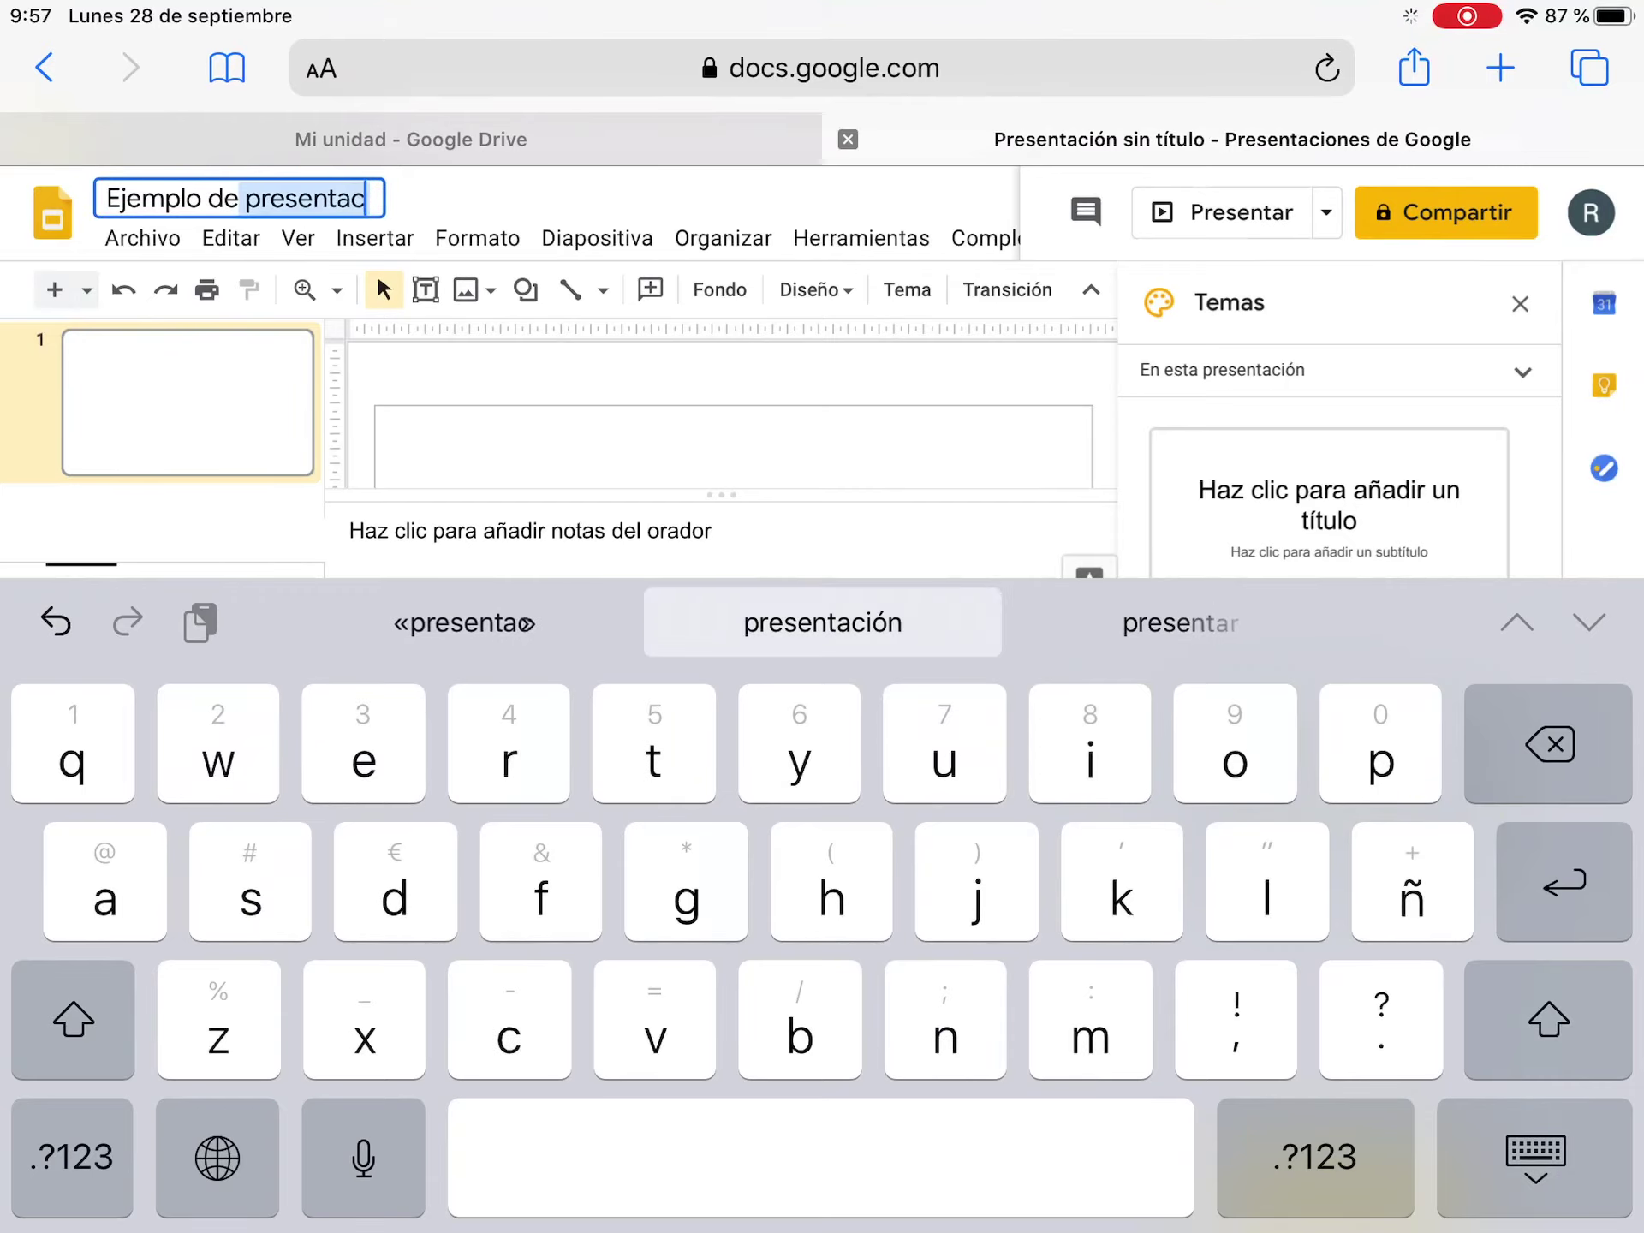
pyautogui.write('ción')
pyautogui.press('Return')
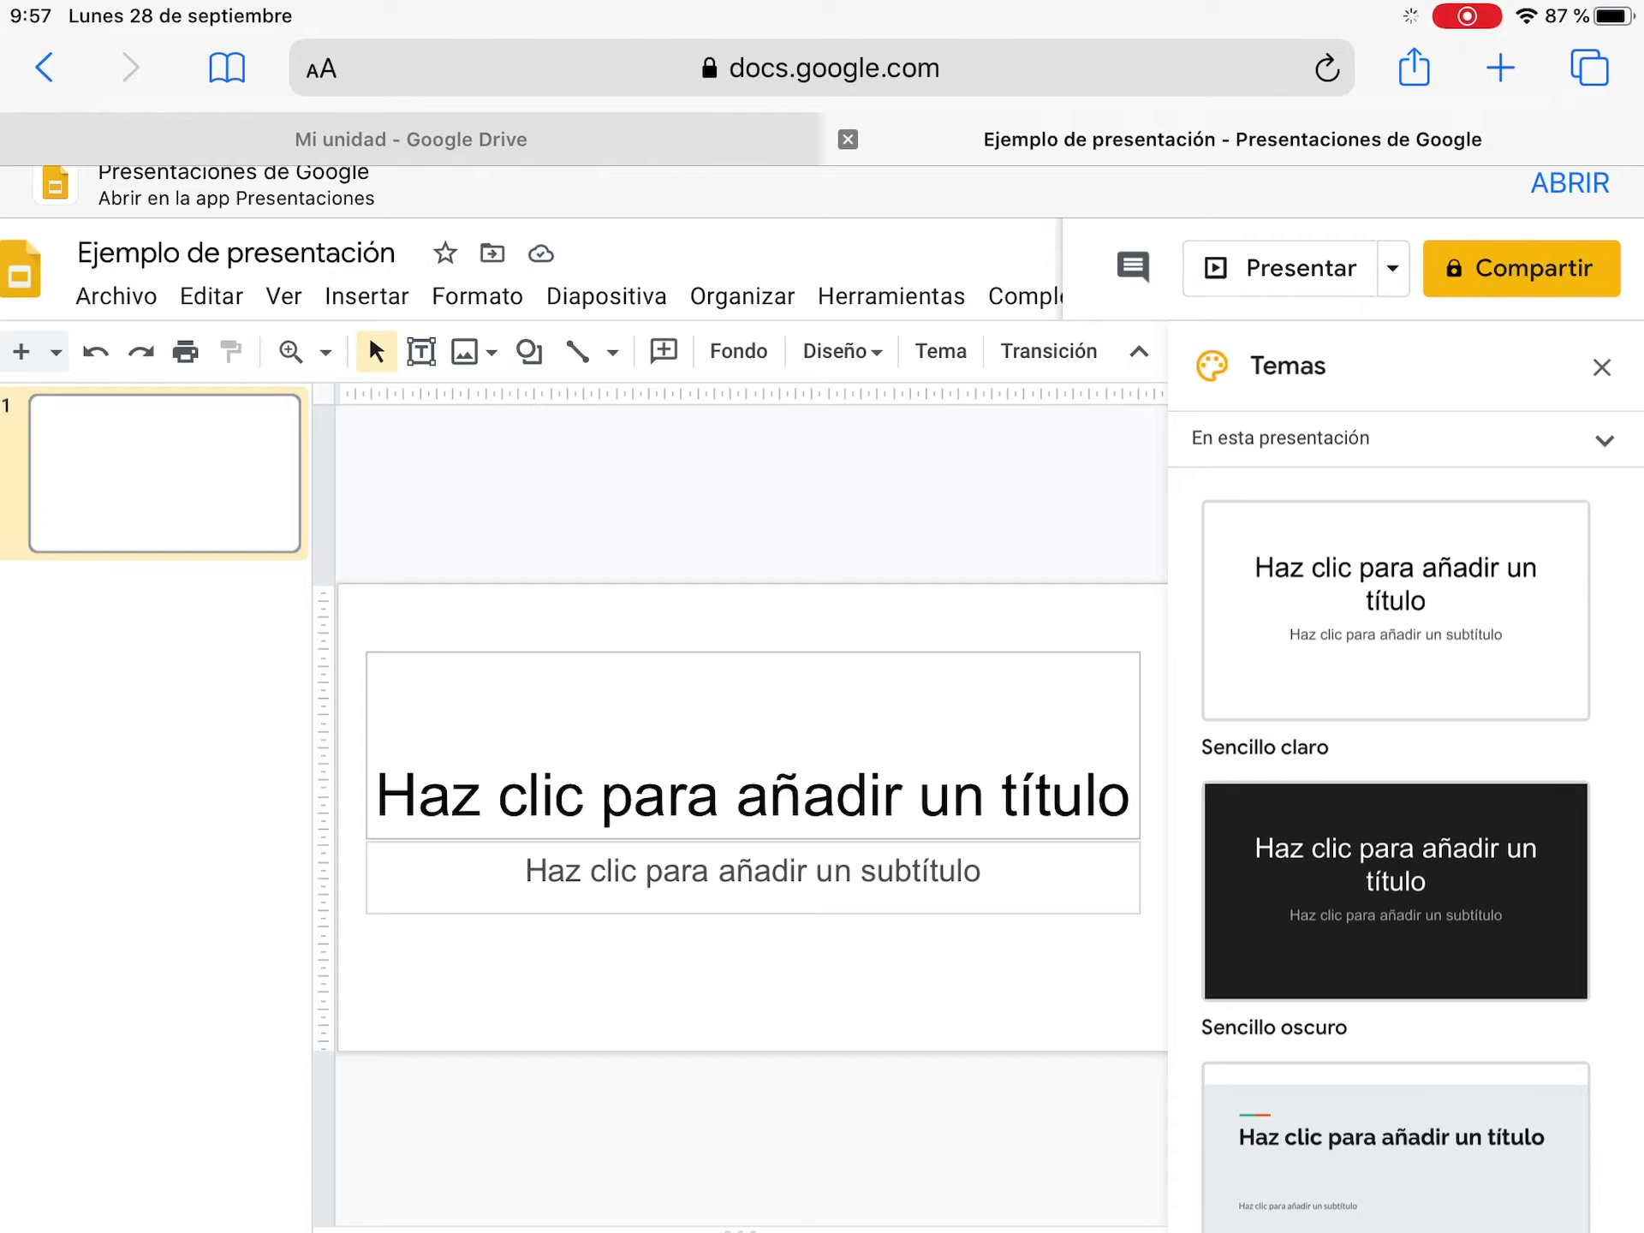
pyautogui.click(754, 795)
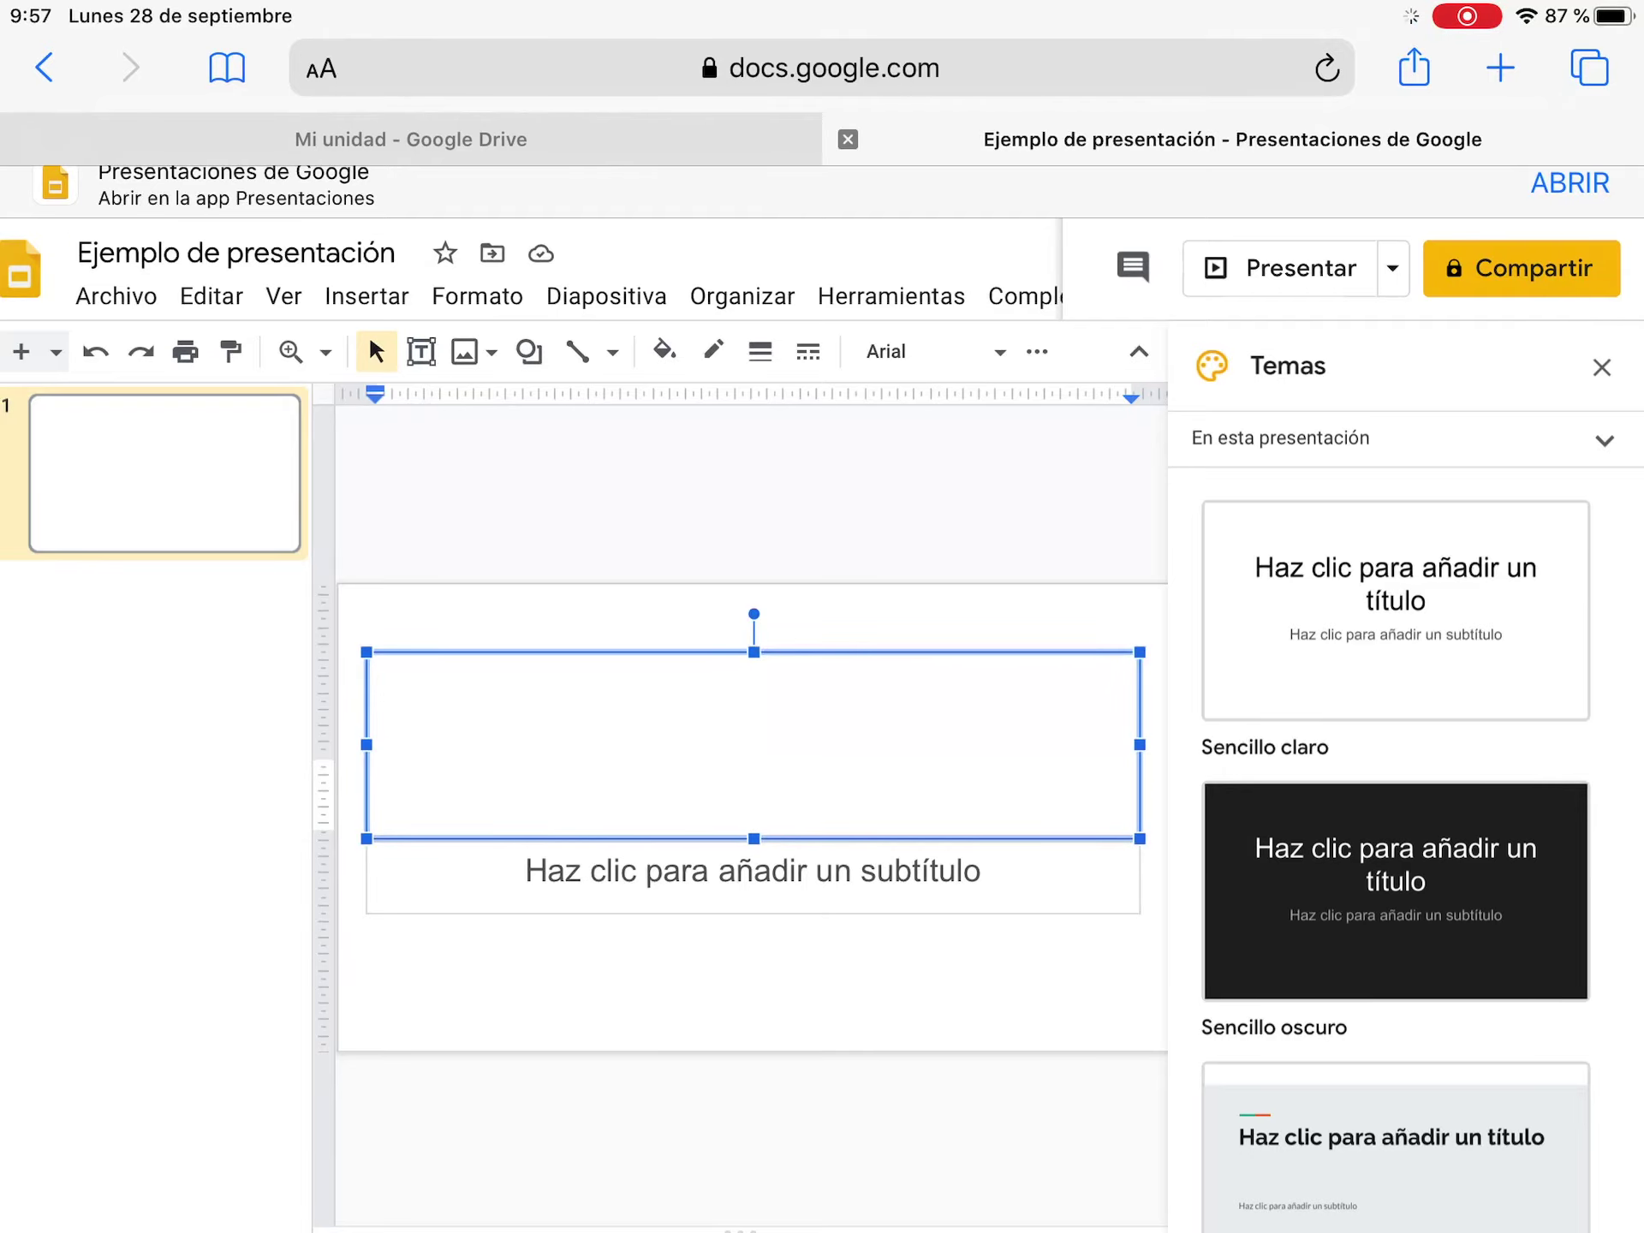
pyautogui.scroll(3, 368, 332)
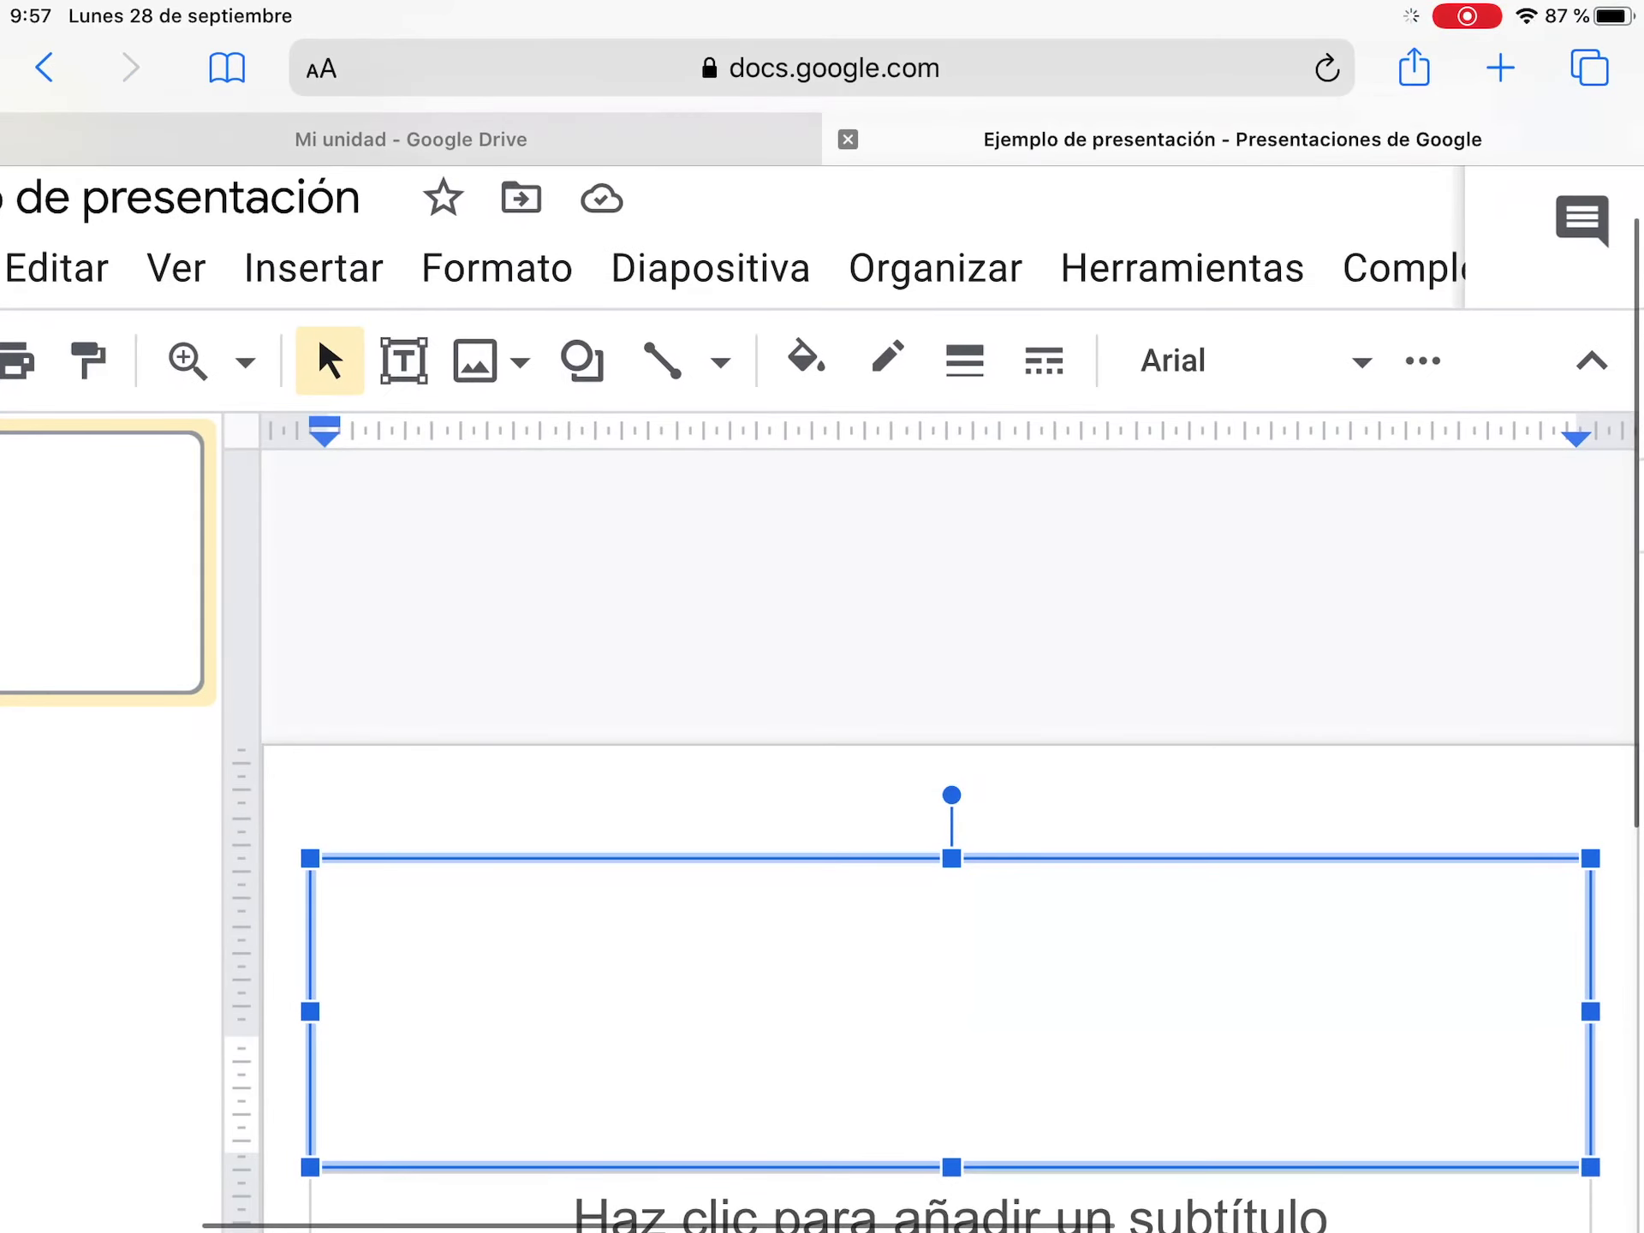
pyautogui.click(475, 361)
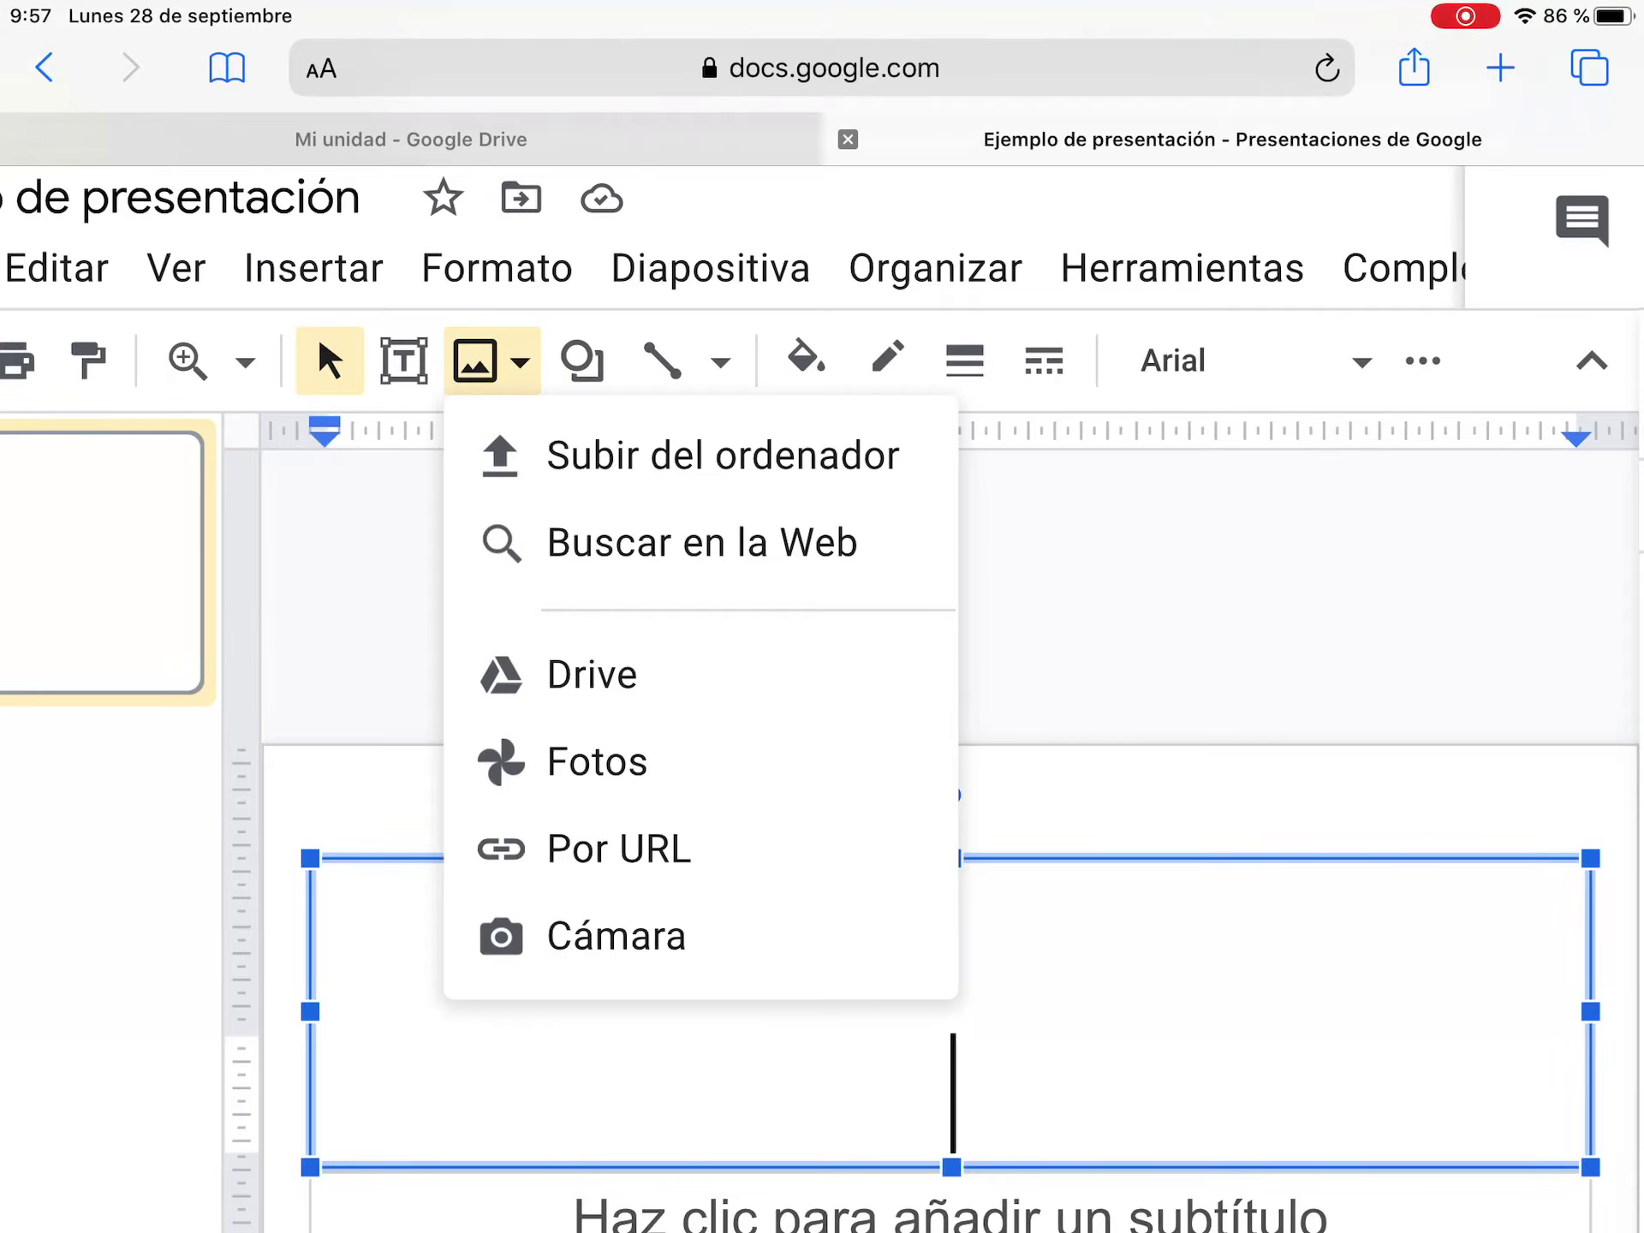
pyautogui.click(475, 360)
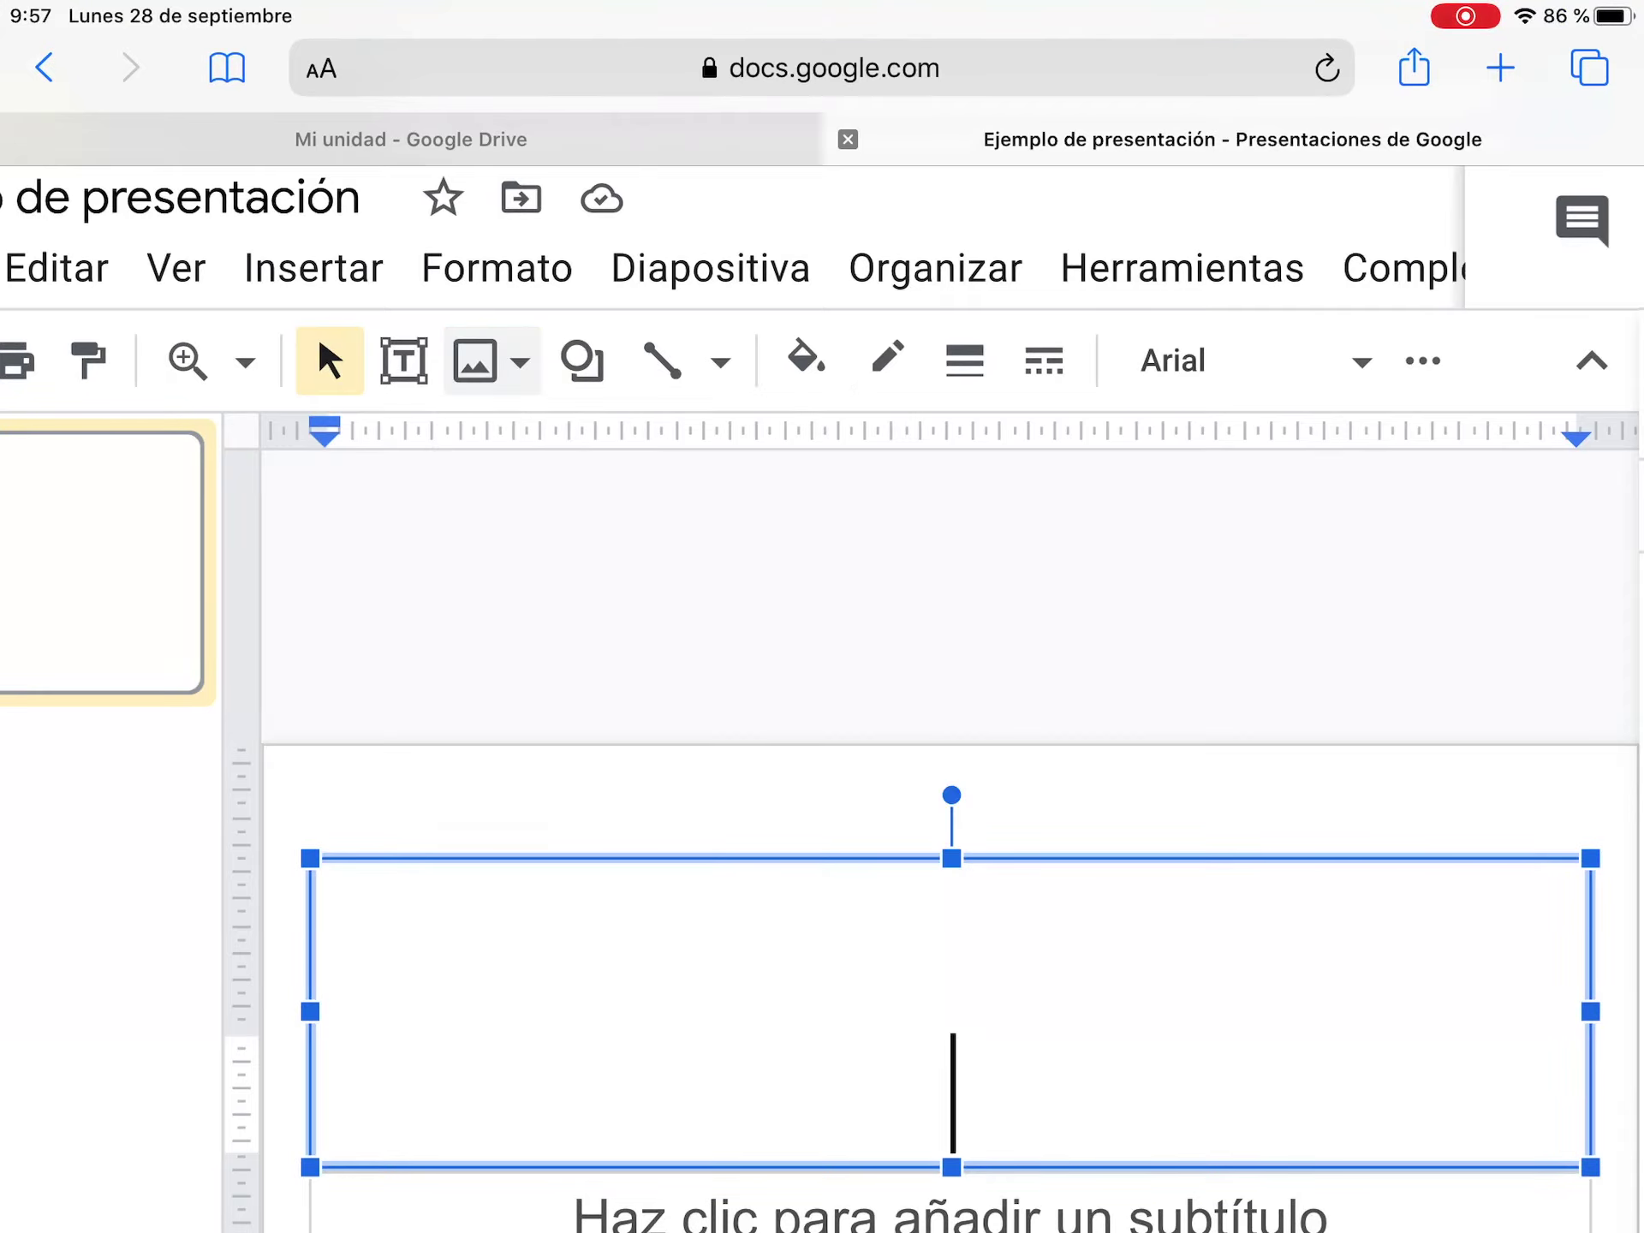
pyautogui.click(476, 360)
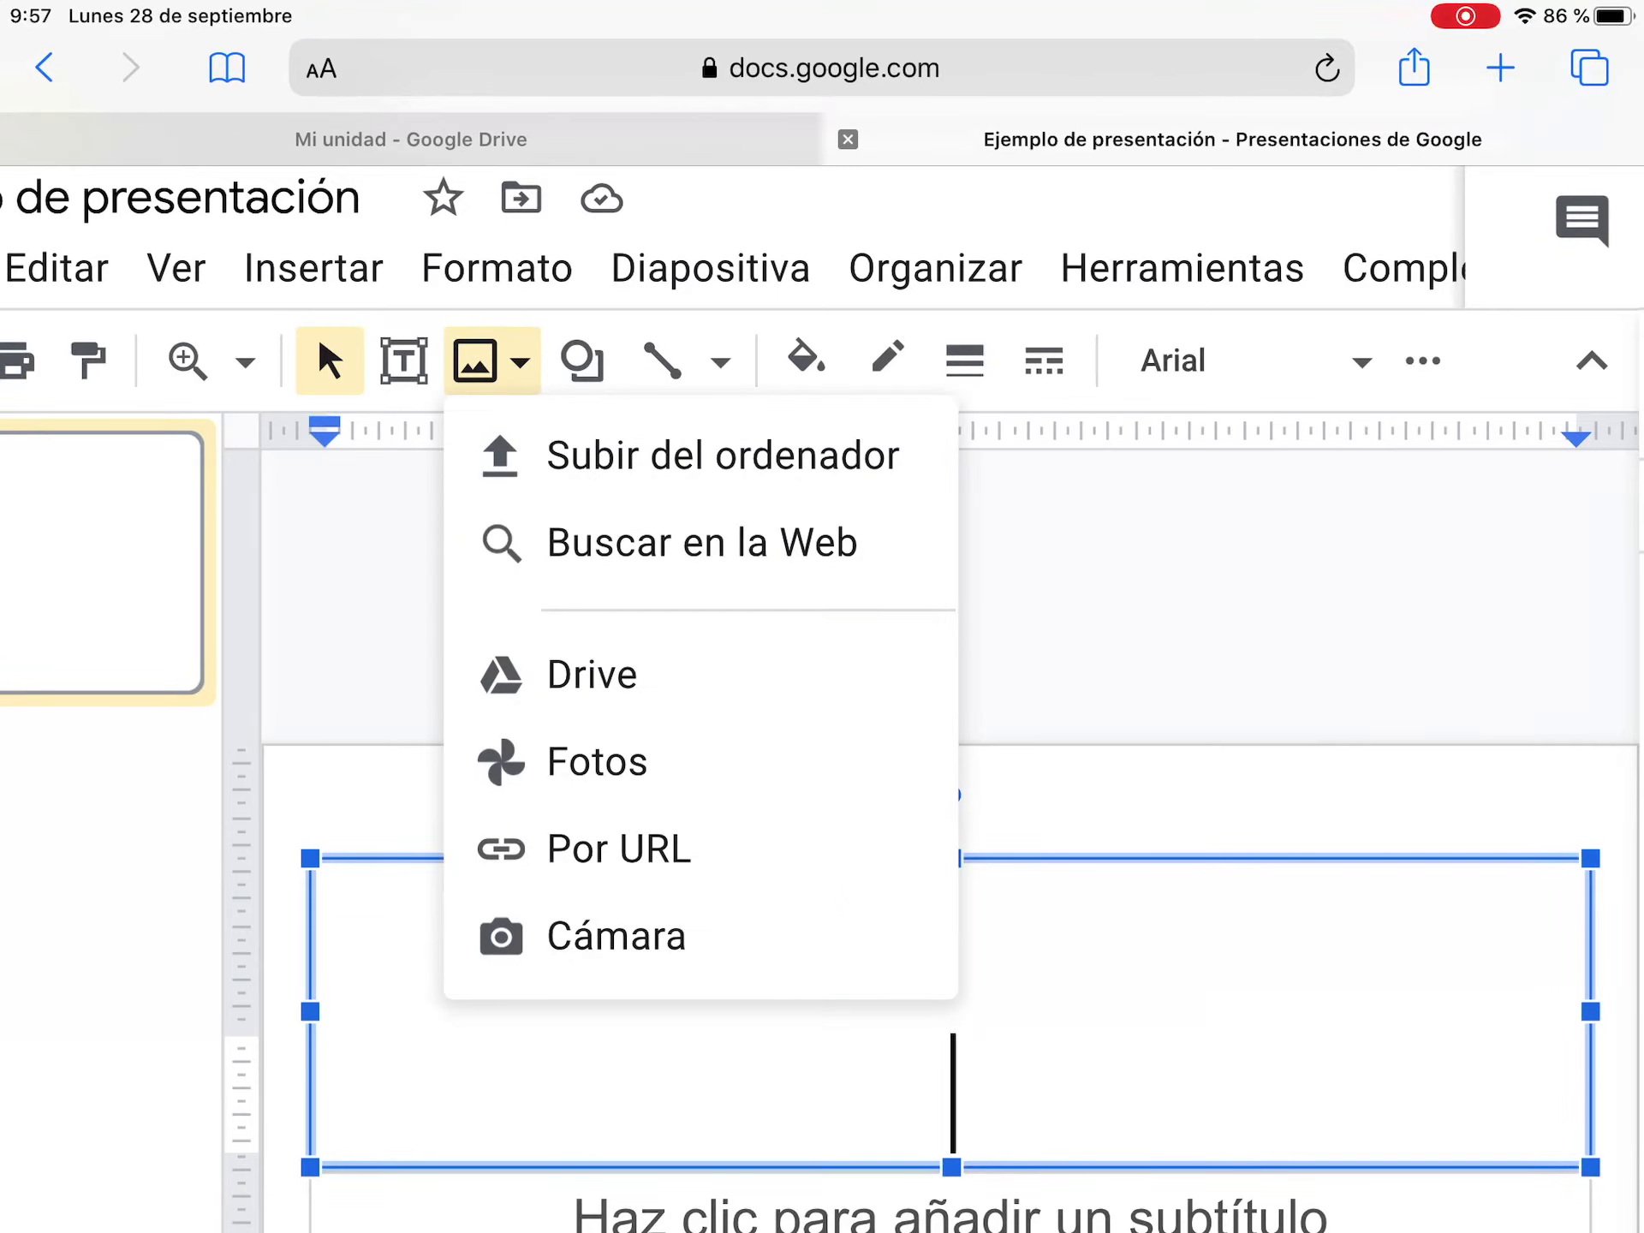
pyautogui.click(475, 361)
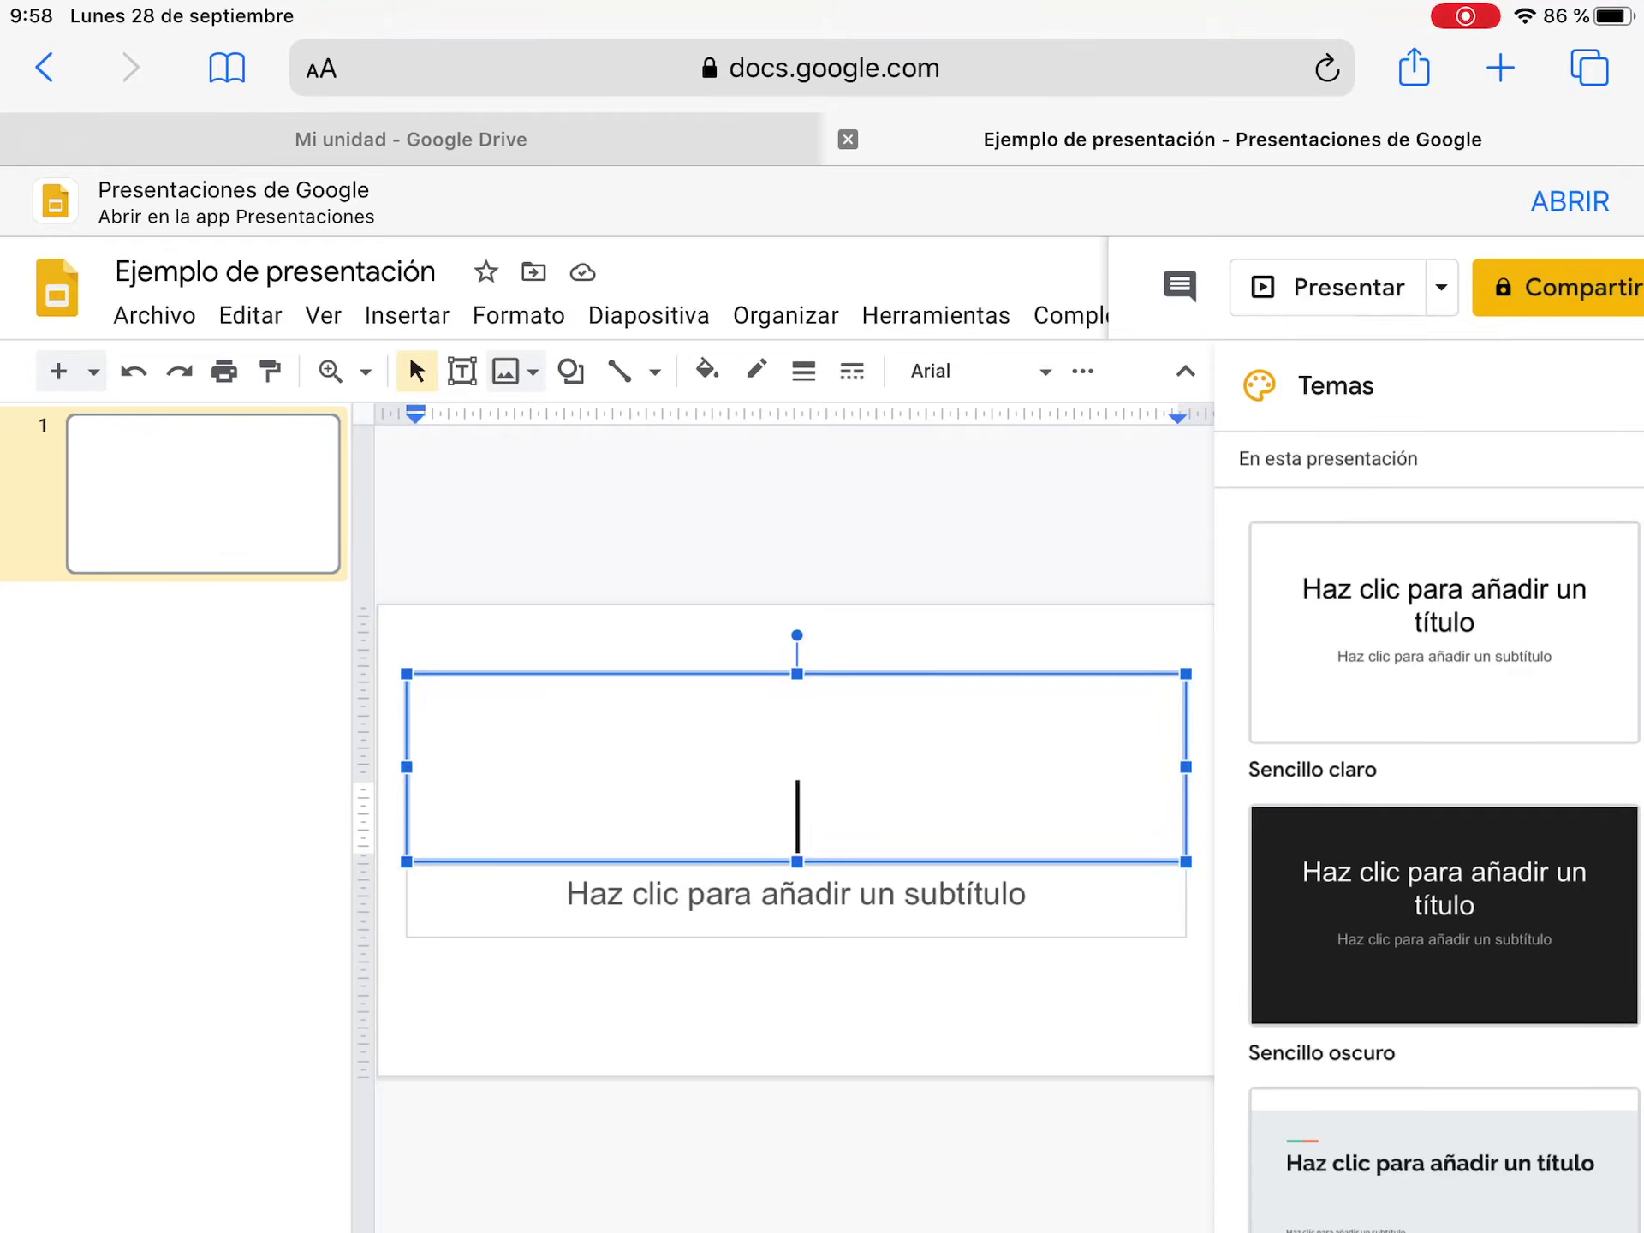
# Add two more slides, making the third one use the blank Vacía layout.
pyautogui.click(58, 371)
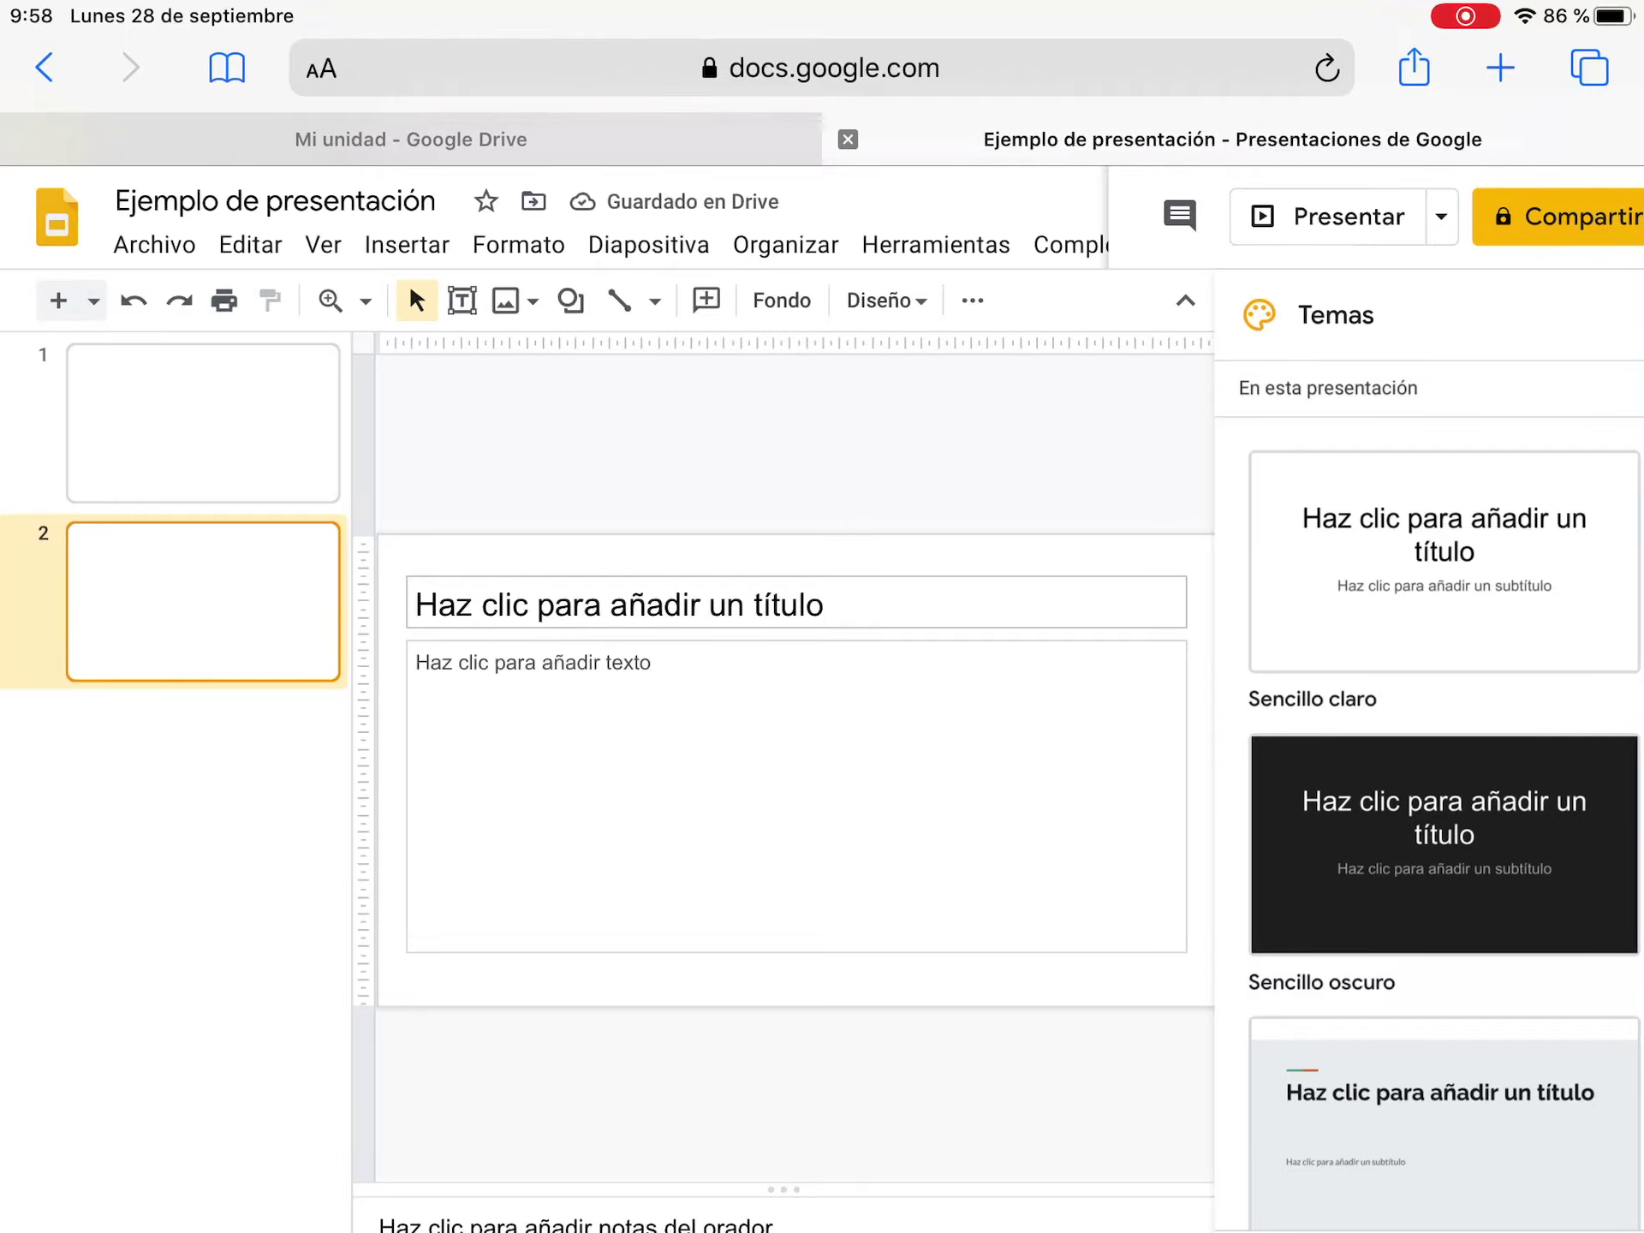
pyautogui.click(94, 301)
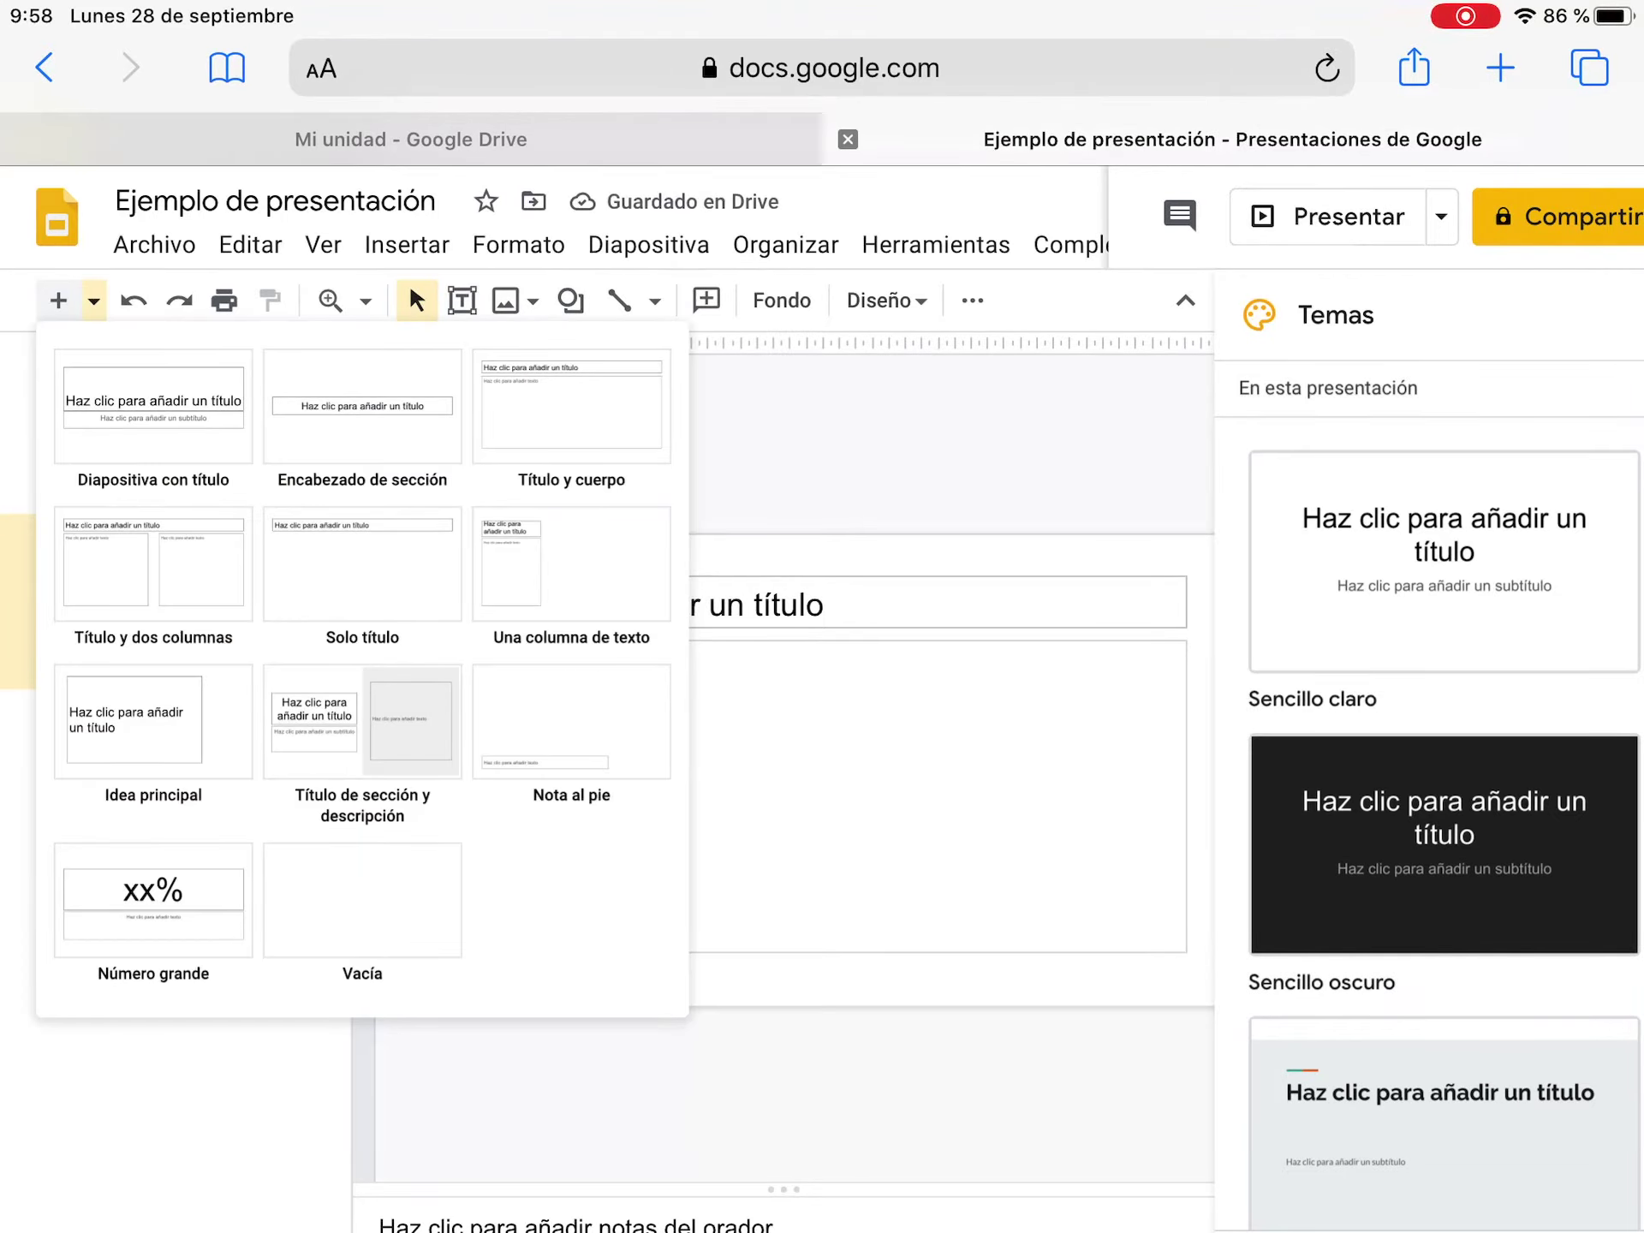
pyautogui.scroll(5, 86, 685)
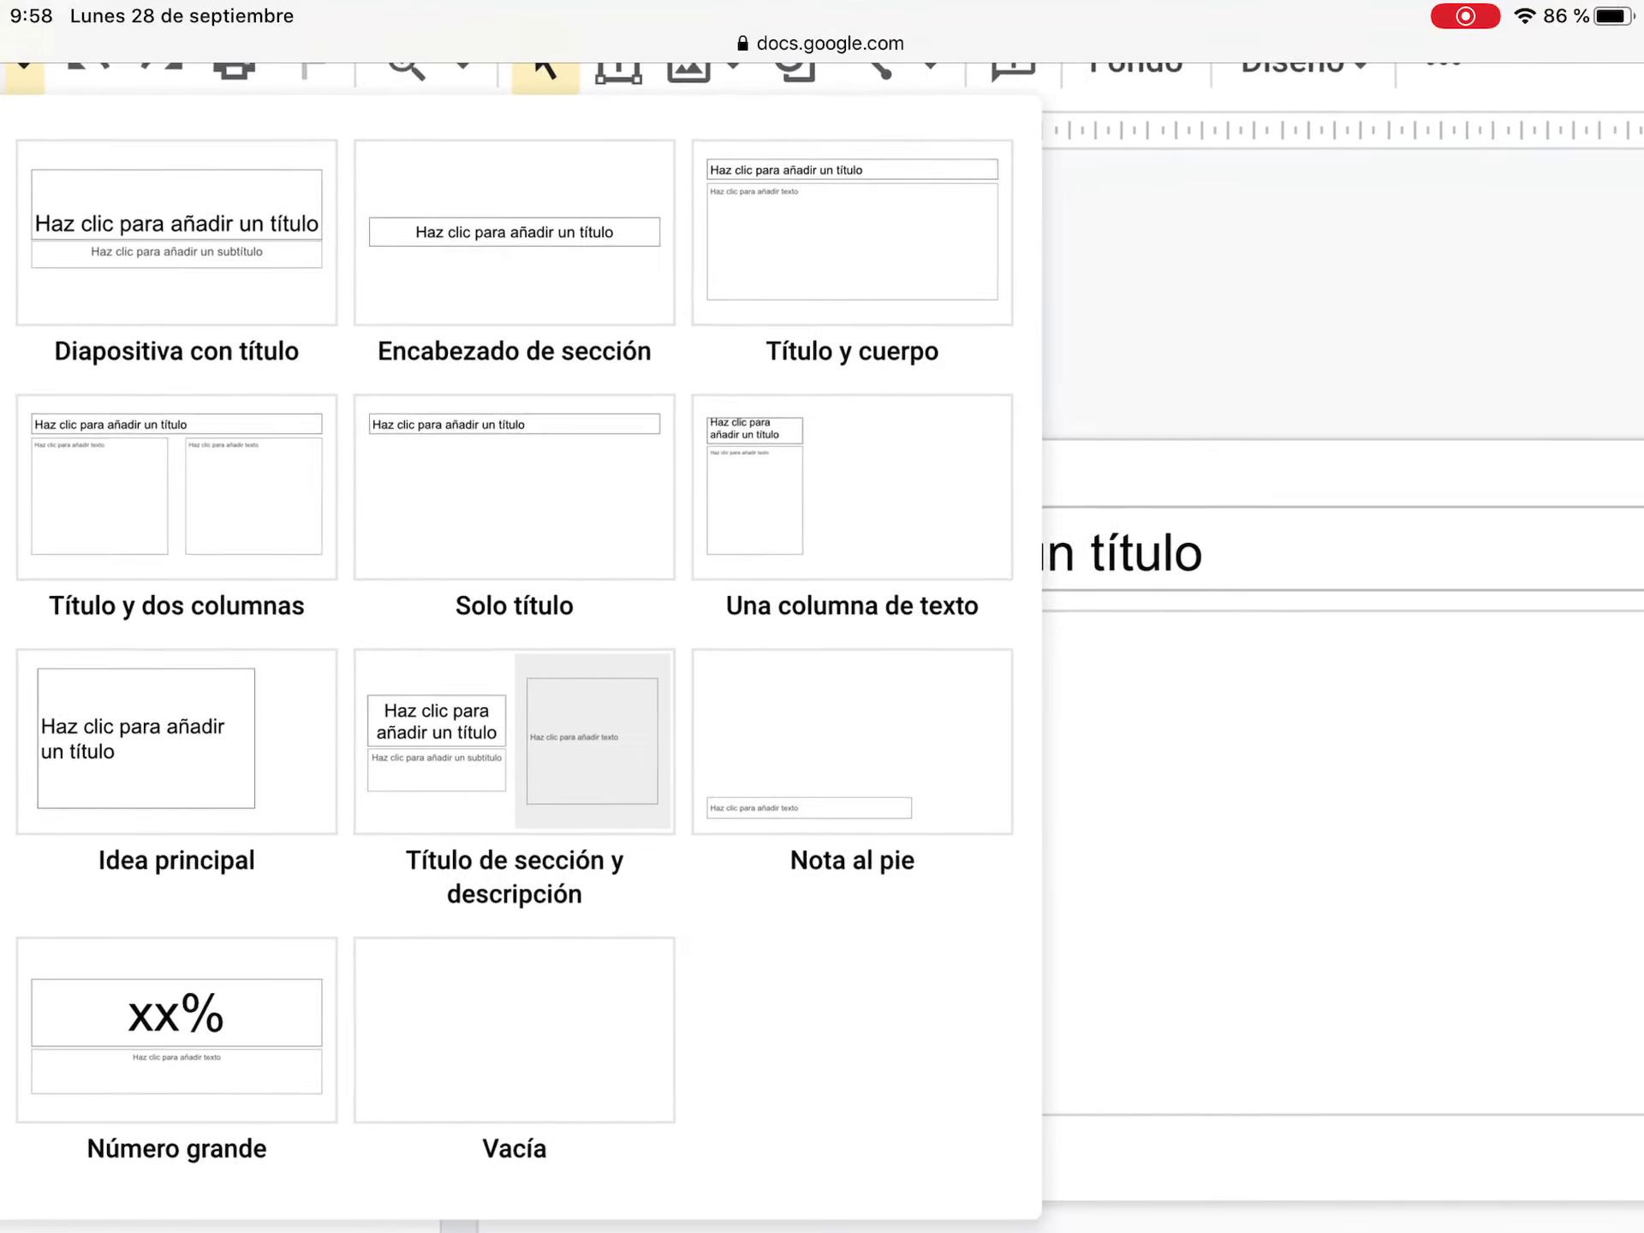
pyautogui.scroll(-5, 428, 599)
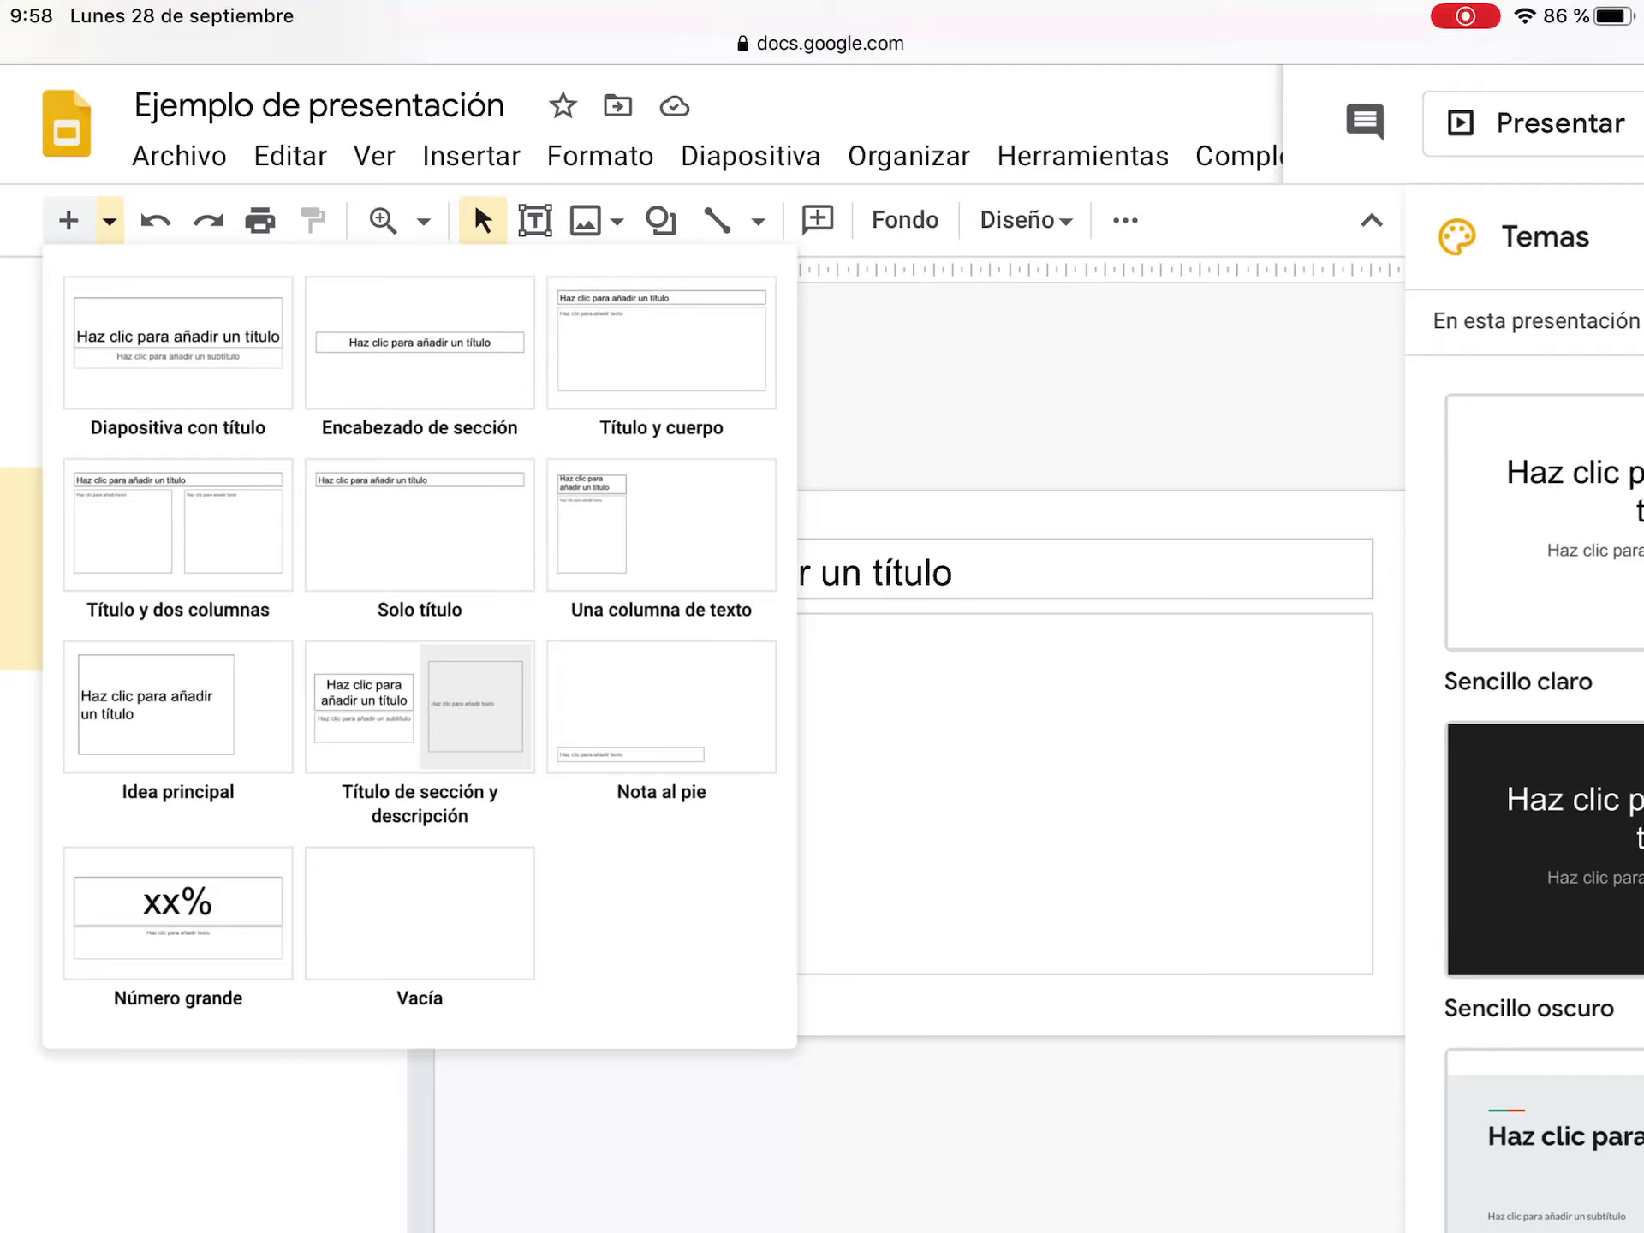
pyautogui.click(420, 913)
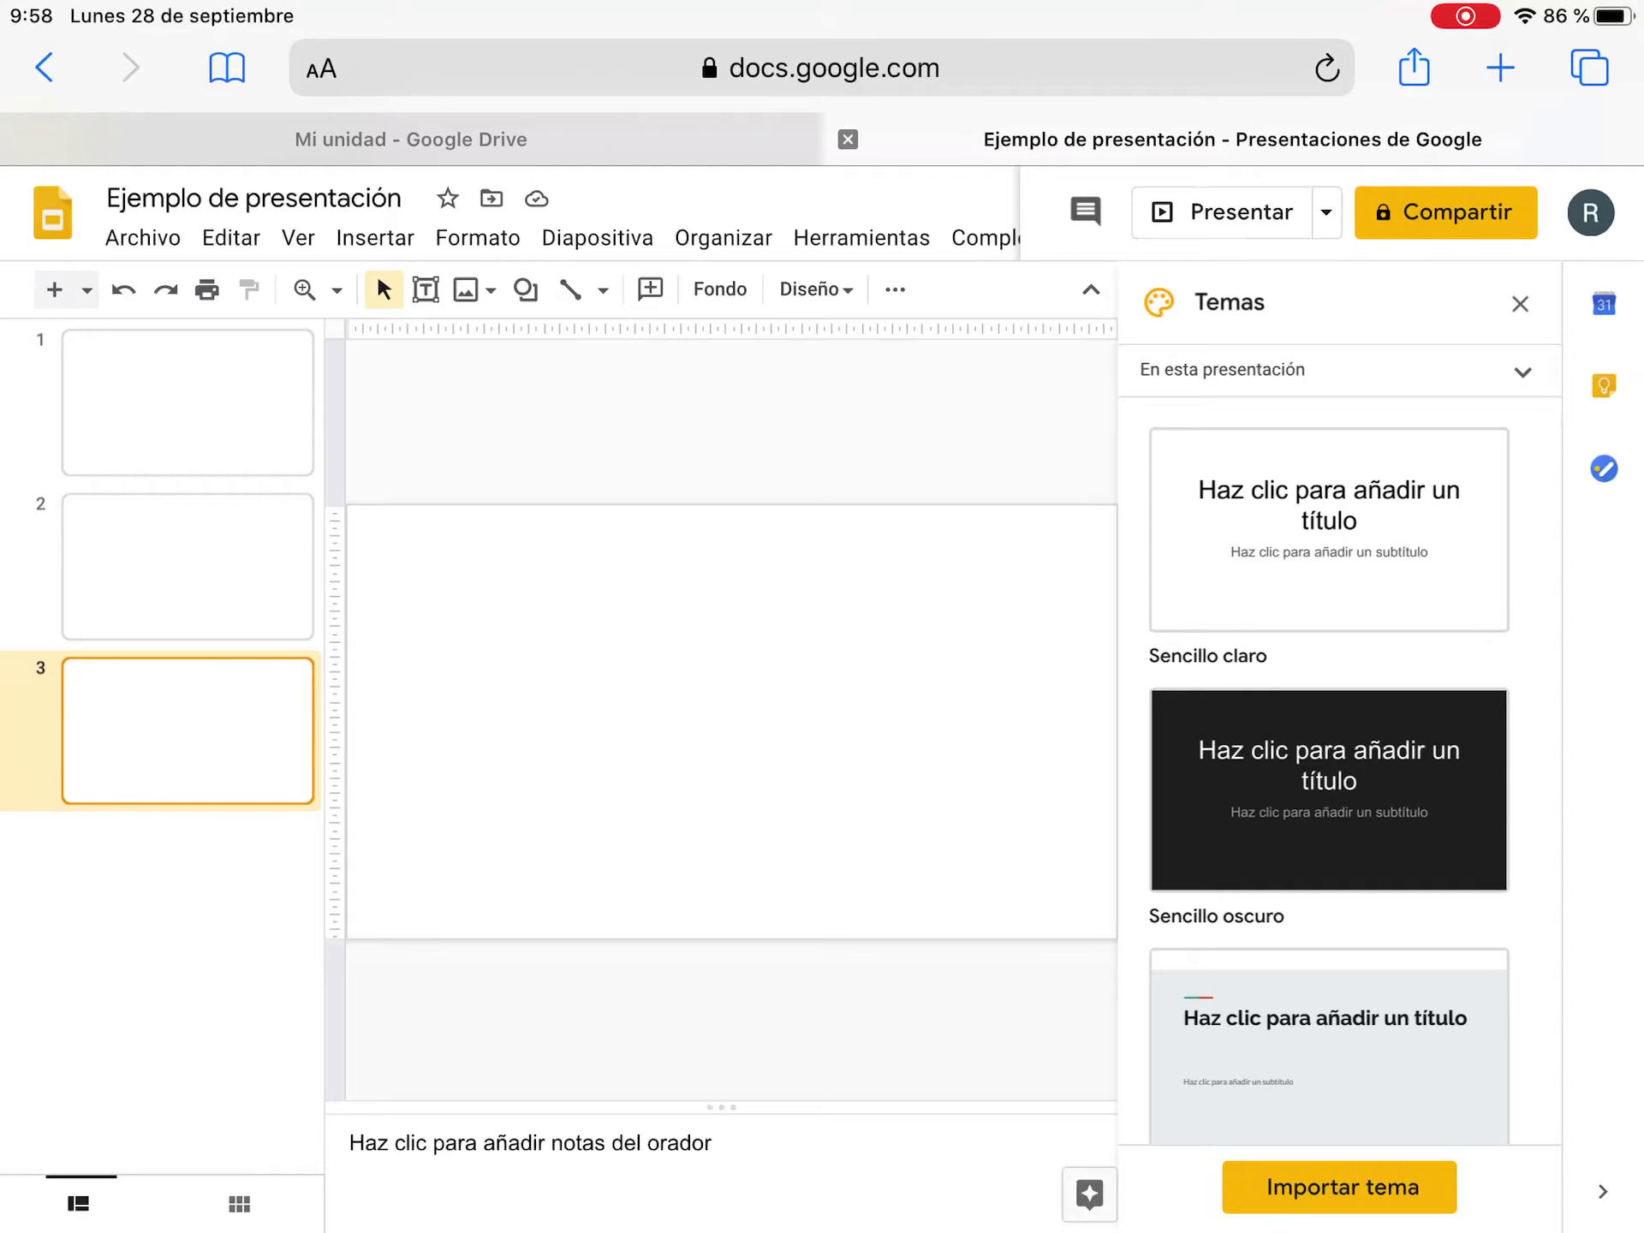
# Apply the Transición theme, close the theme gallery, and go to the blank third slide.
pyautogui.scroll(-7, 1327, 745)
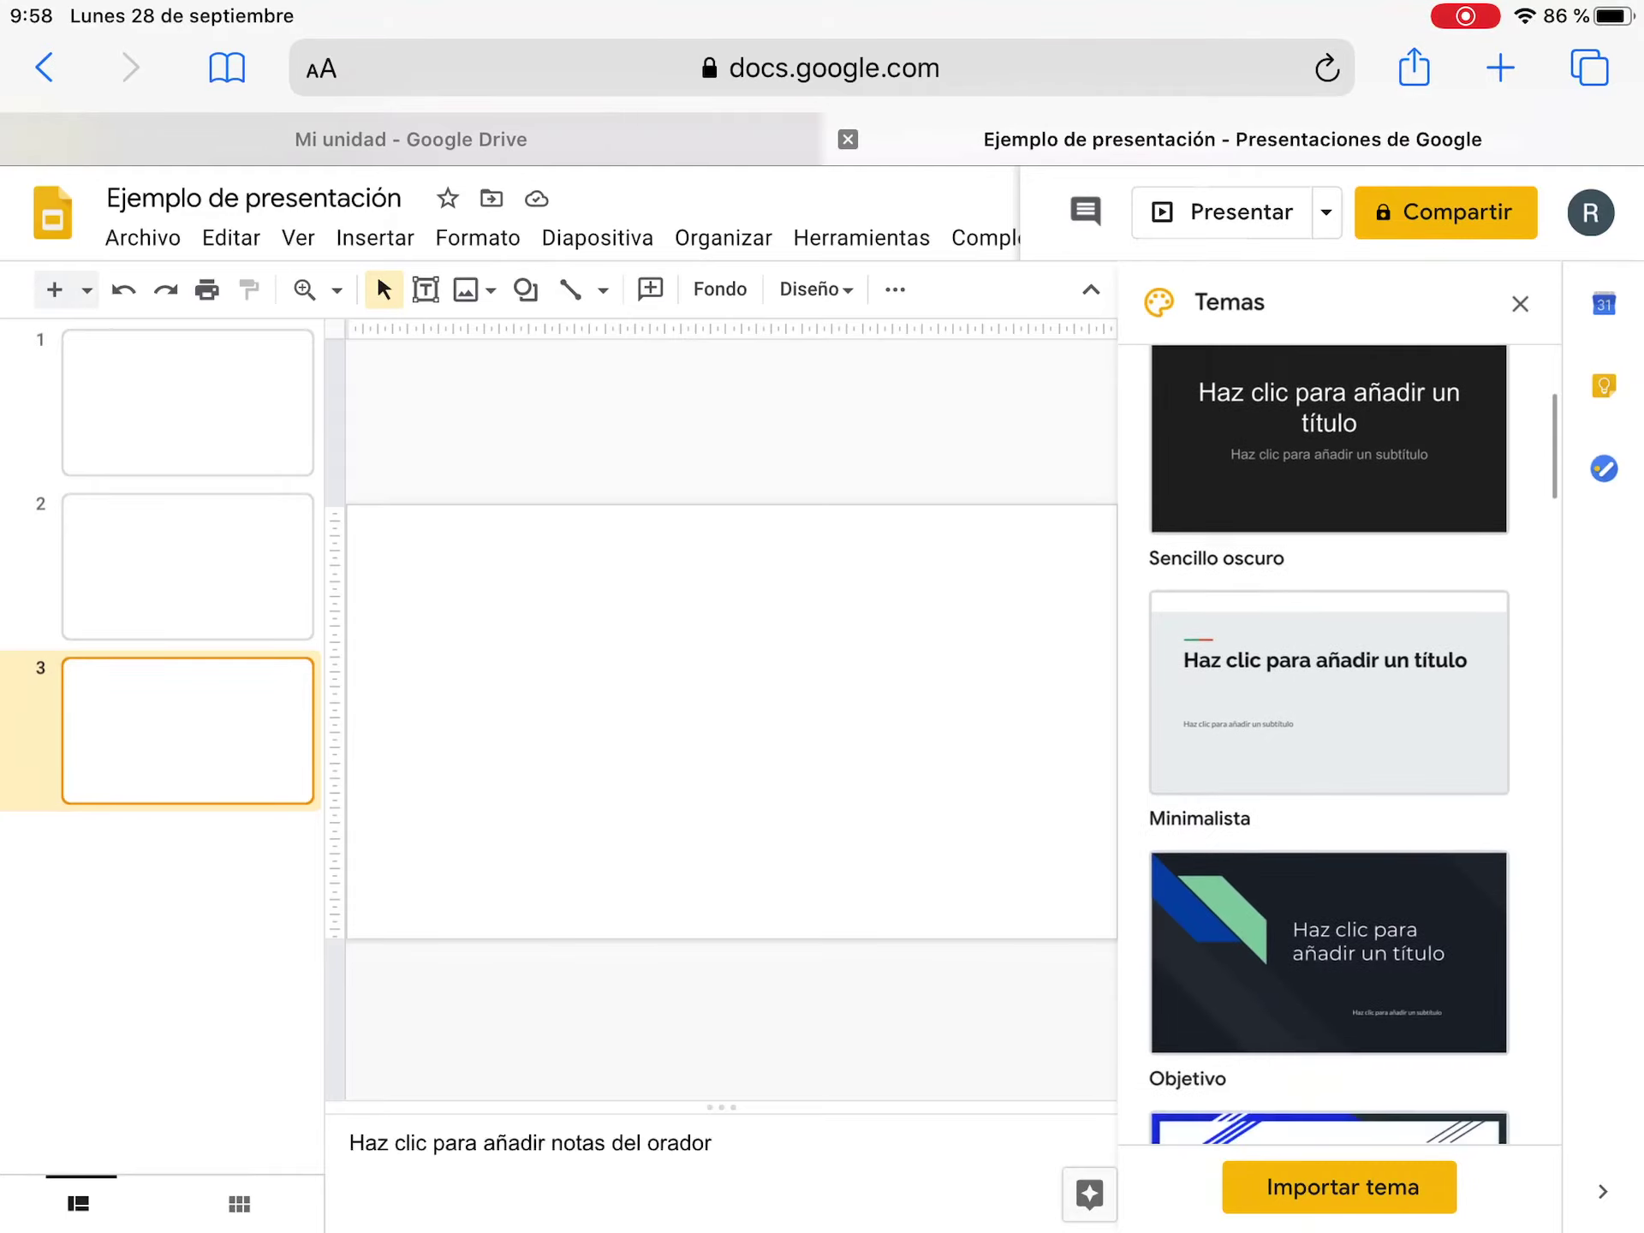
pyautogui.click(1328, 994)
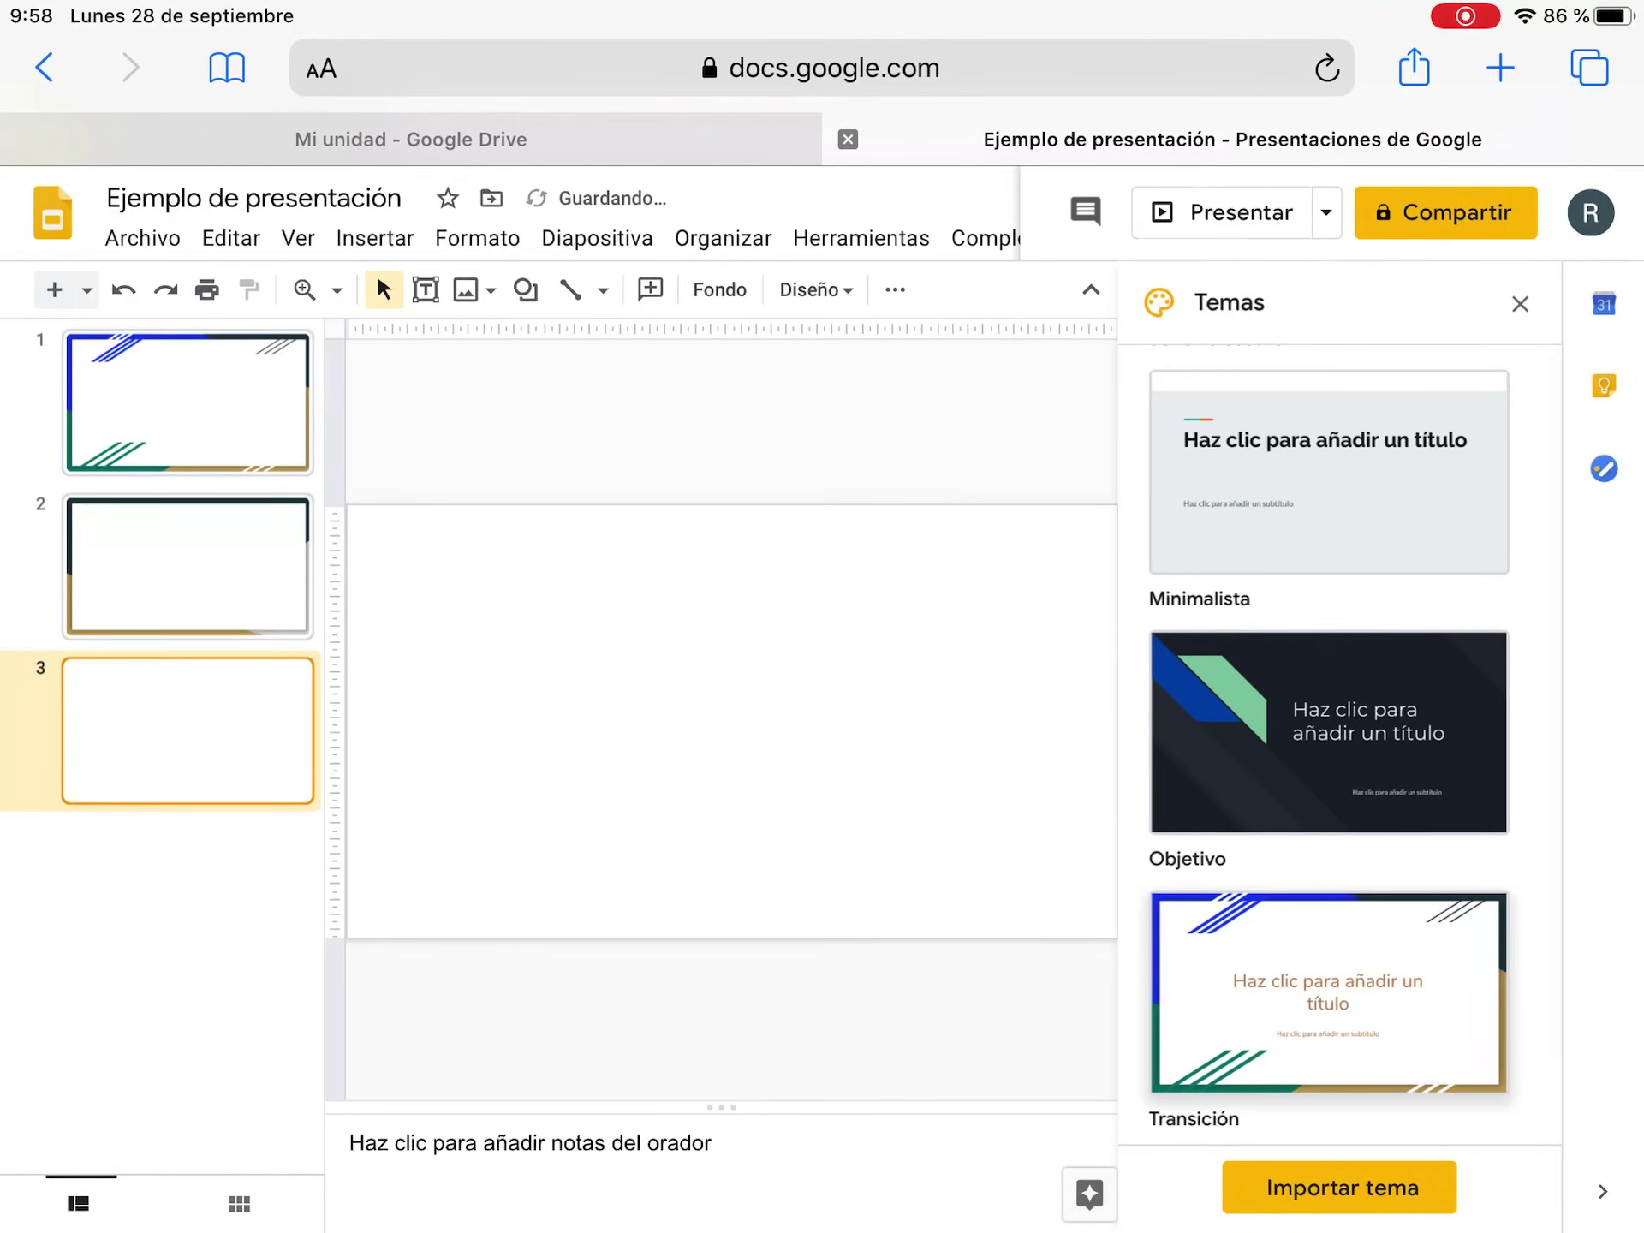
pyautogui.click(188, 402)
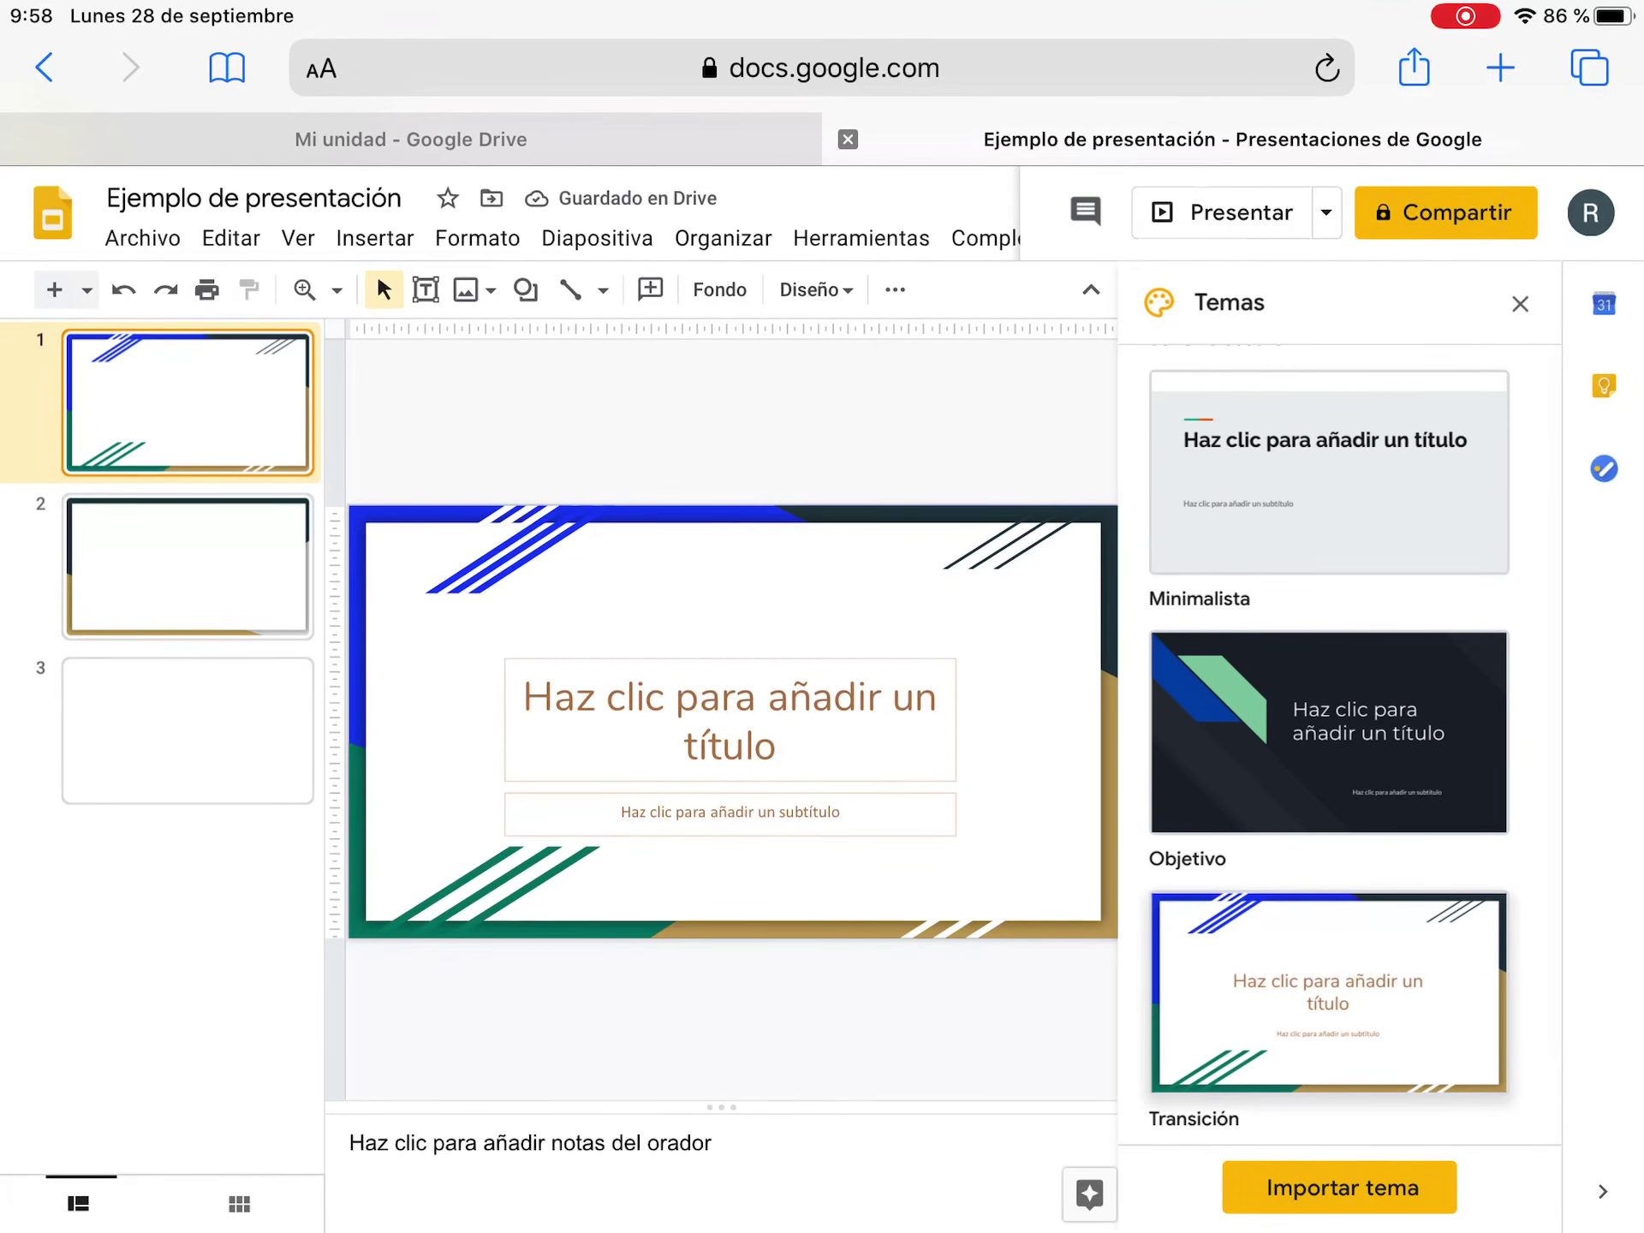
pyautogui.click(1520, 303)
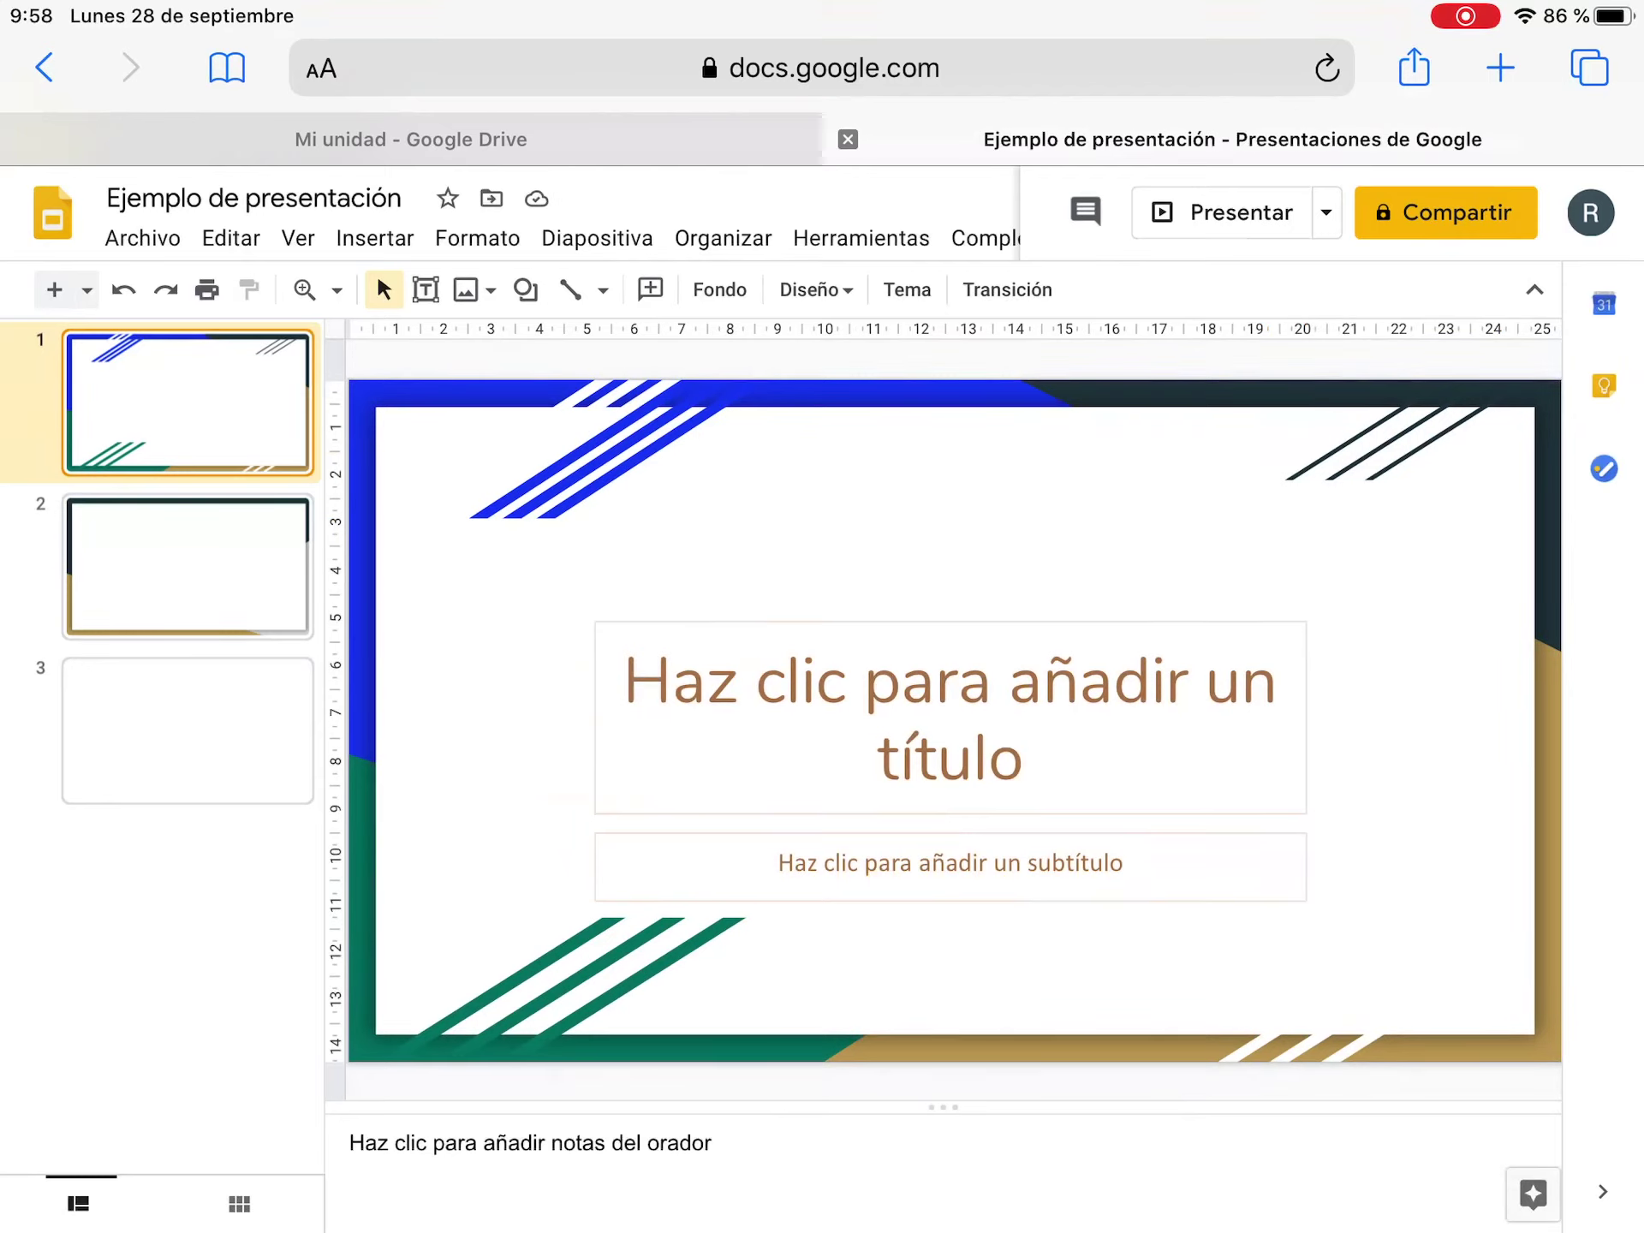
pyautogui.click(514, 1143)
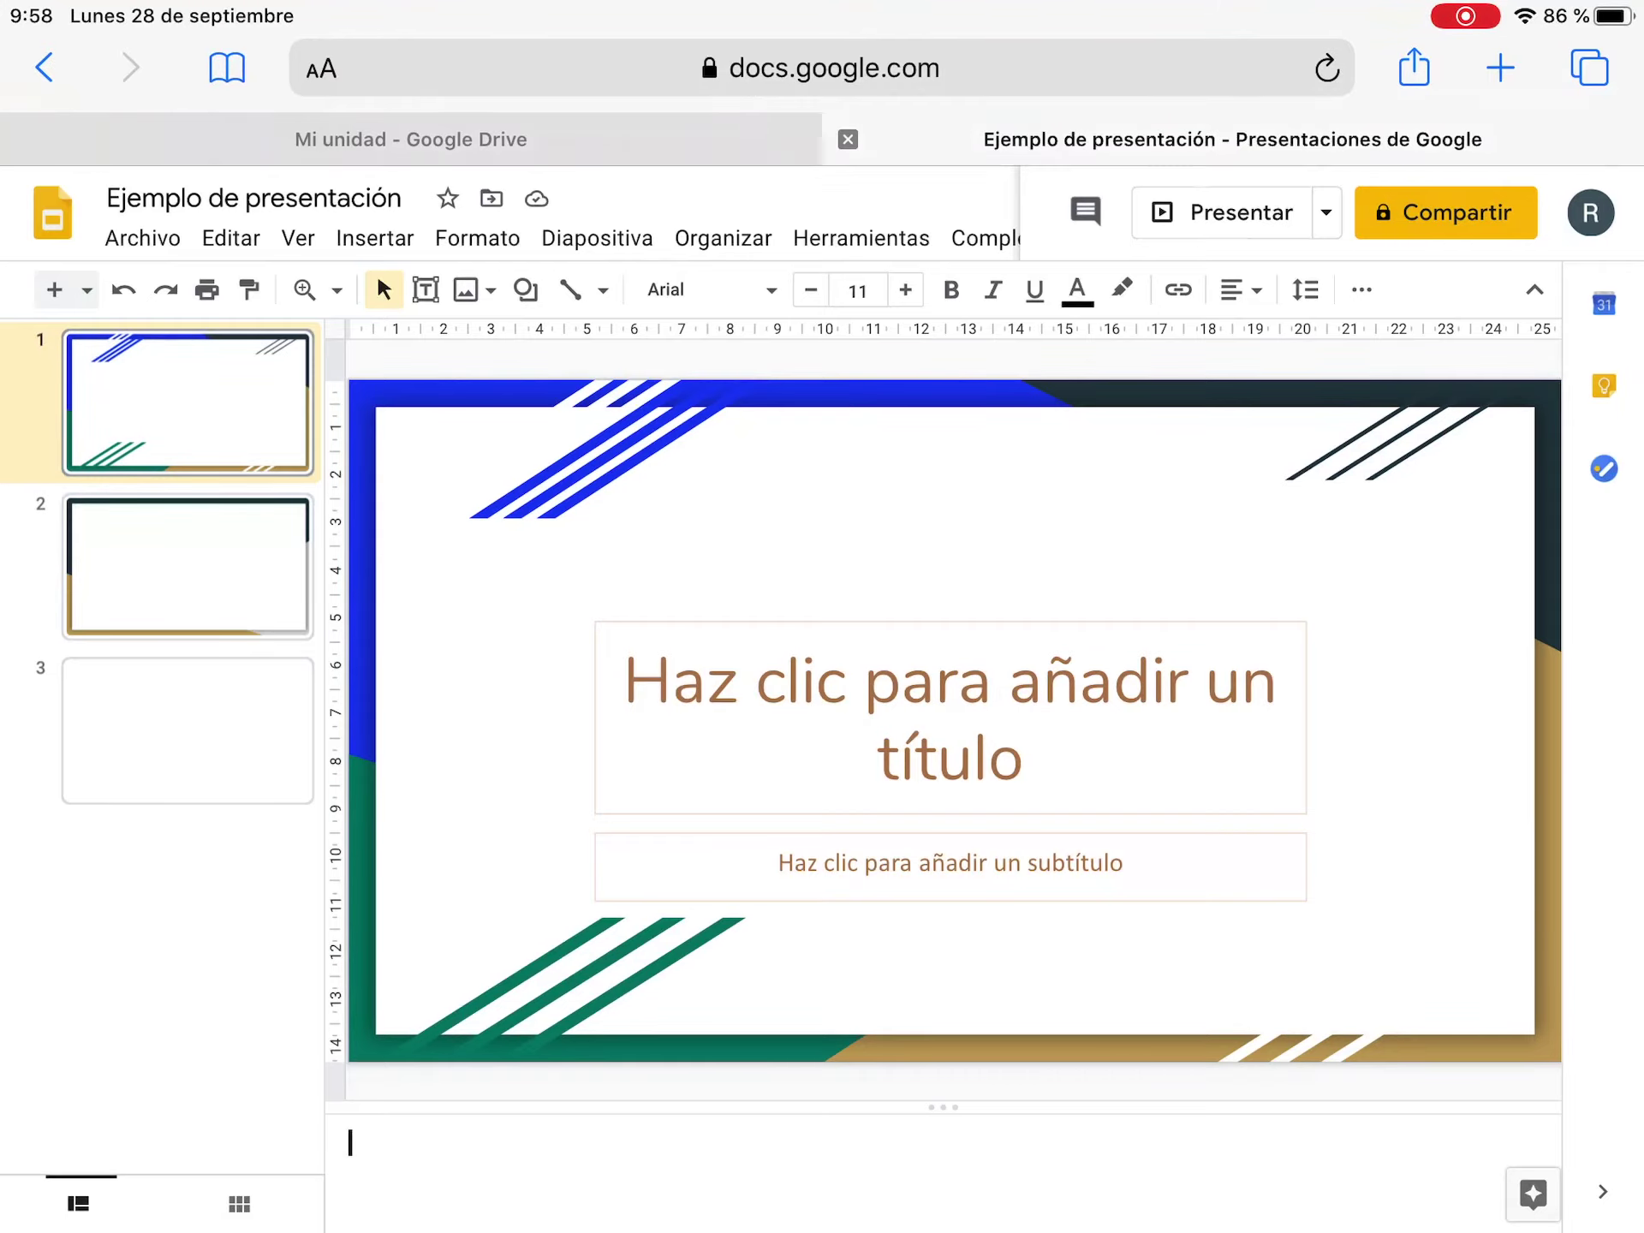
pyautogui.click(188, 731)
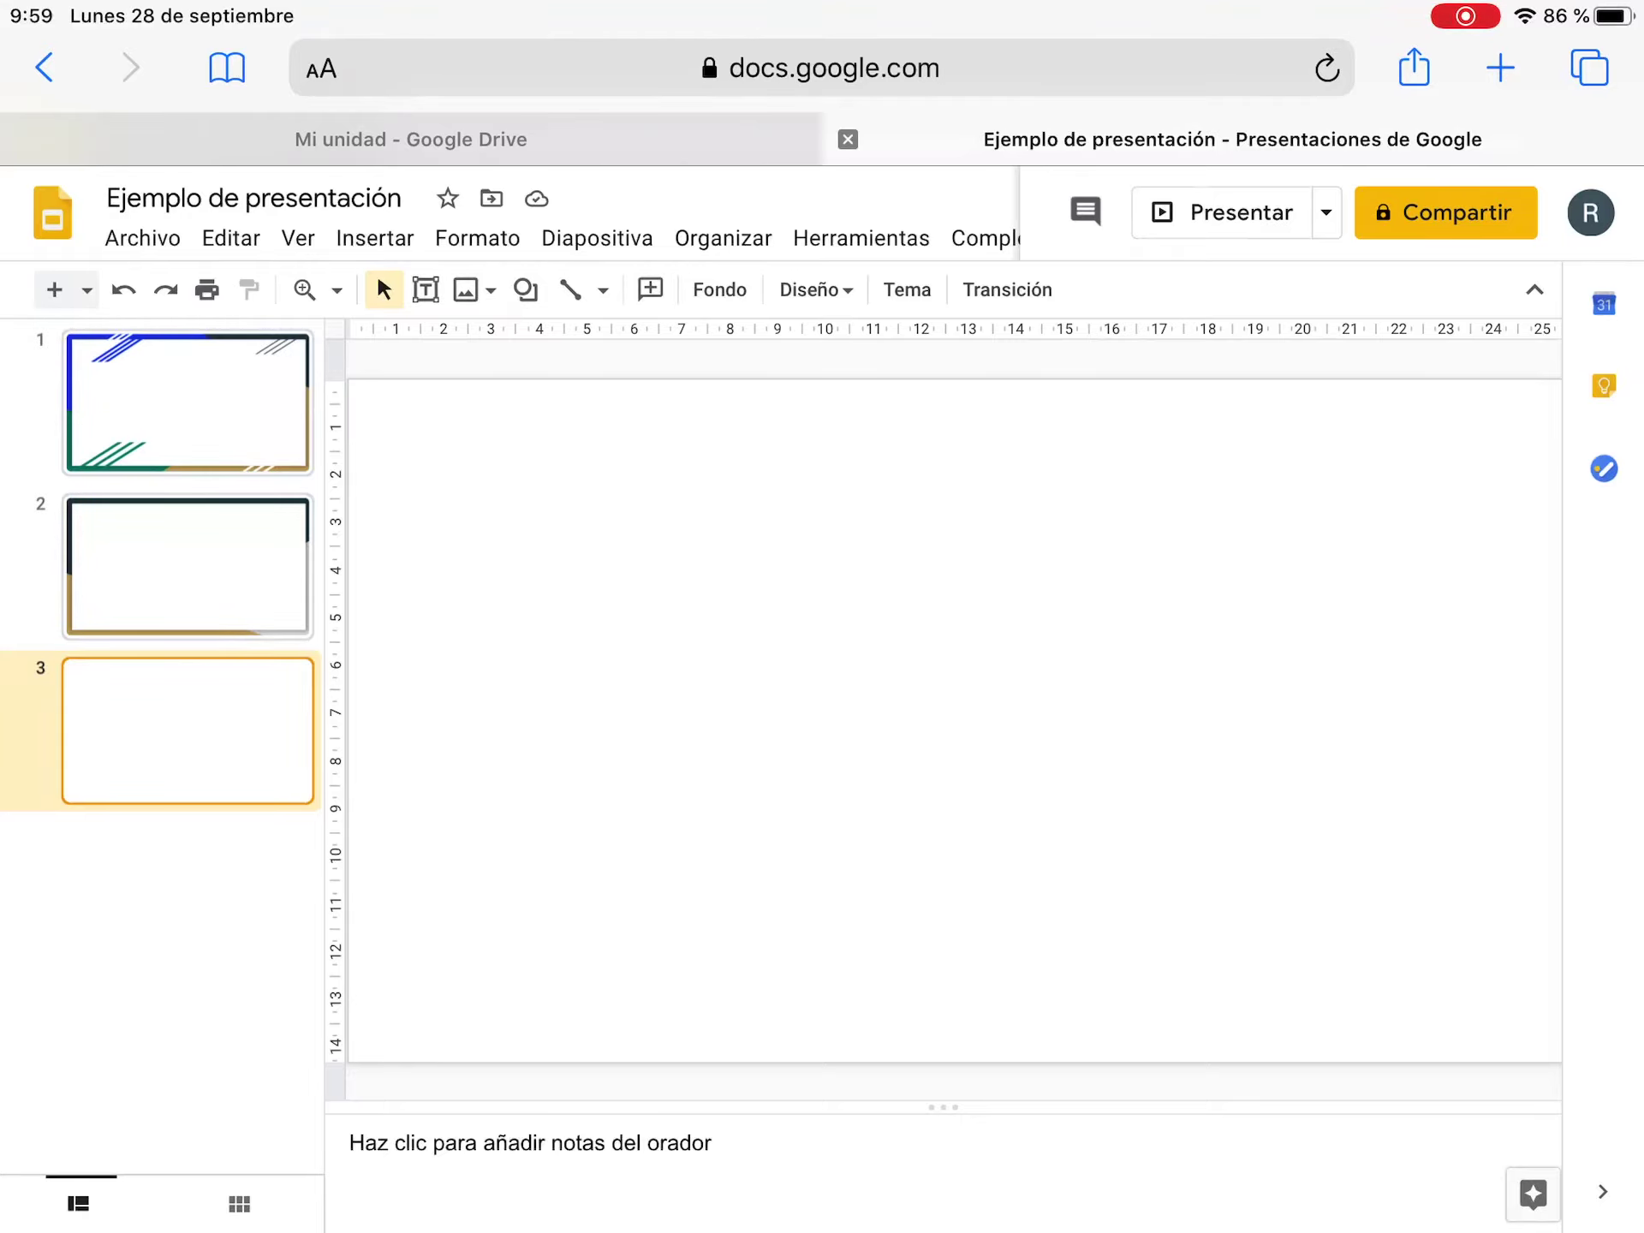
# Insert the second web image result for 'Montañas' onto slide 3.
pyautogui.click(597, 238)
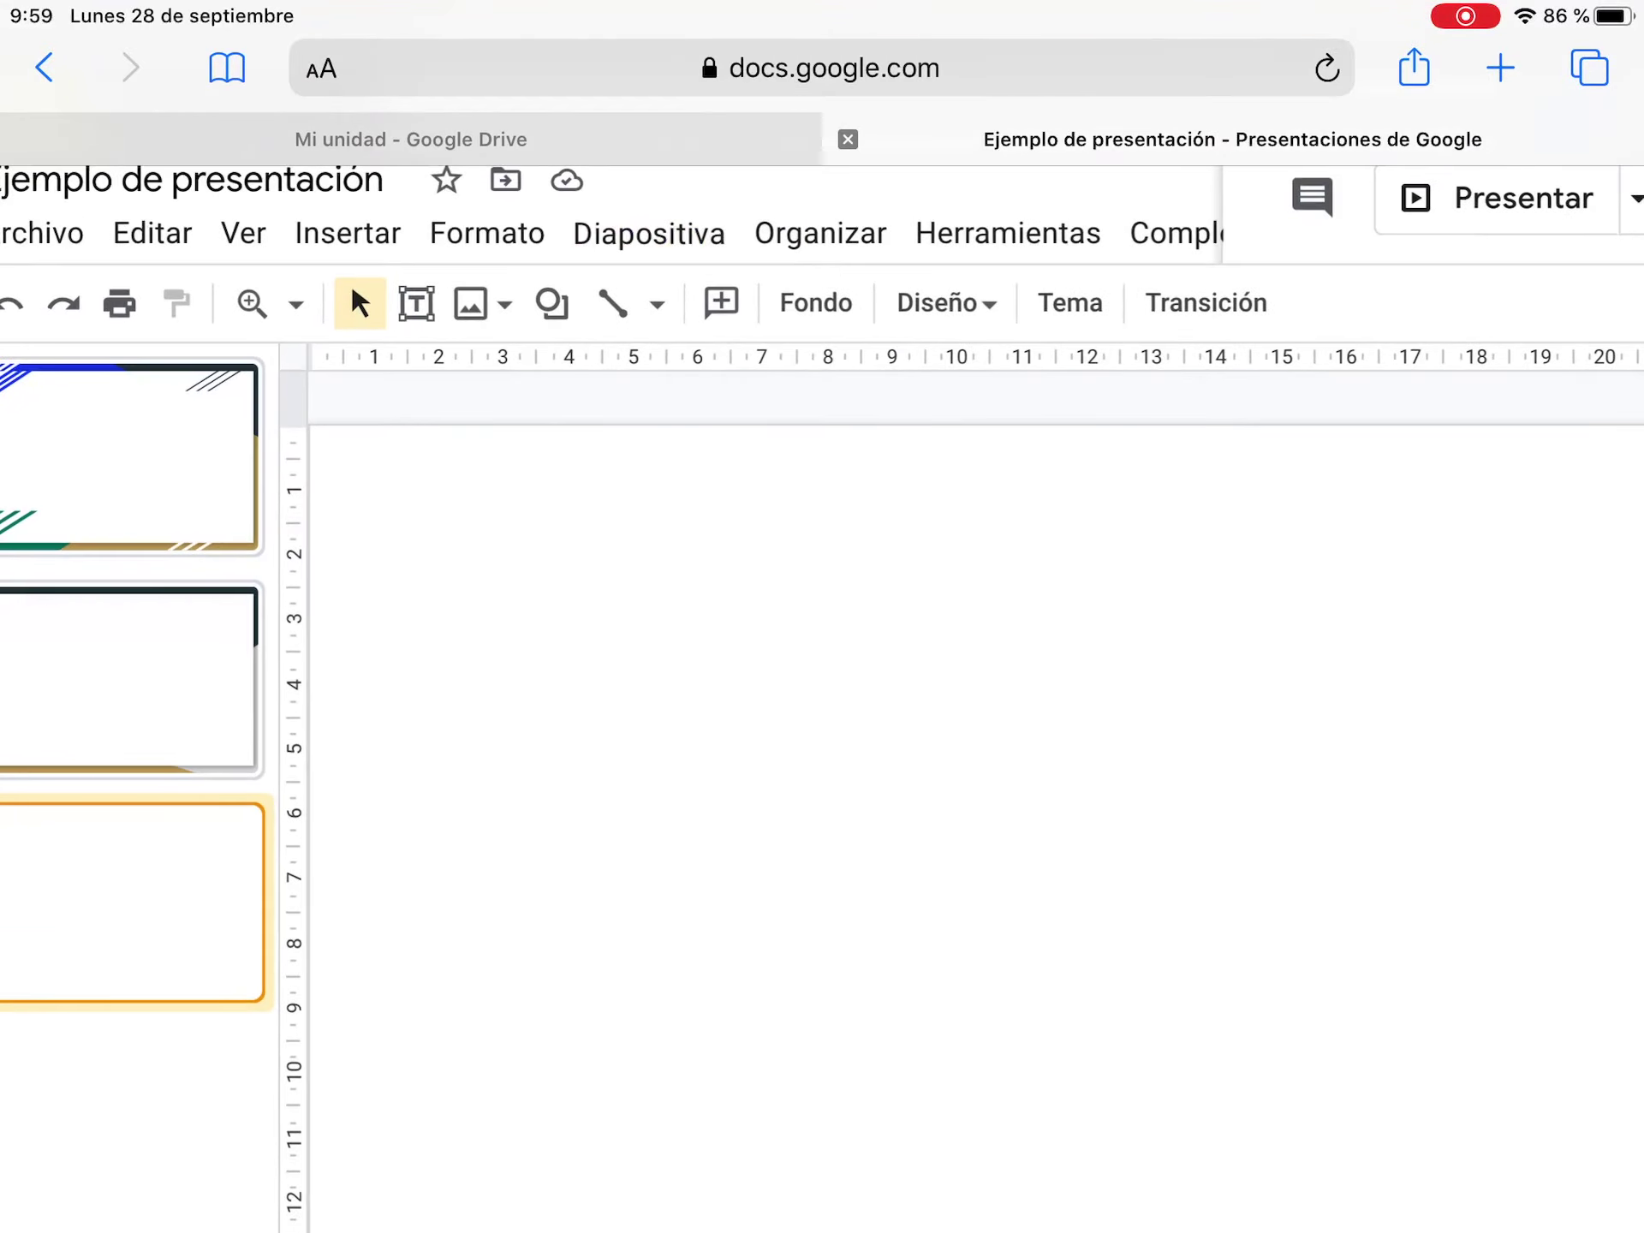
pyautogui.click(480, 304)
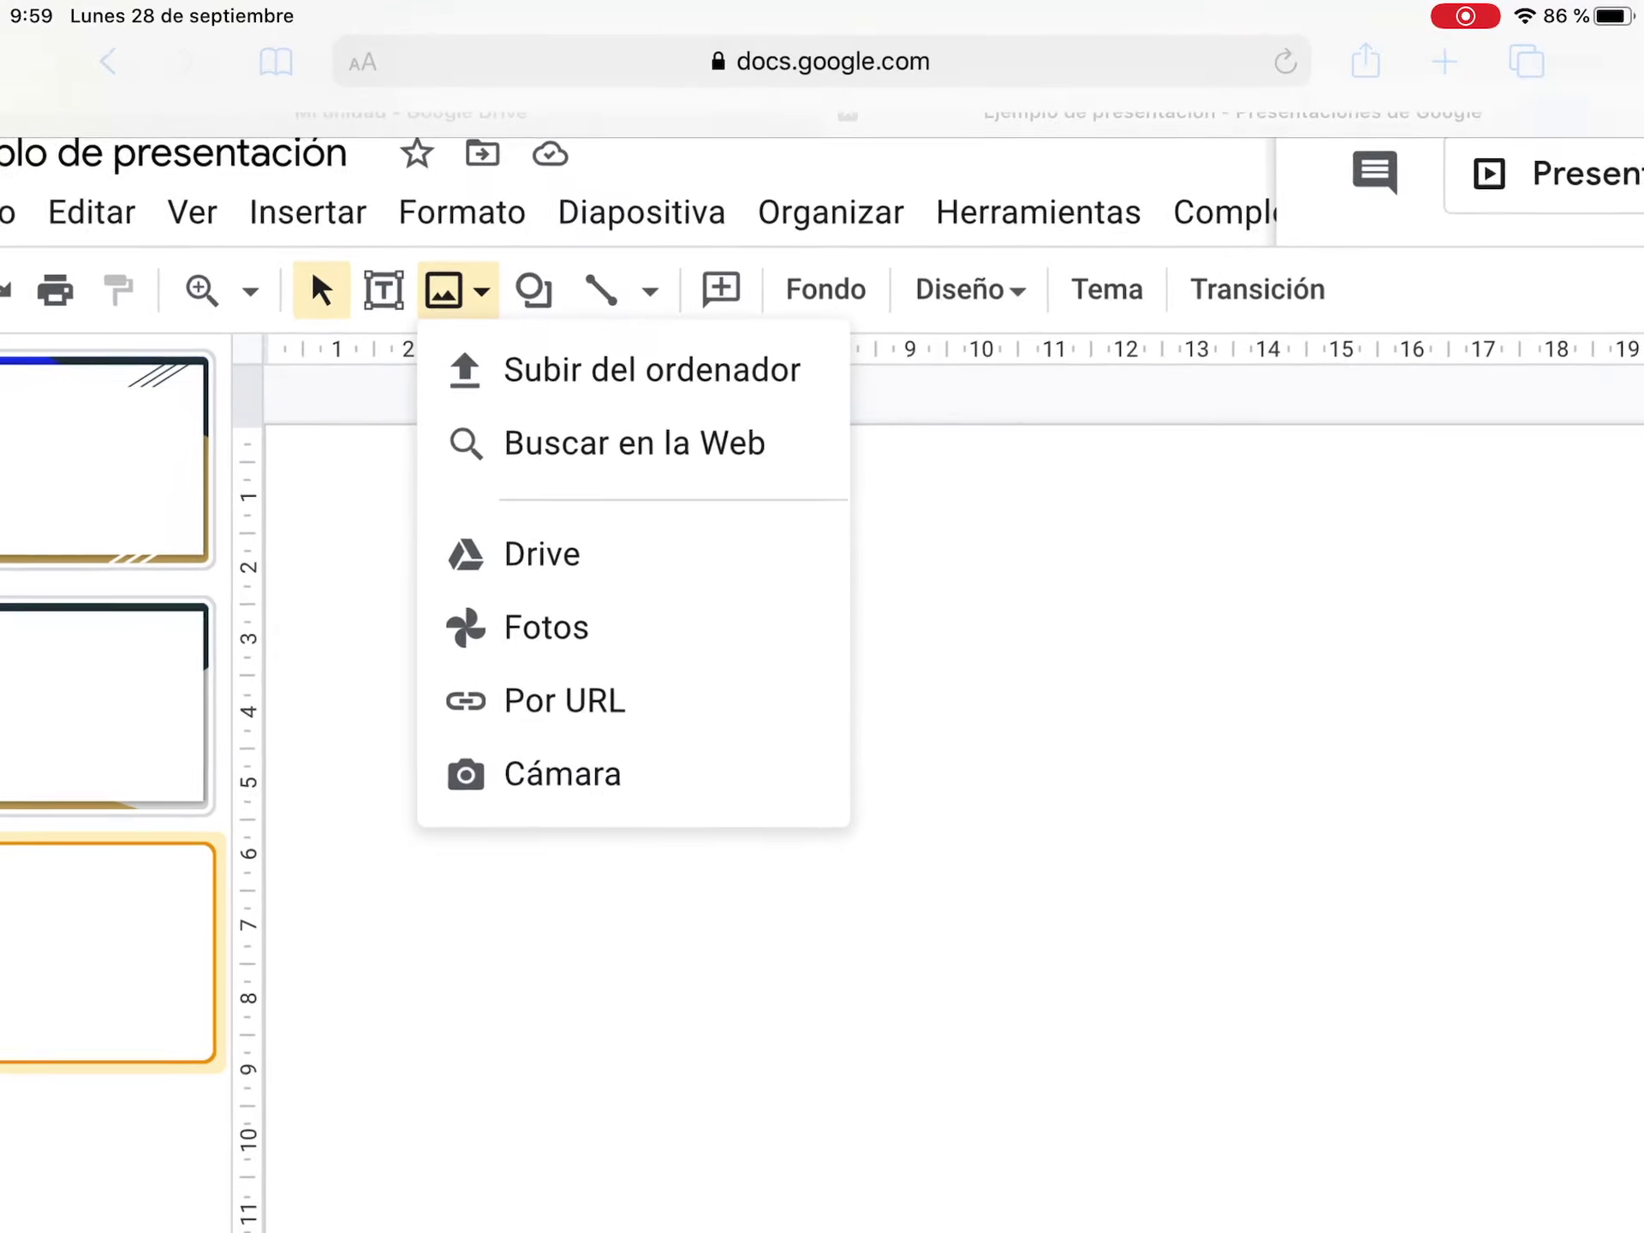
pyautogui.click(643, 436)
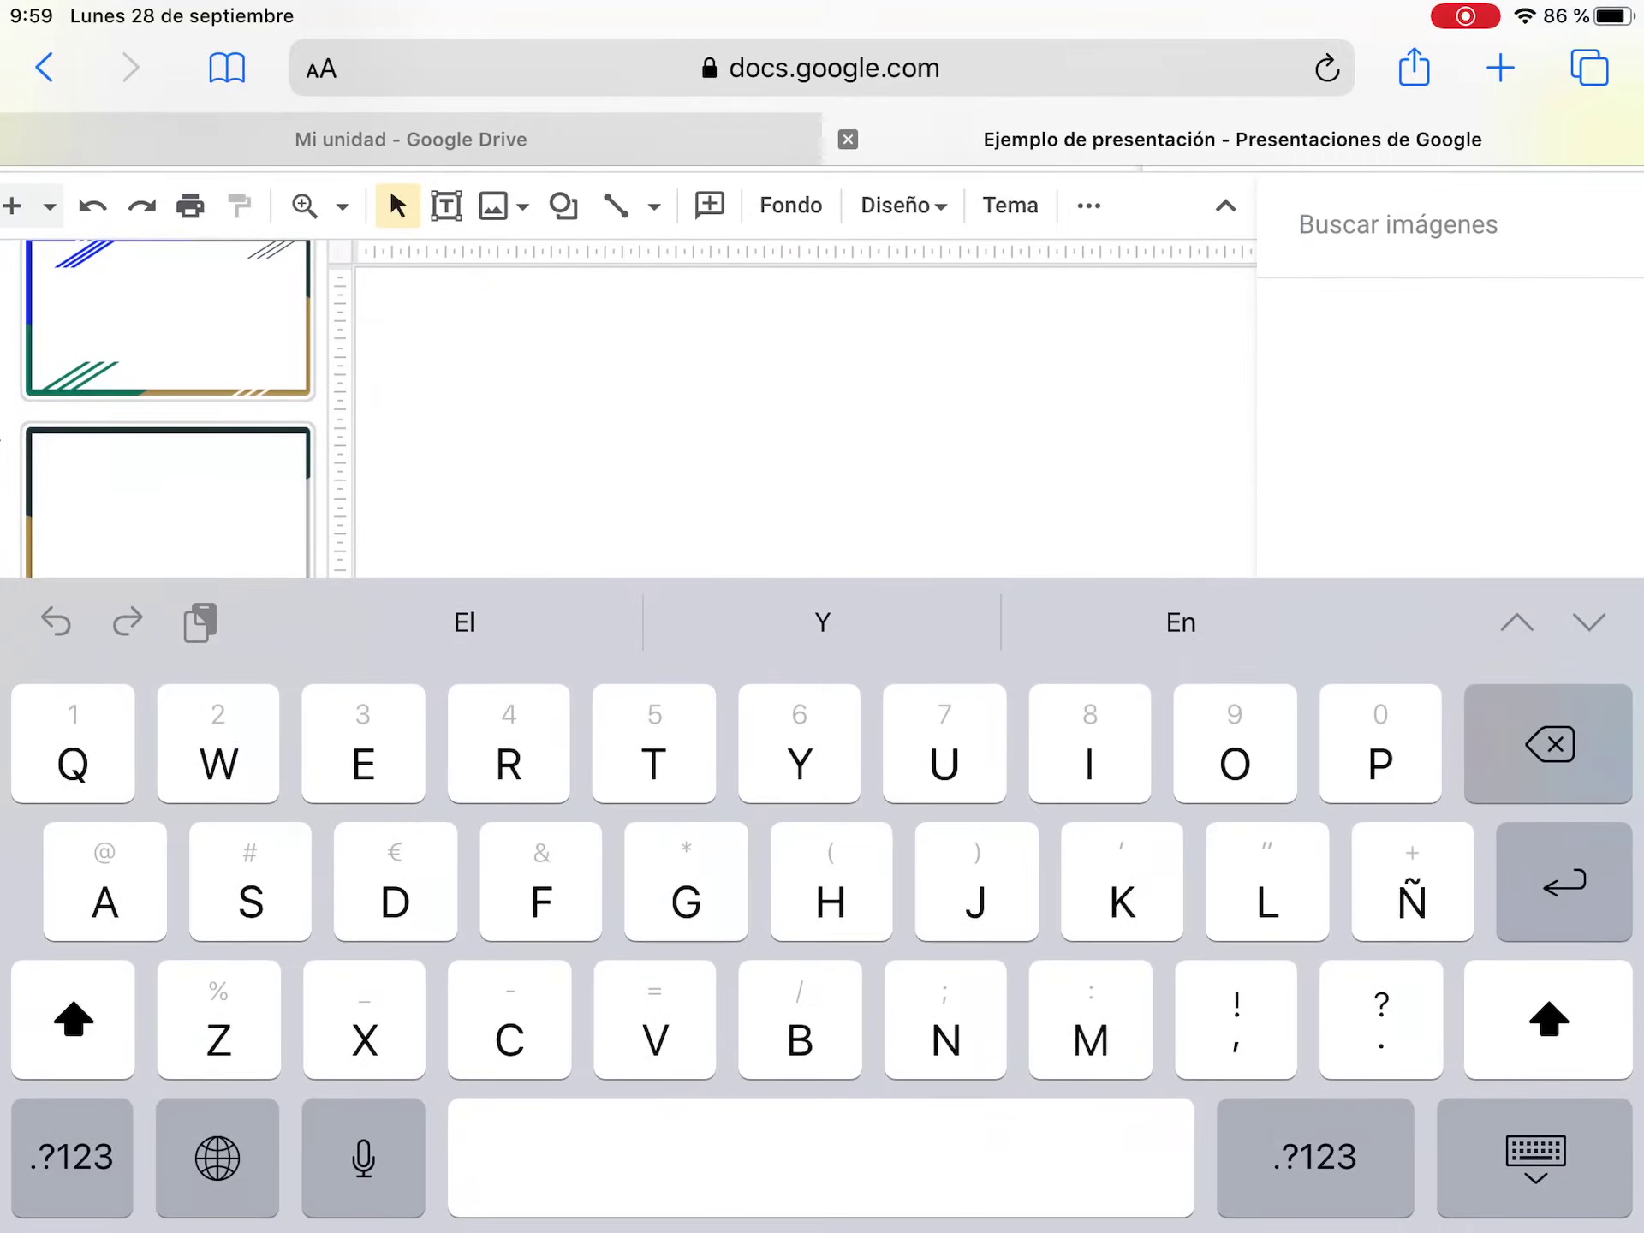
pyautogui.write('Monta')
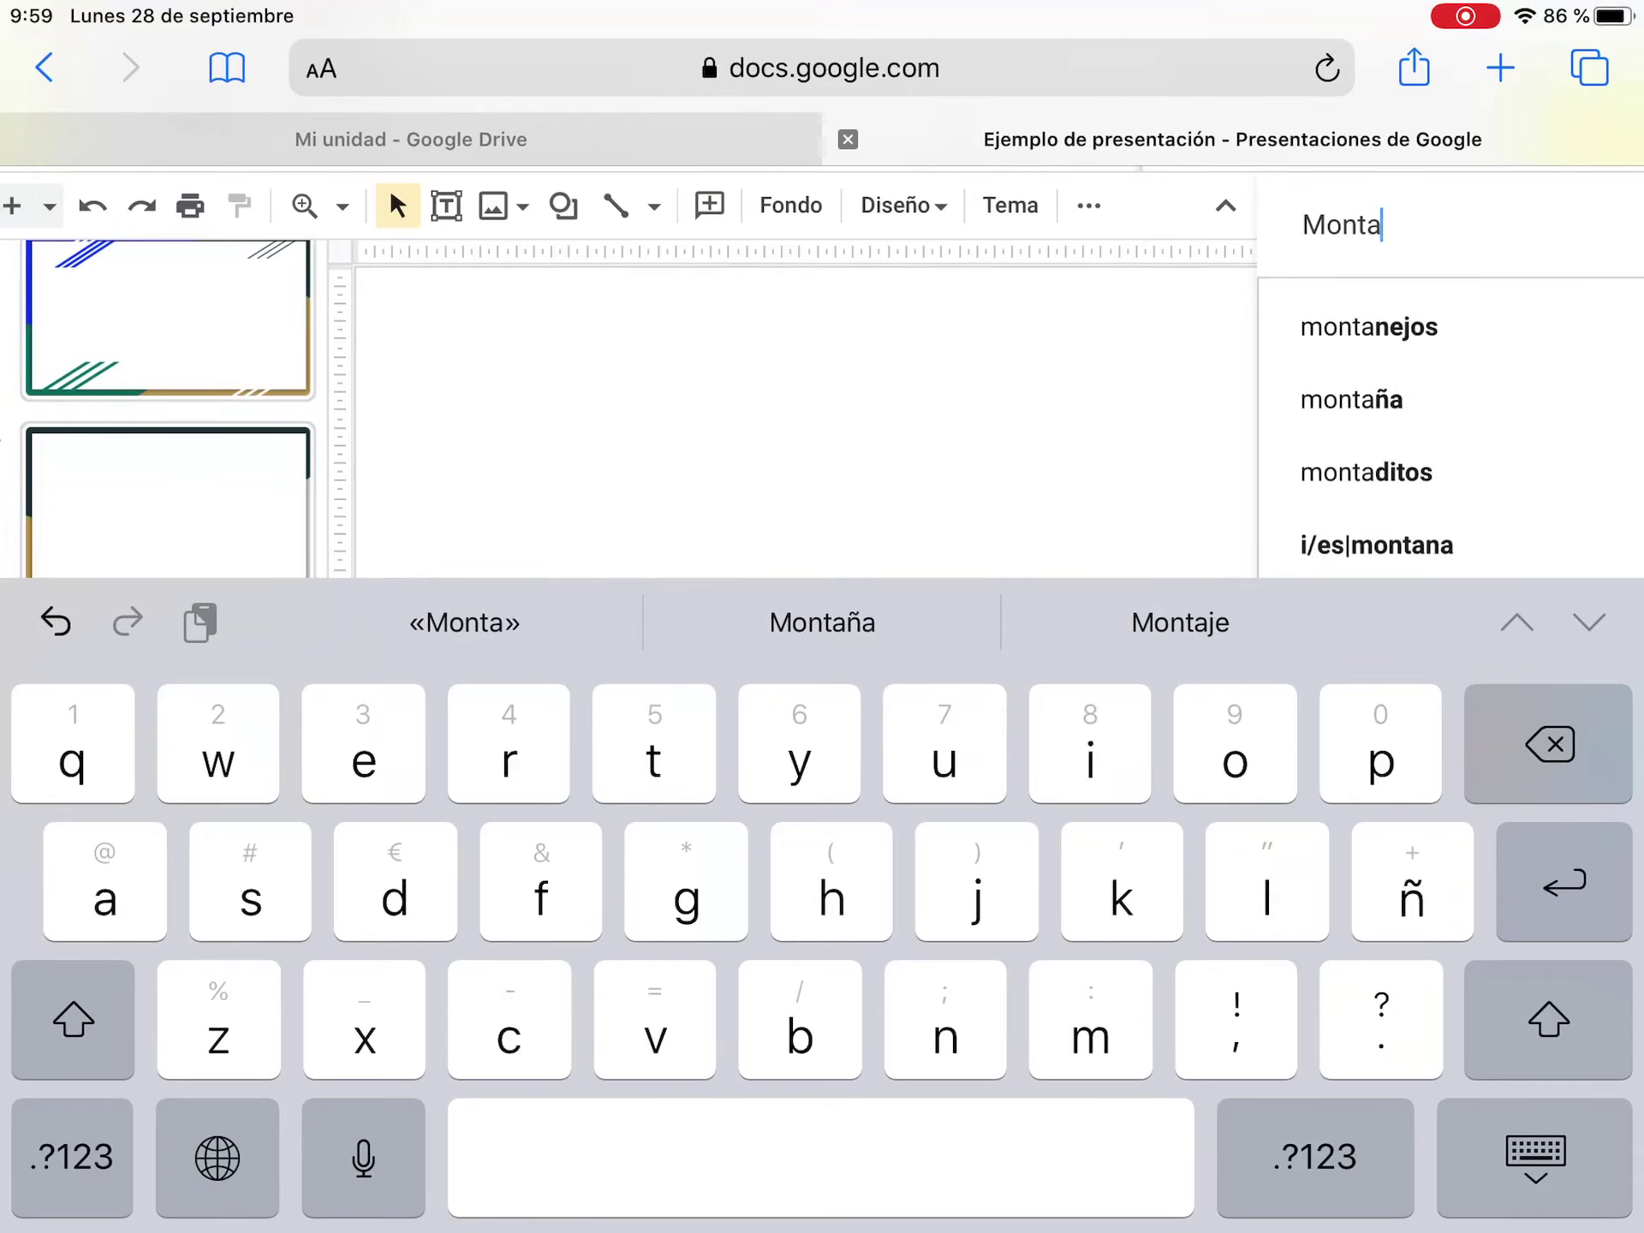
pyautogui.write('ñas')
pyautogui.press('Return')
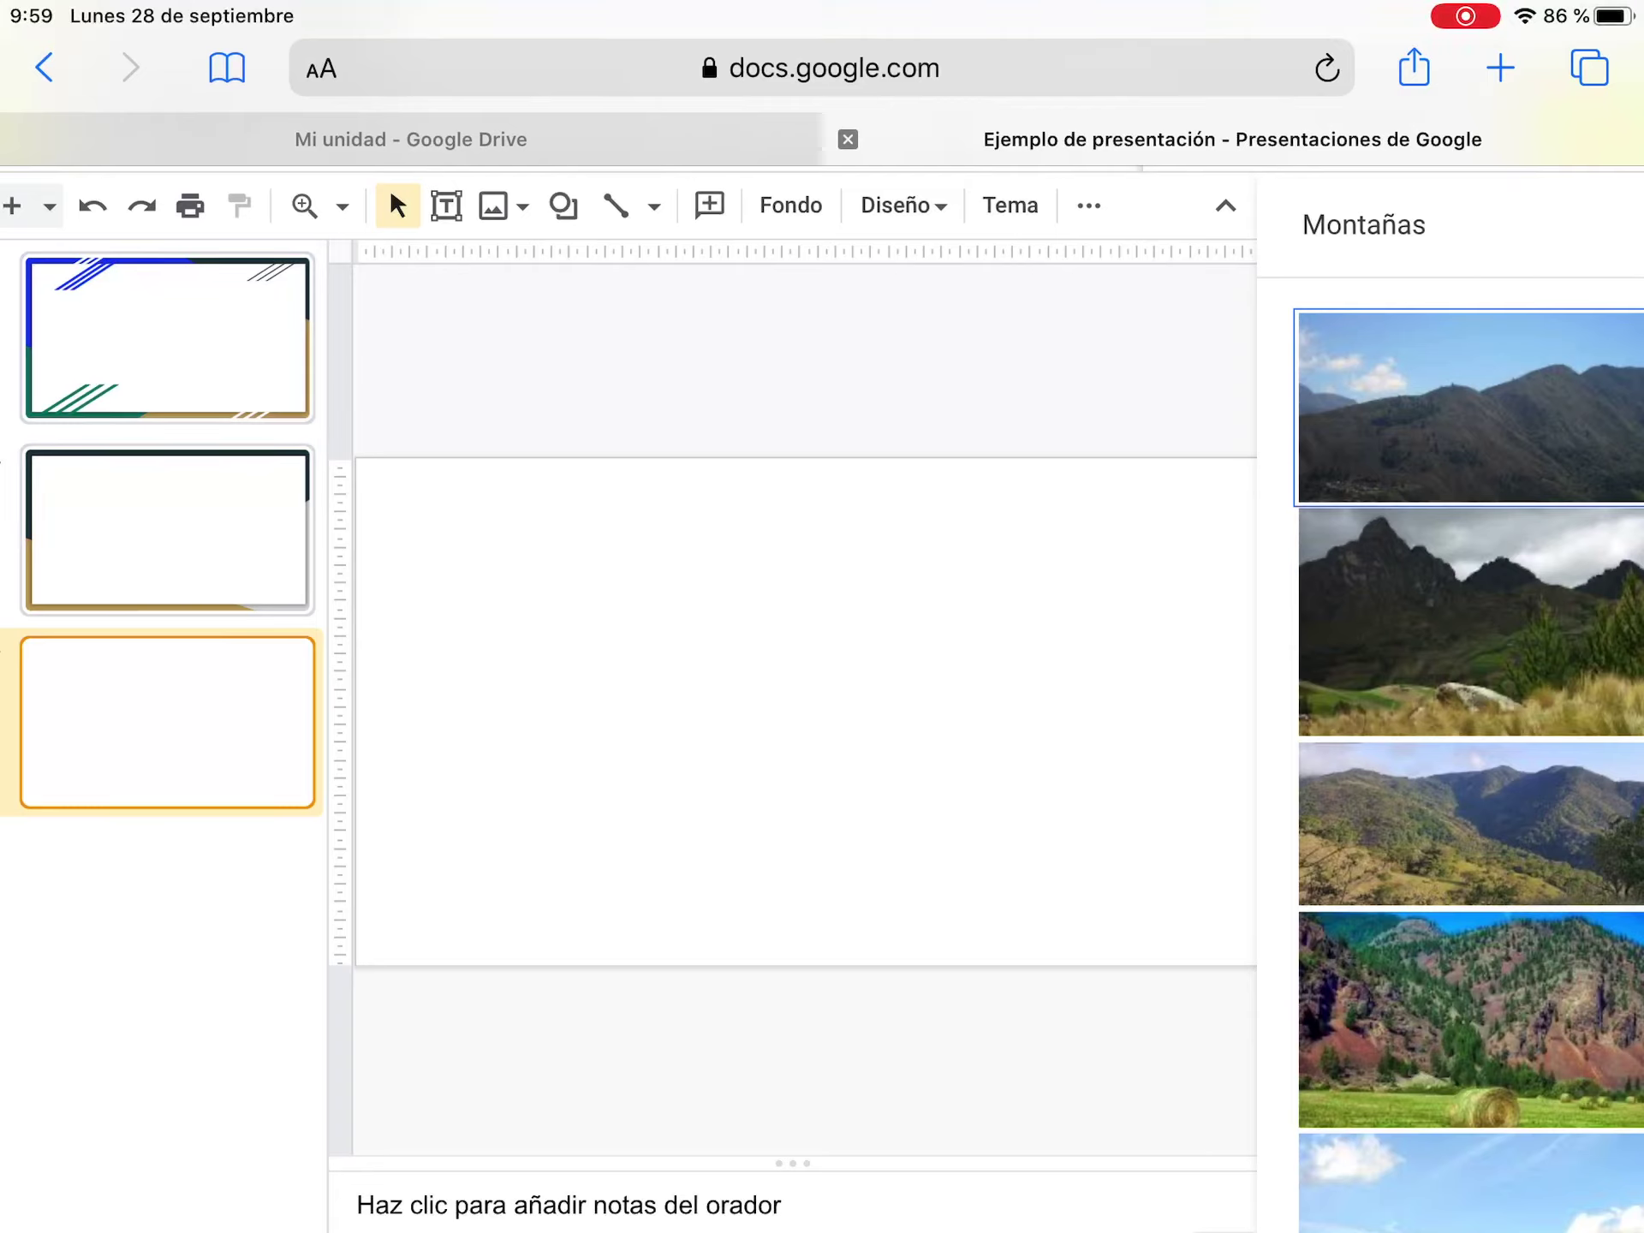
pyautogui.click(1471, 623)
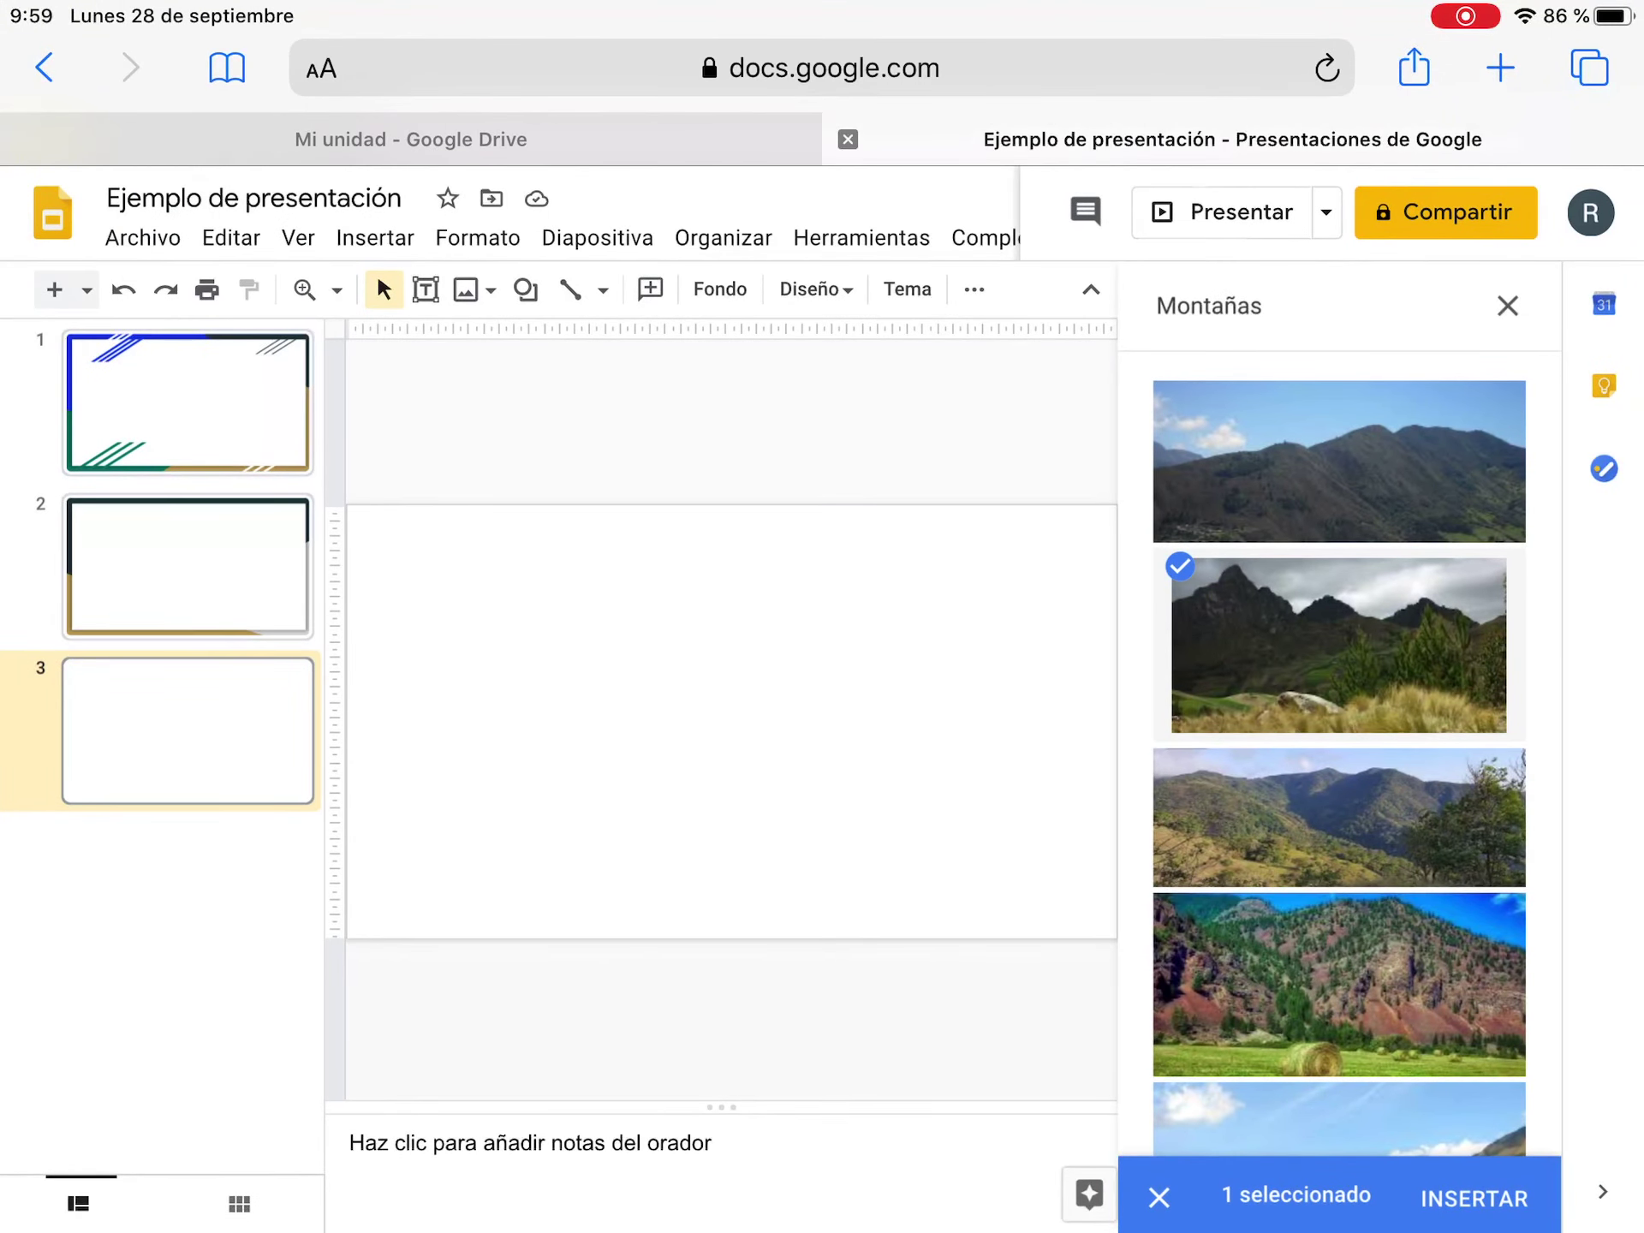
pyautogui.click(1474, 1197)
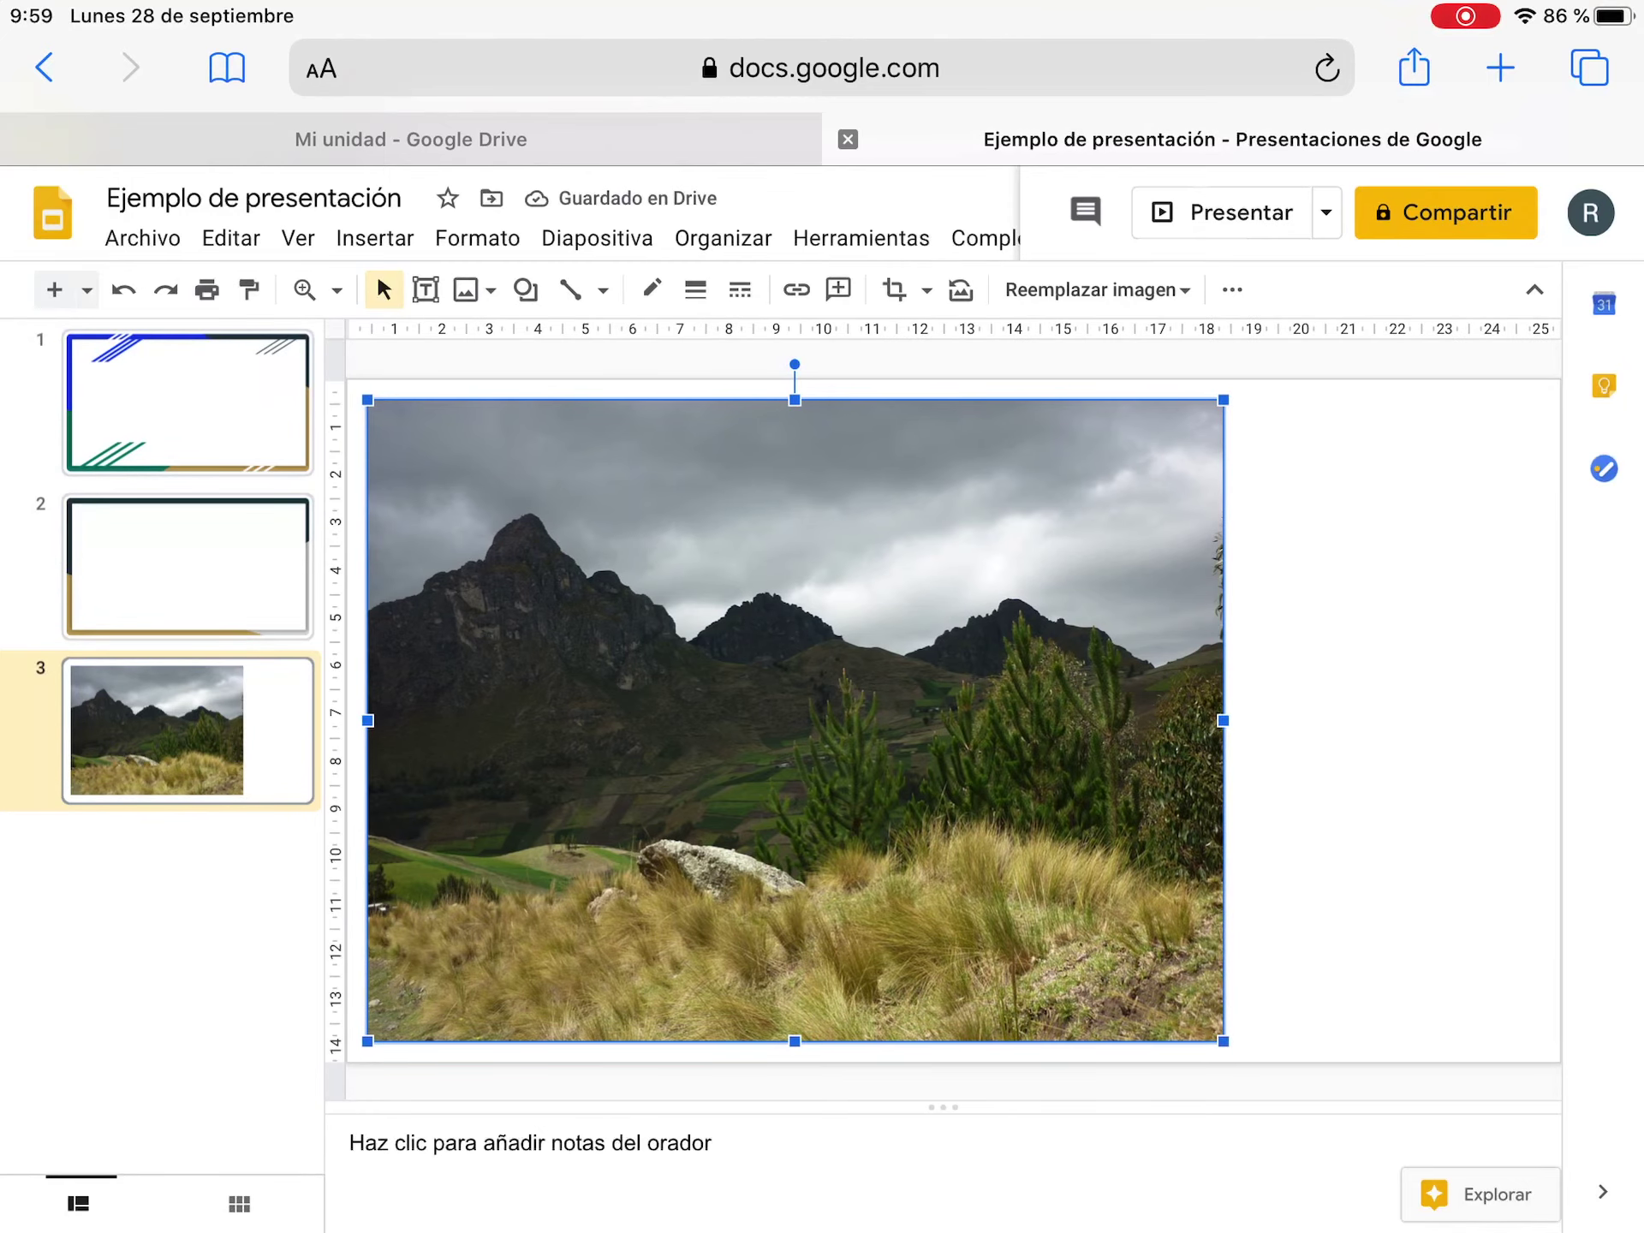
# Stretch the mountain photo to full slide width and align its top with the slide top.
pyautogui.moveTo(1225, 721); pyautogui.dragTo(1430, 720)
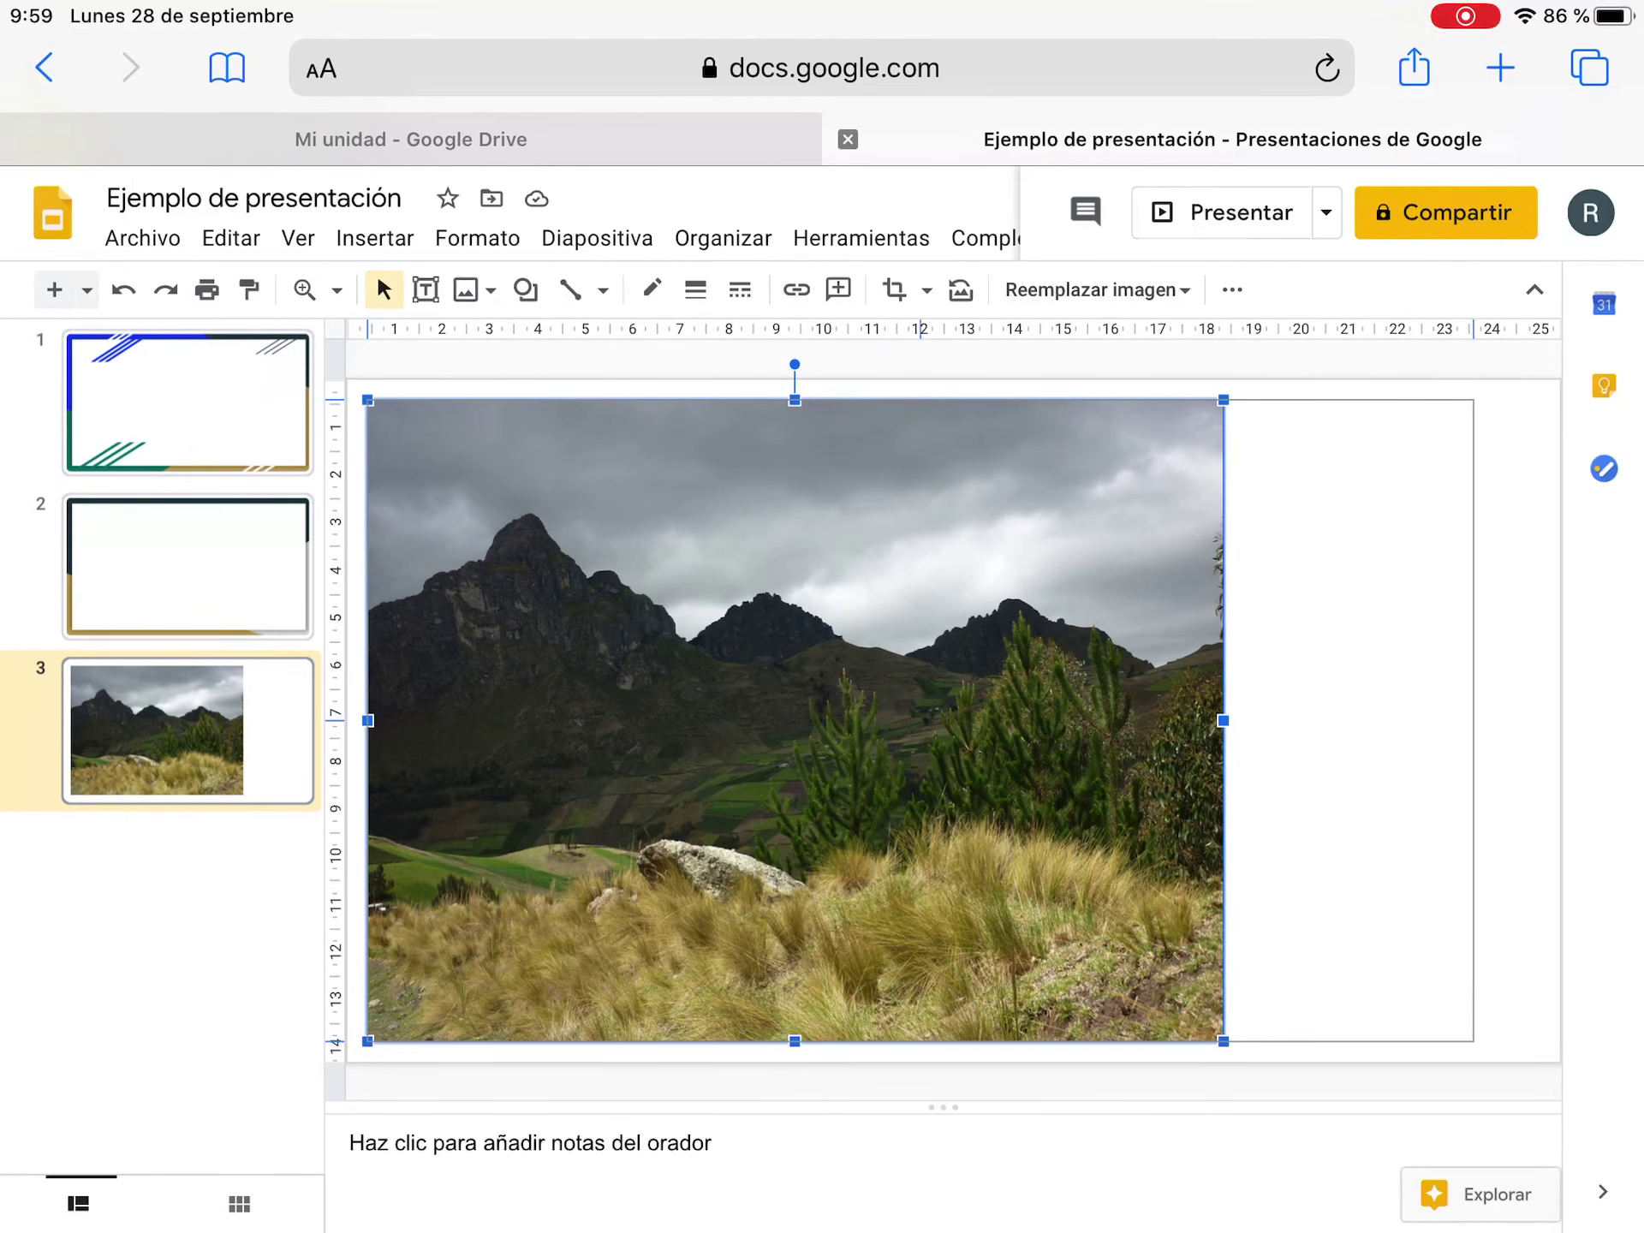
pyautogui.moveTo(1429, 721); pyautogui.dragTo(1557, 721)
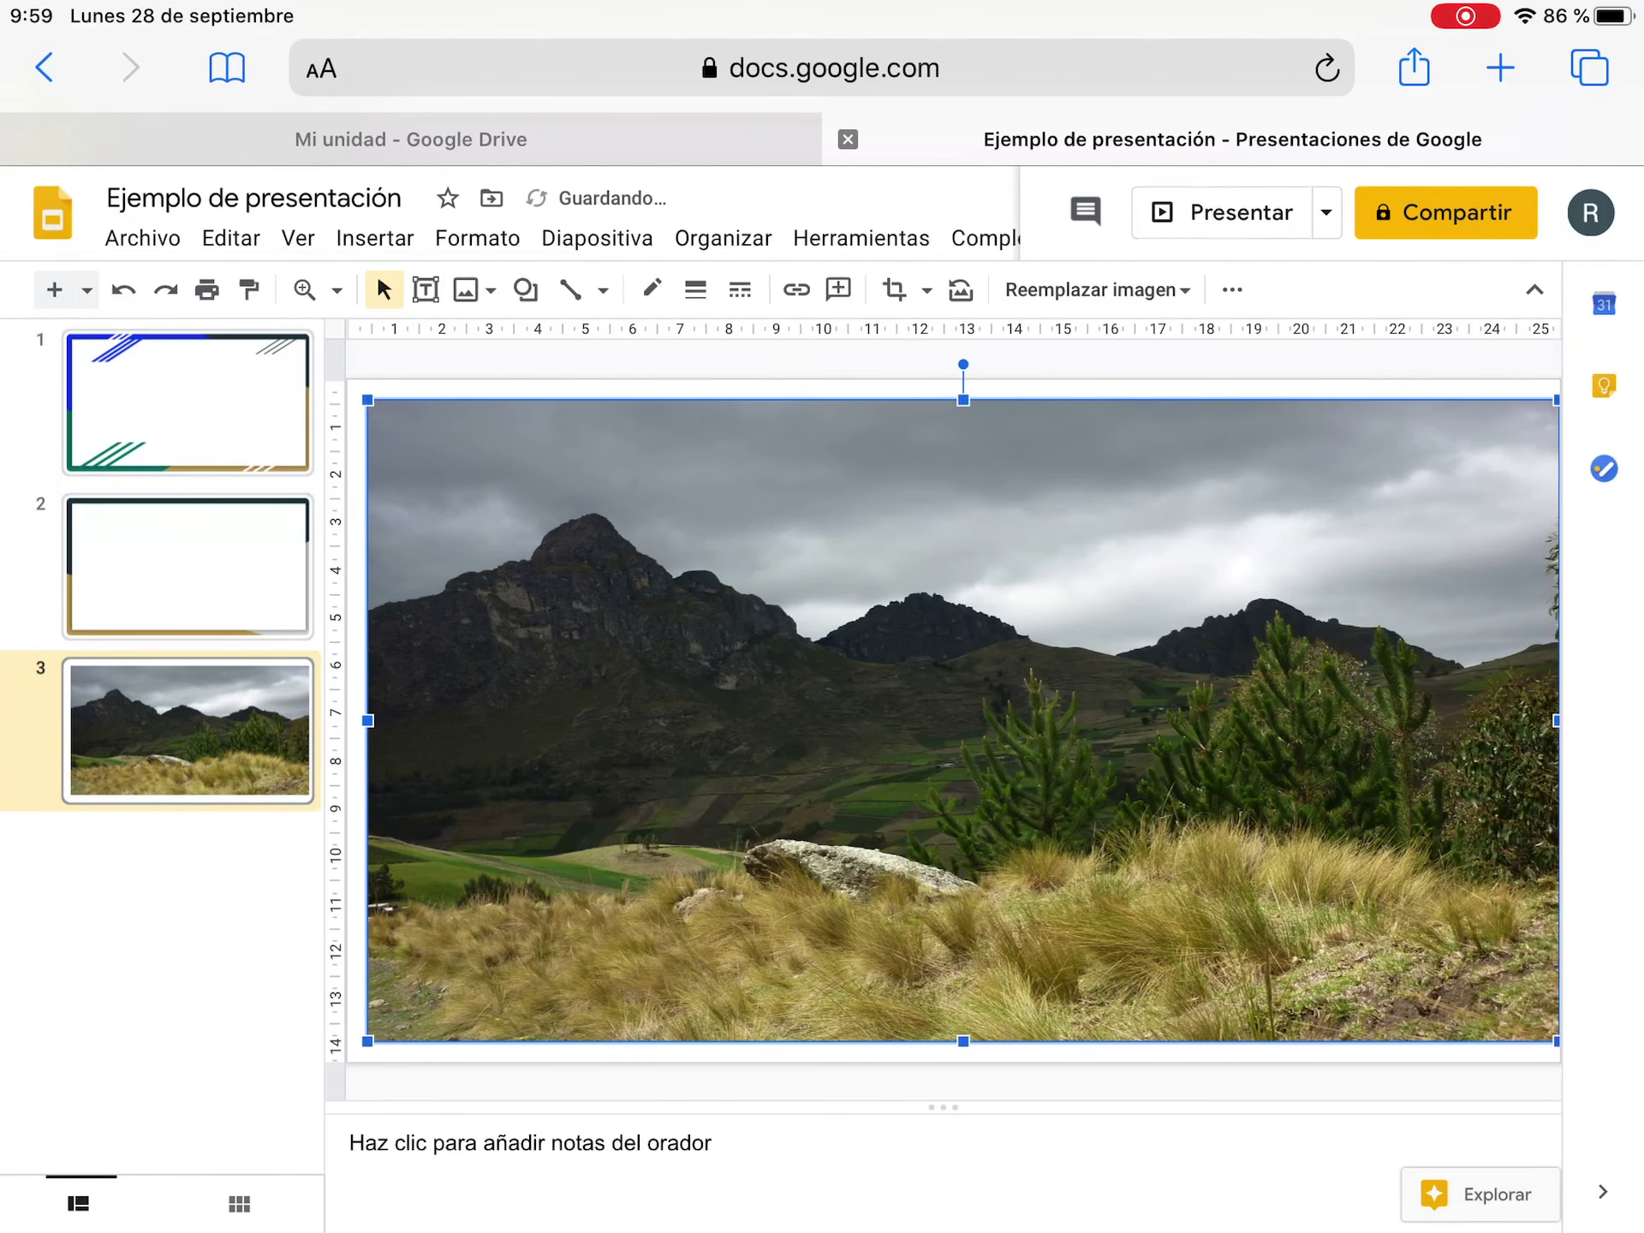
pyautogui.moveTo(963, 721); pyautogui.dragTo(962, 700)
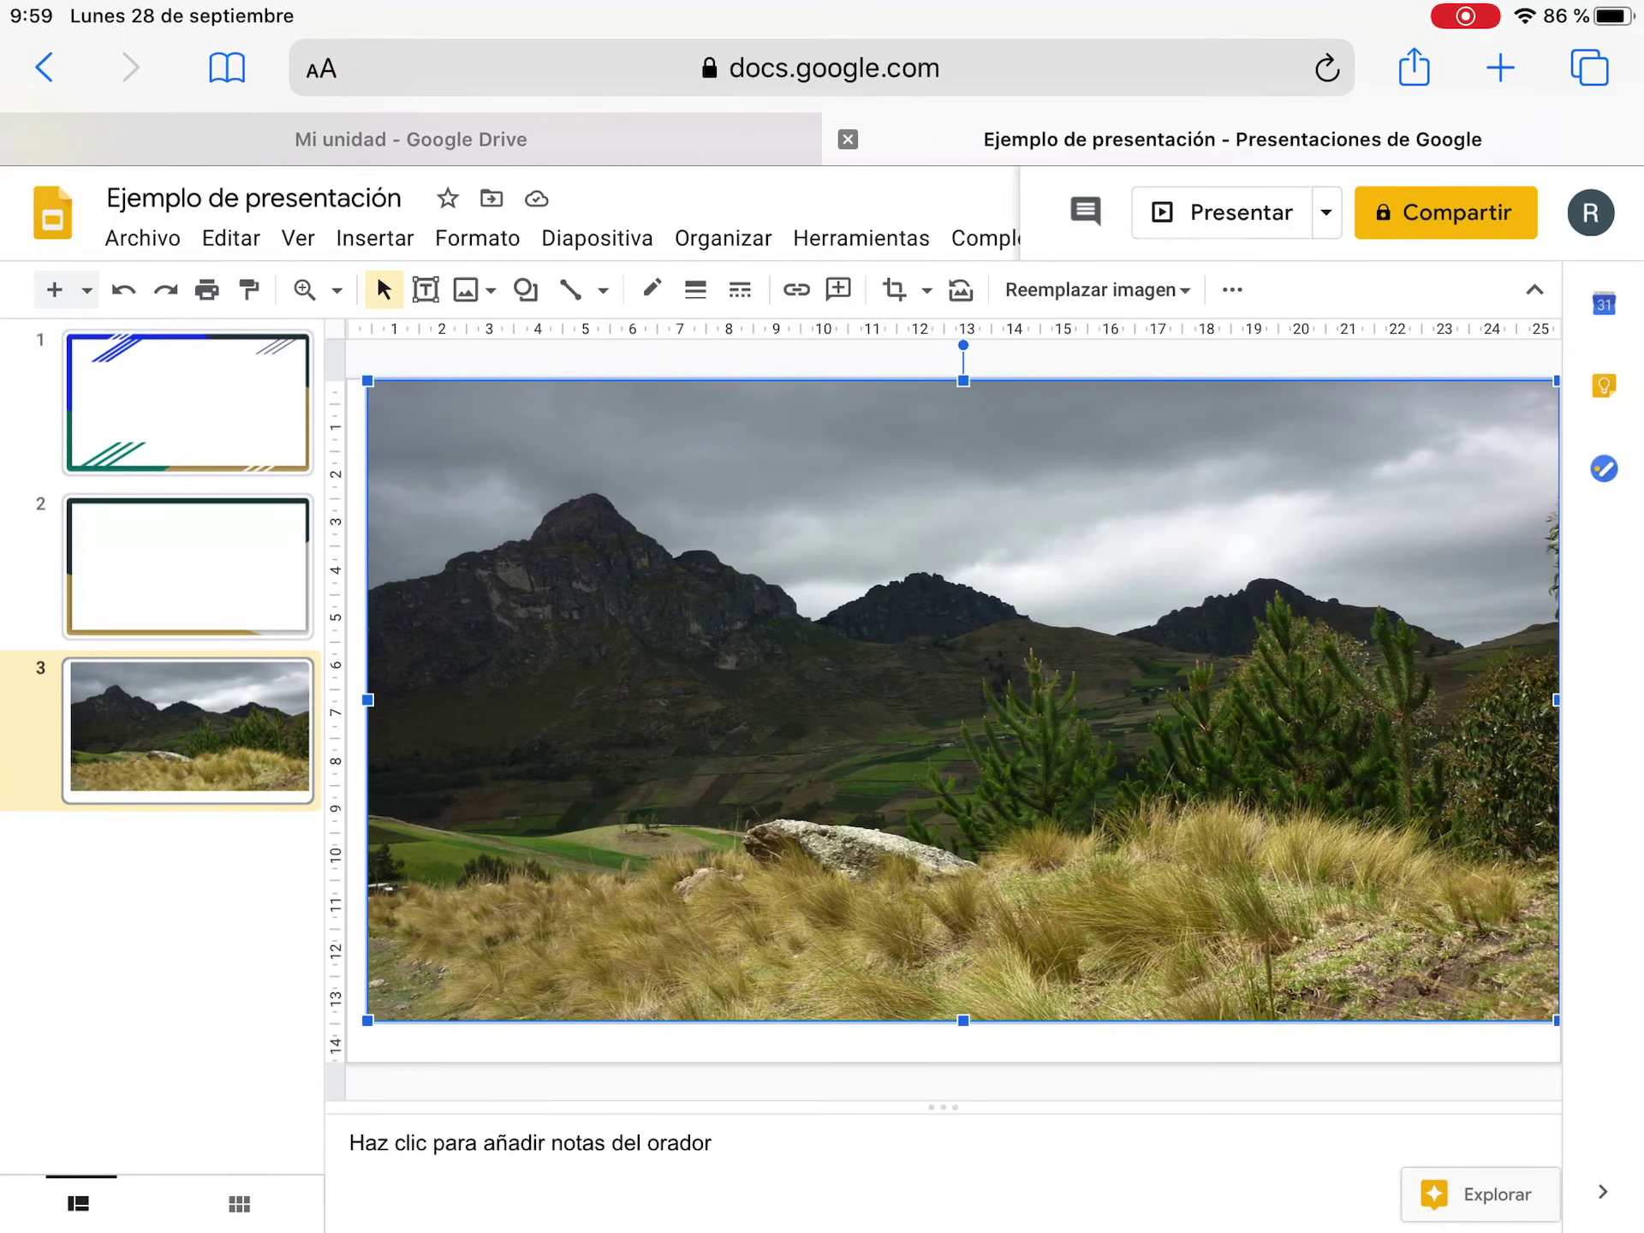
pyautogui.scroll(5, 74, 254)
pyautogui.scroll(-5, 823, 770)
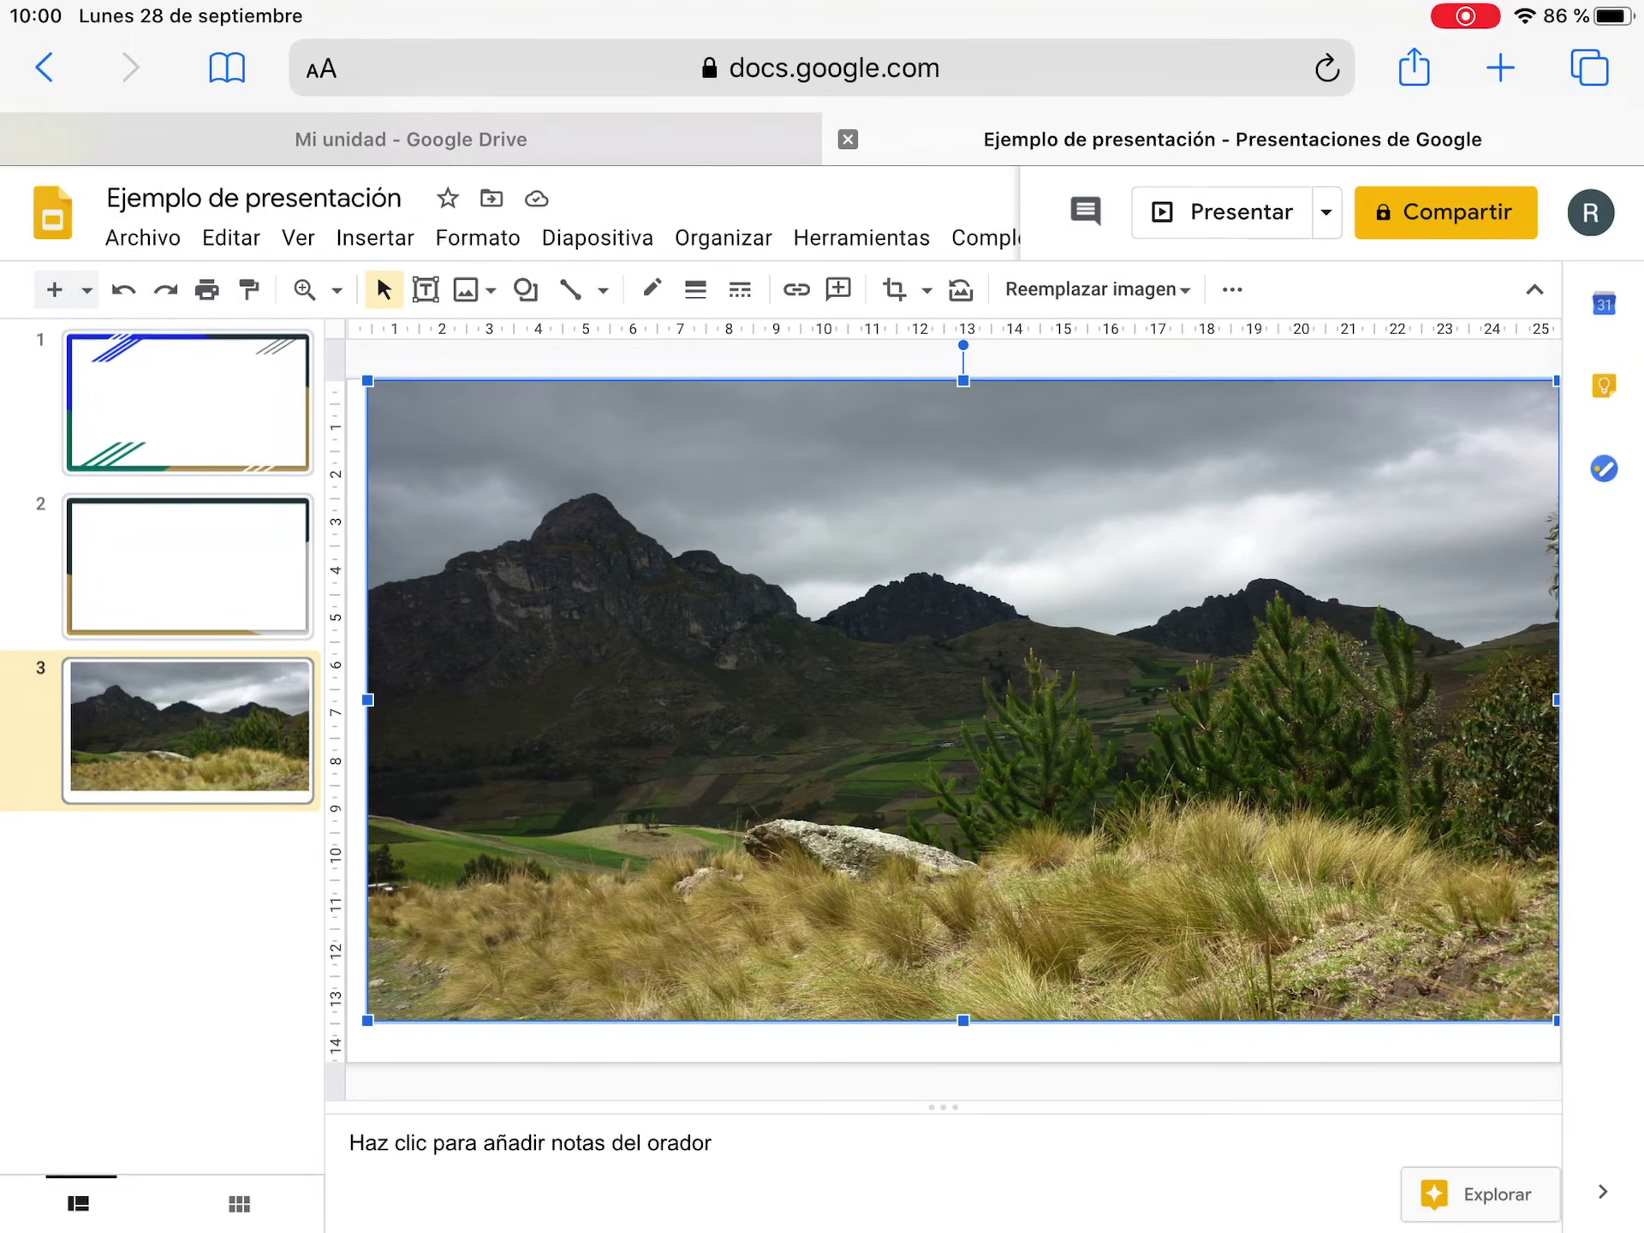
# Enter 'Ejemplo' as the title on slide 1.
pyautogui.click(189, 403)
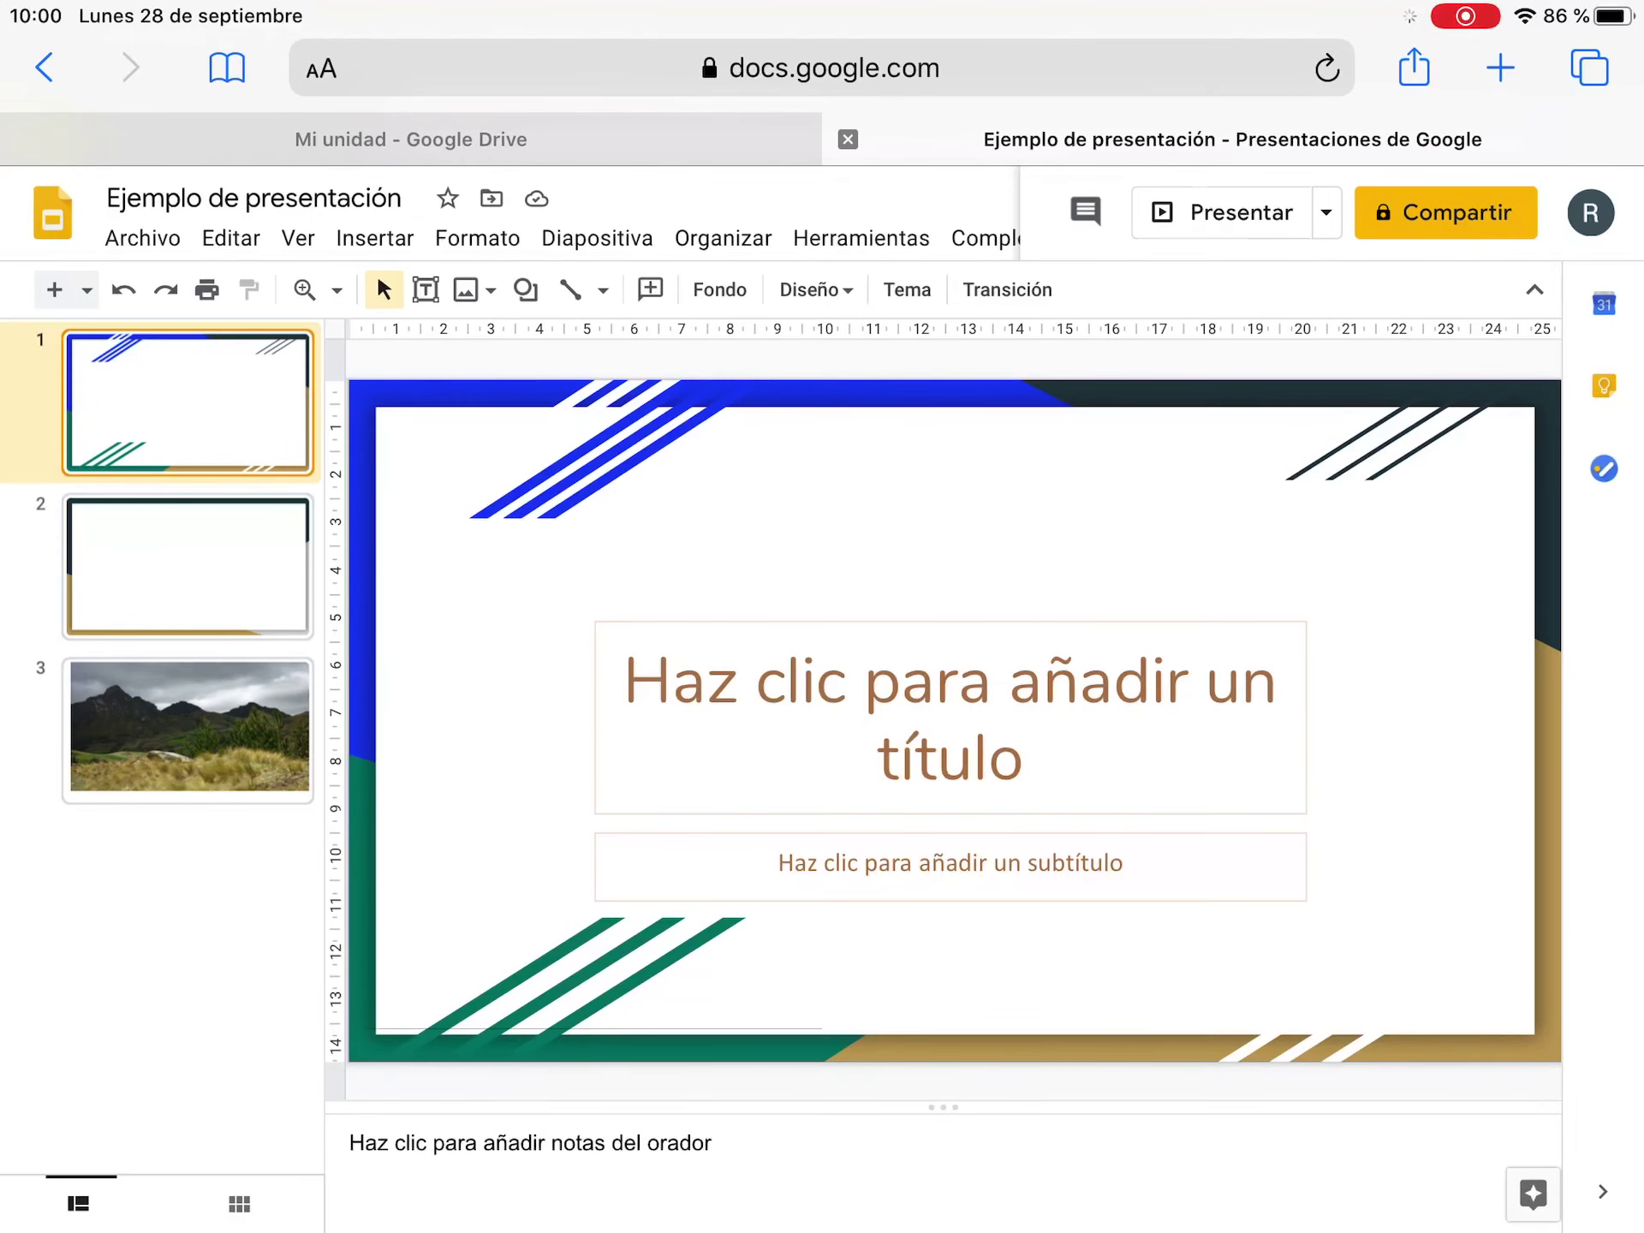
pyautogui.click(951, 716)
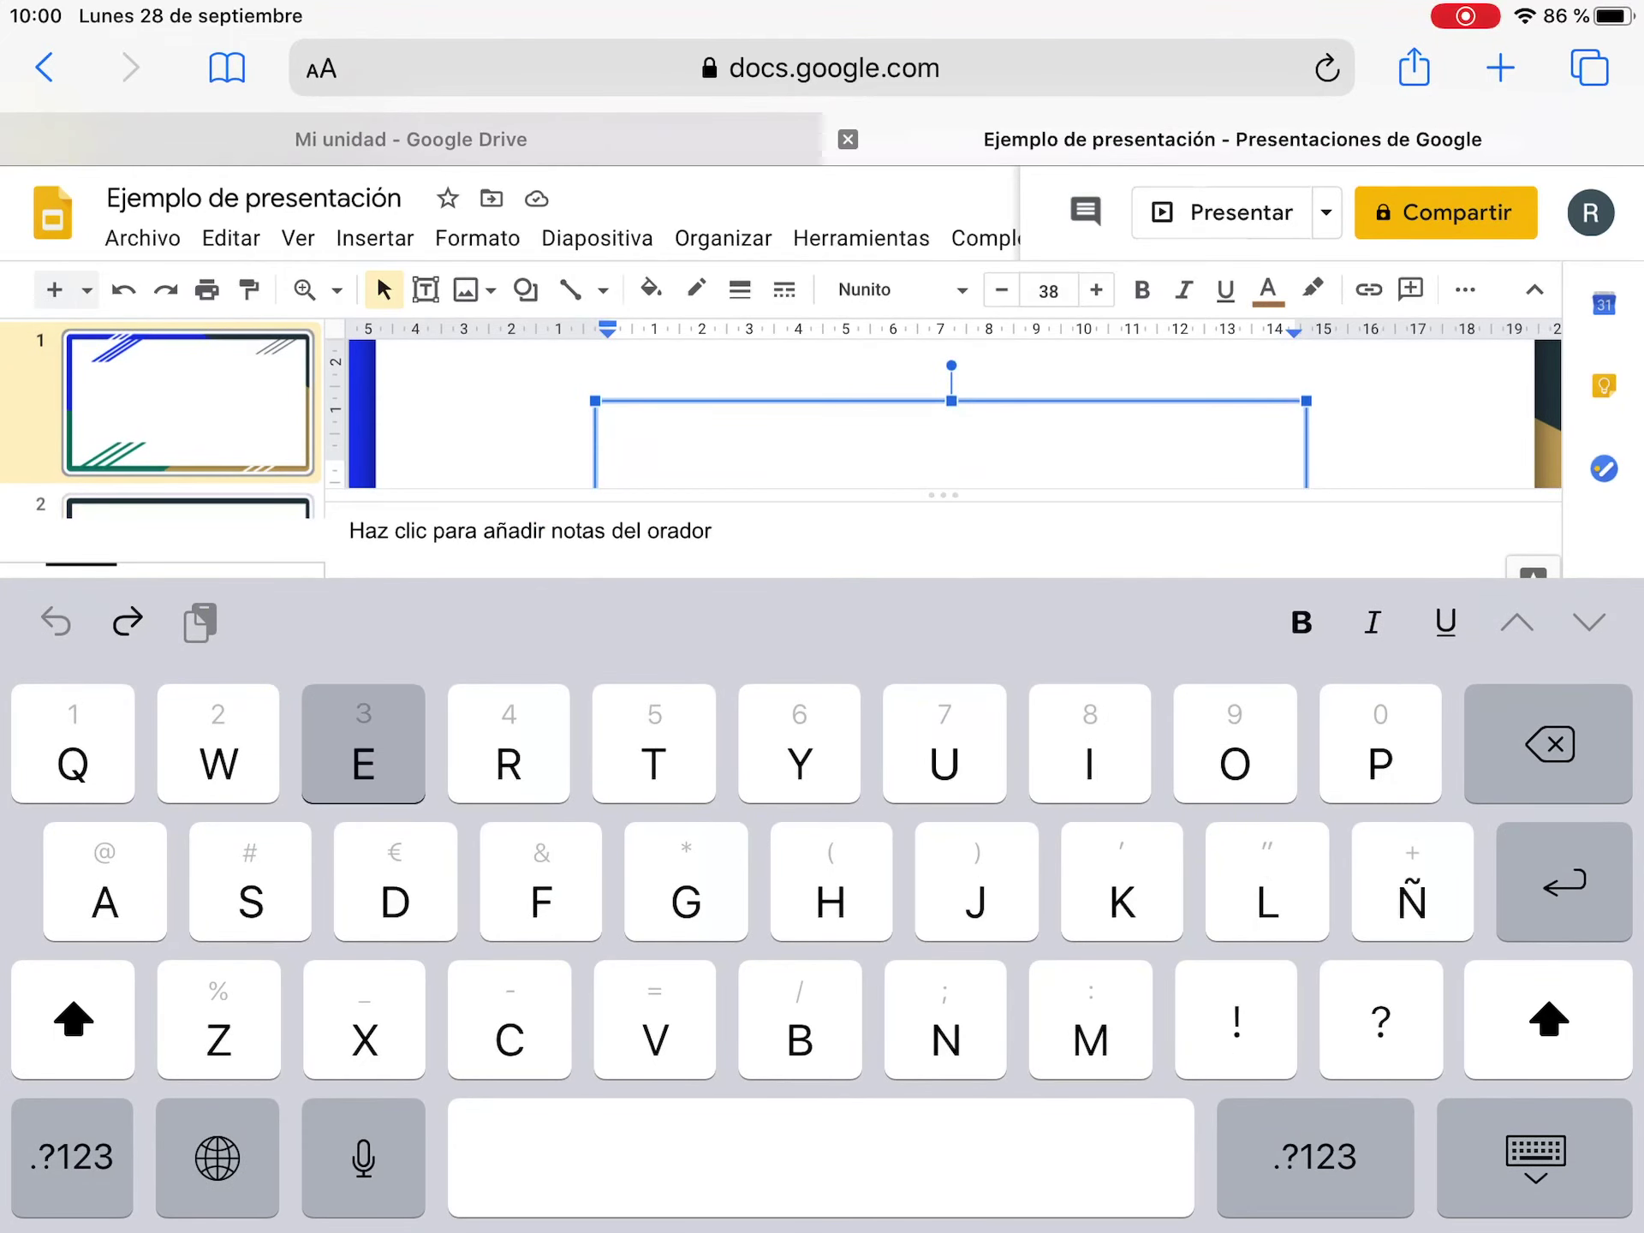
pyautogui.write('Ejemplo')
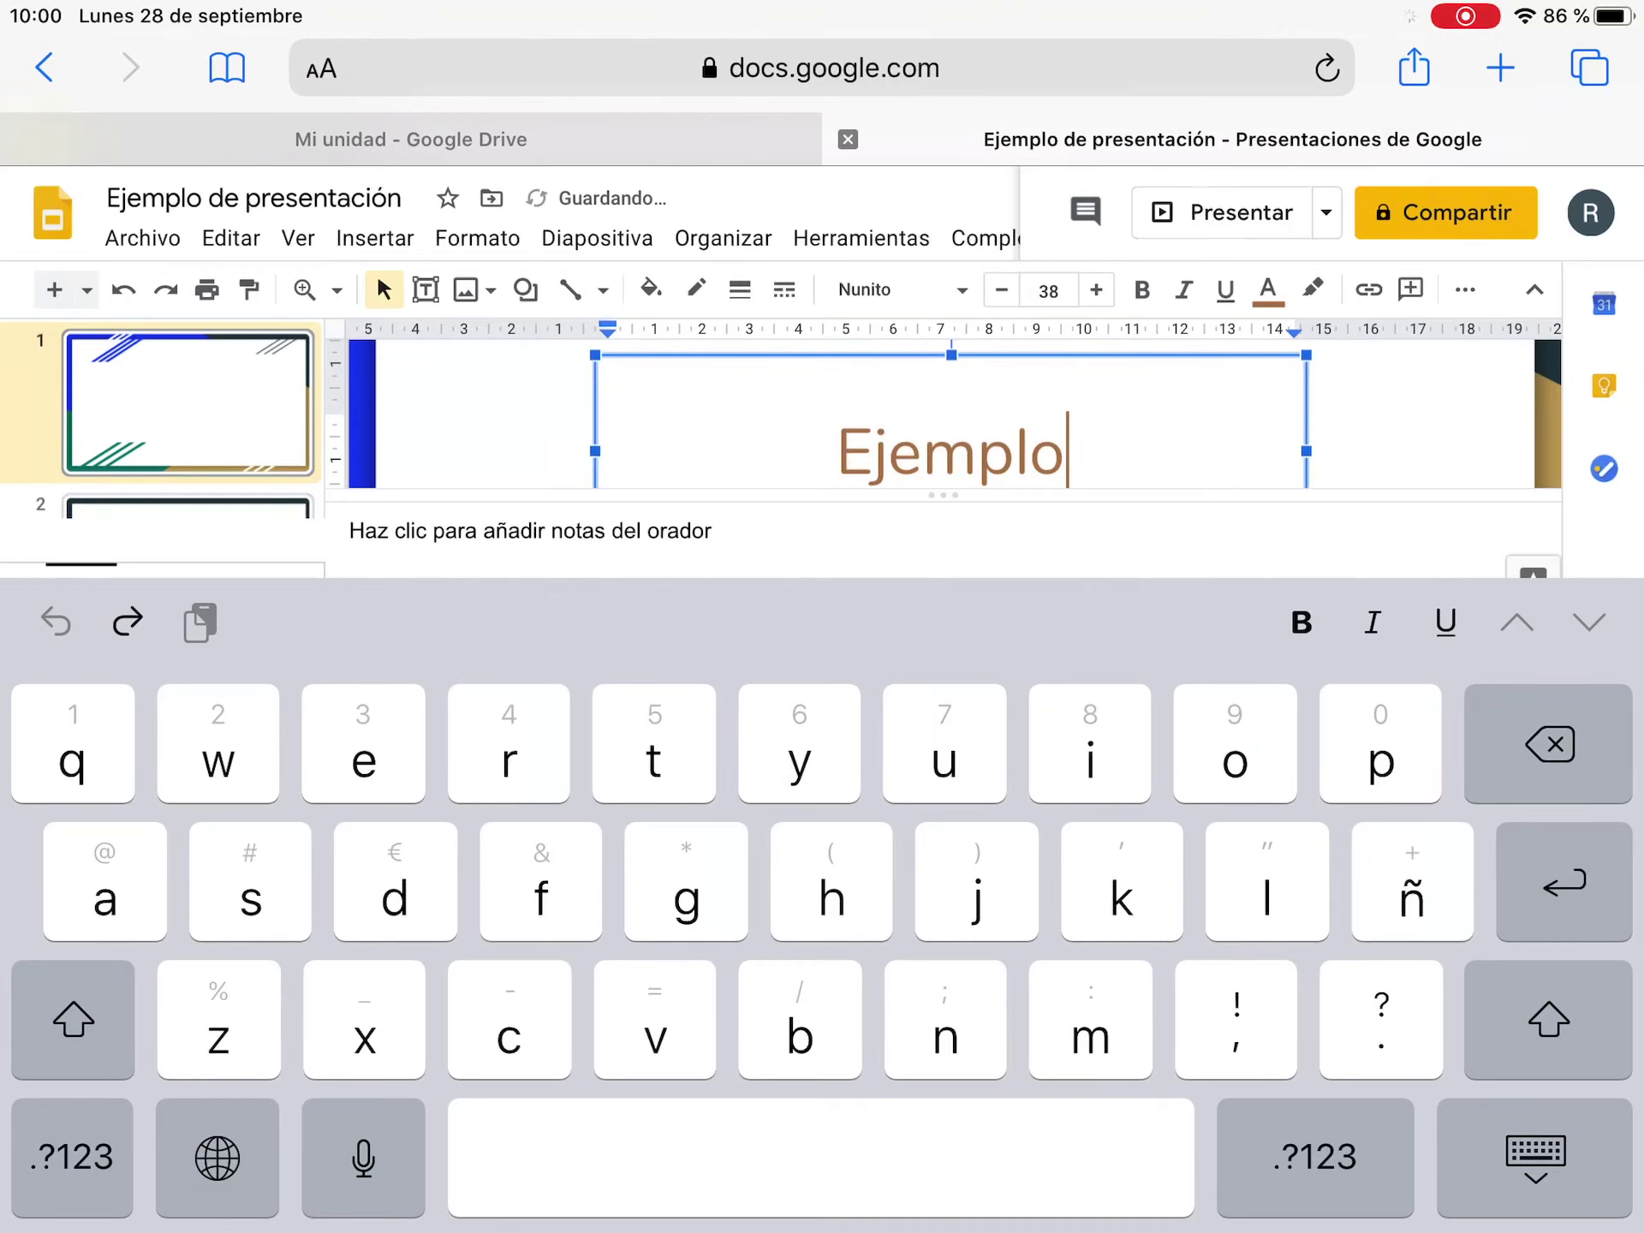
pyautogui.click(1535, 1158)
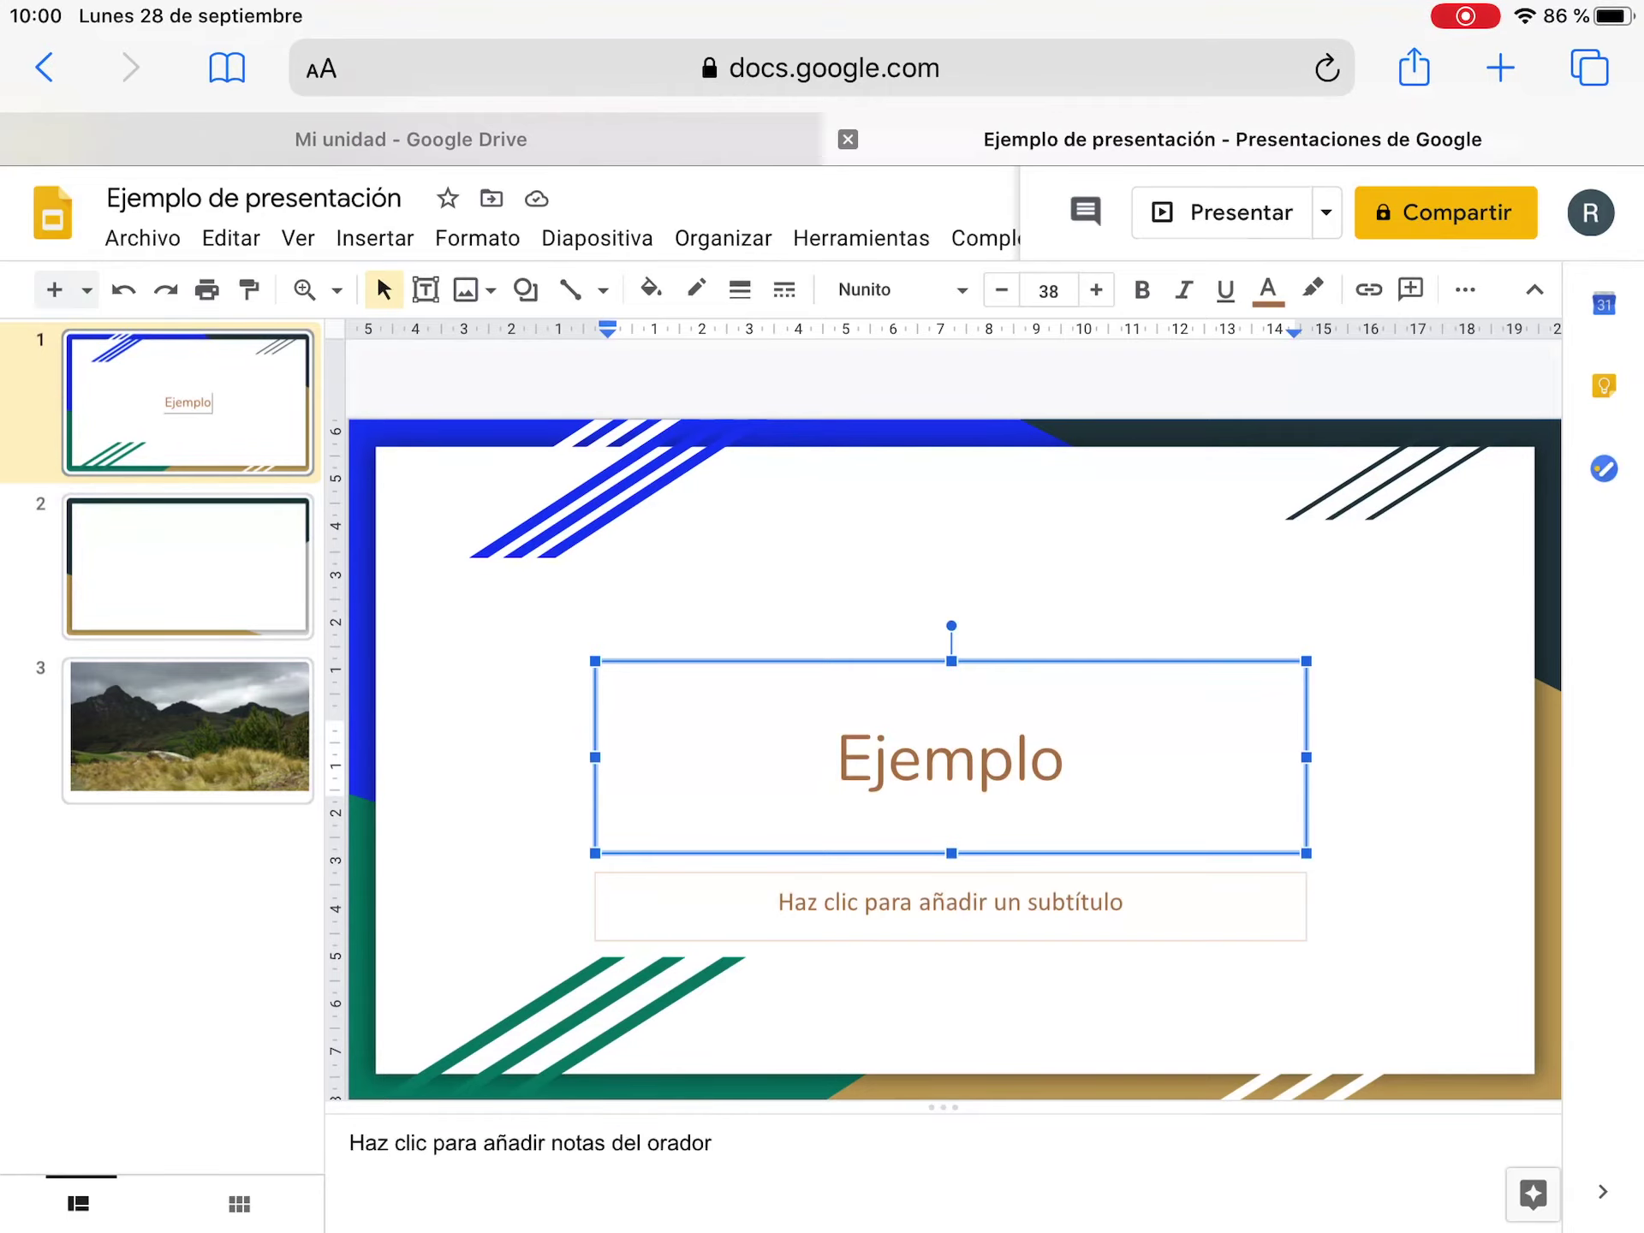
# Close the sharing settings without changes and view slide 1 titled 'Ejemplo' again.
pyautogui.click(1064, 761)
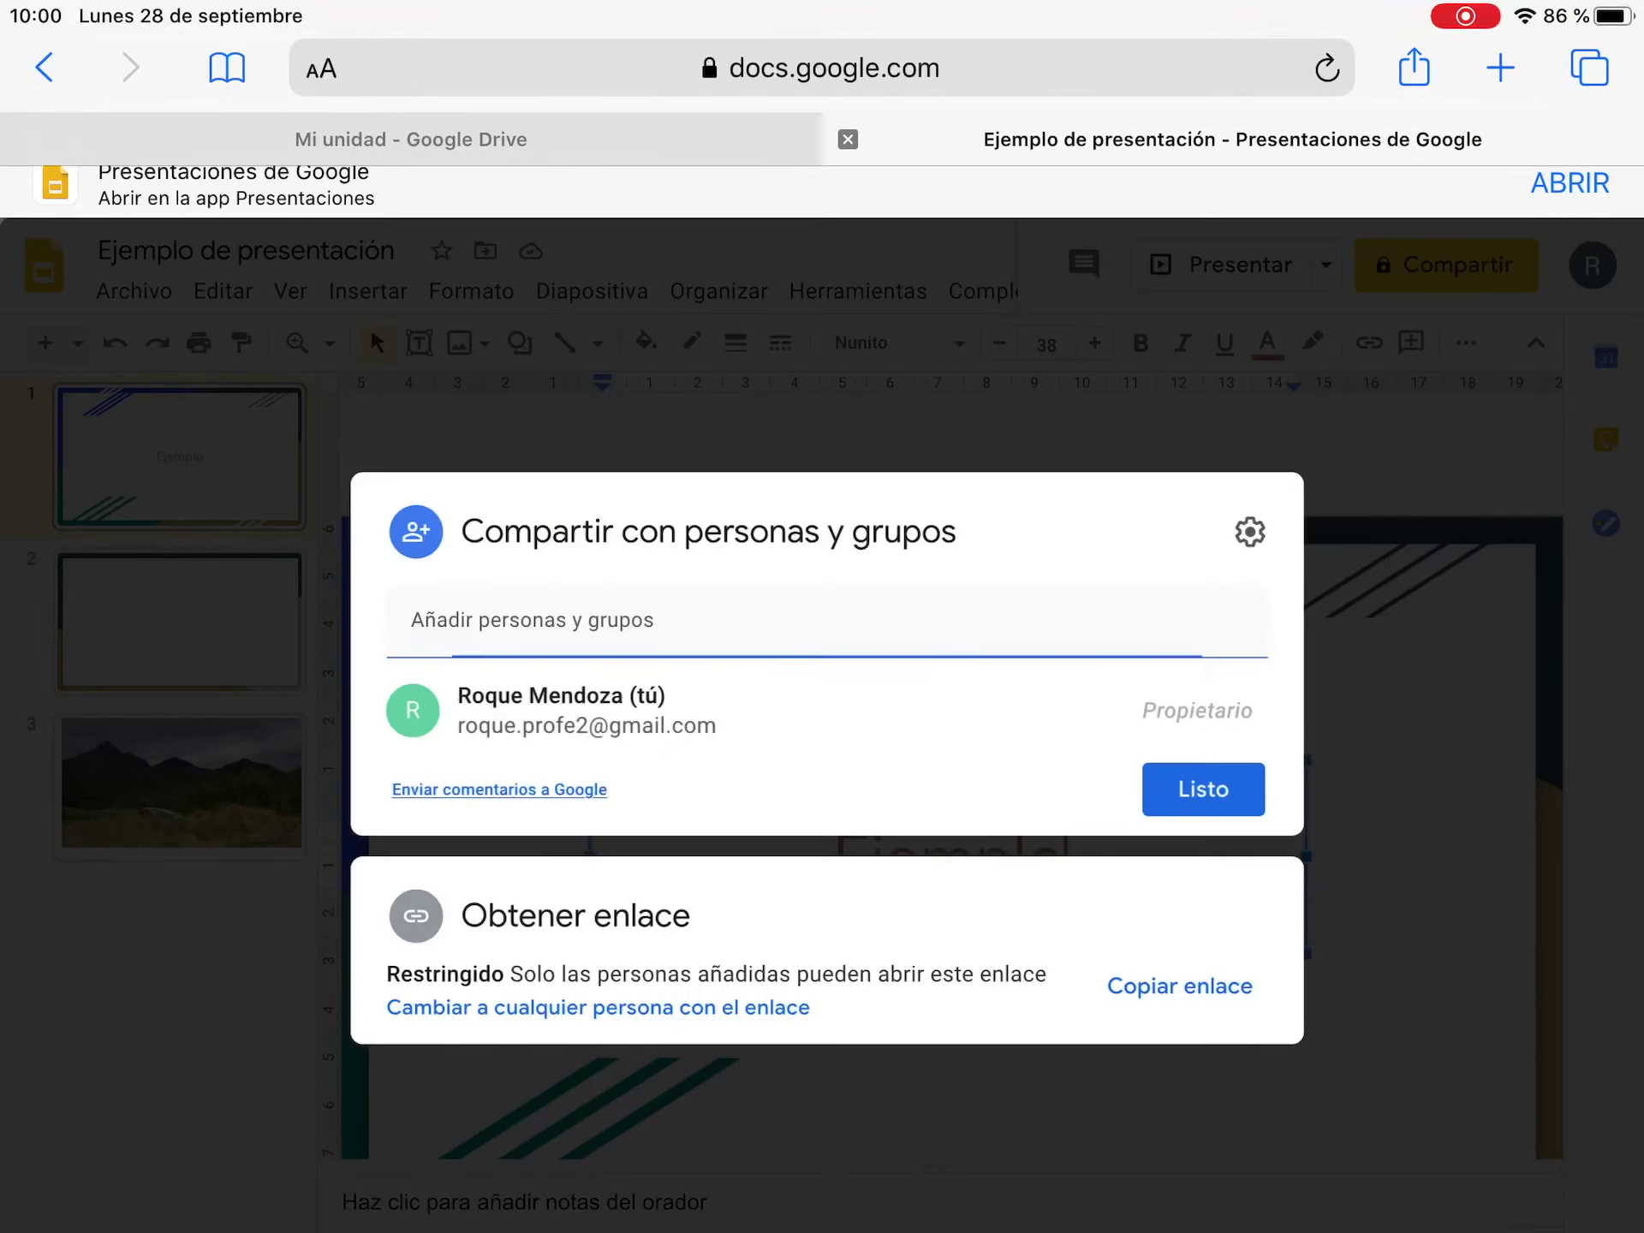
pyautogui.click(1203, 789)
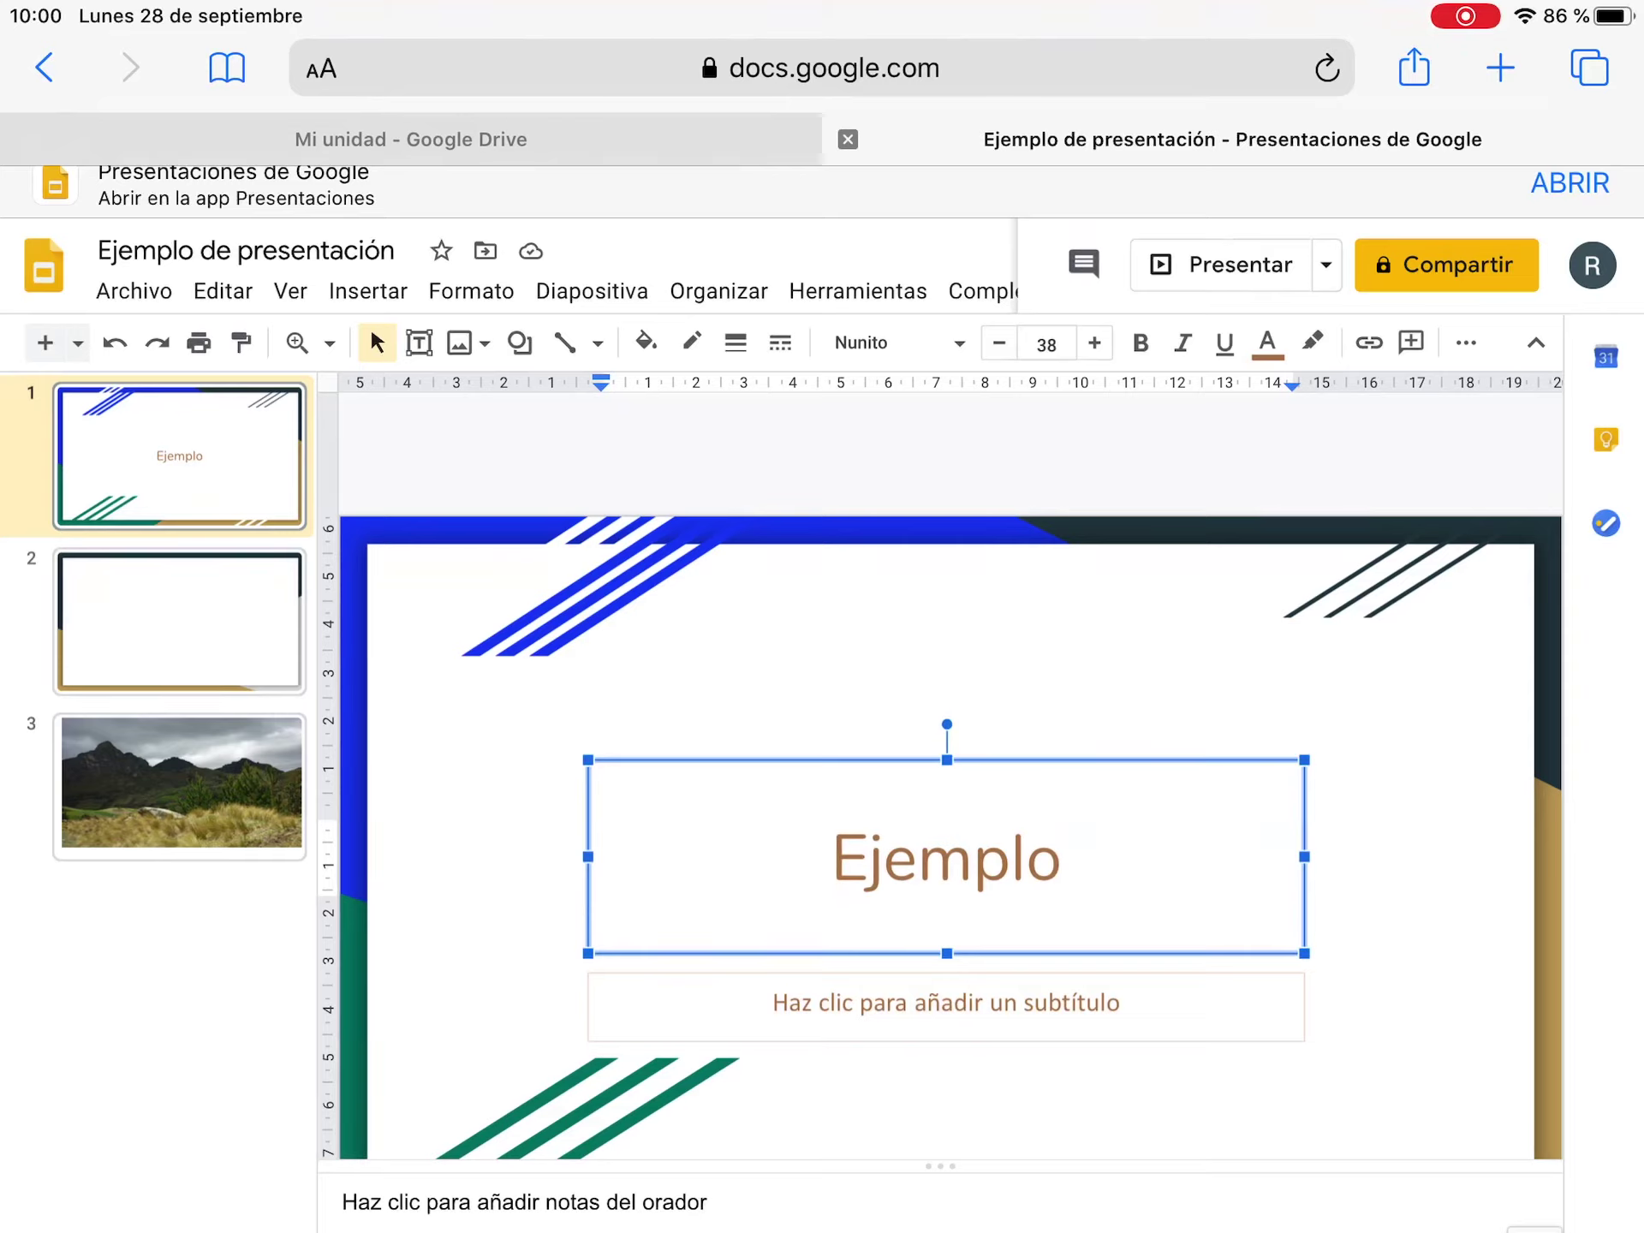
pyautogui.scroll(3, 942, 770)
pyautogui.scroll(-1, 891, 857)
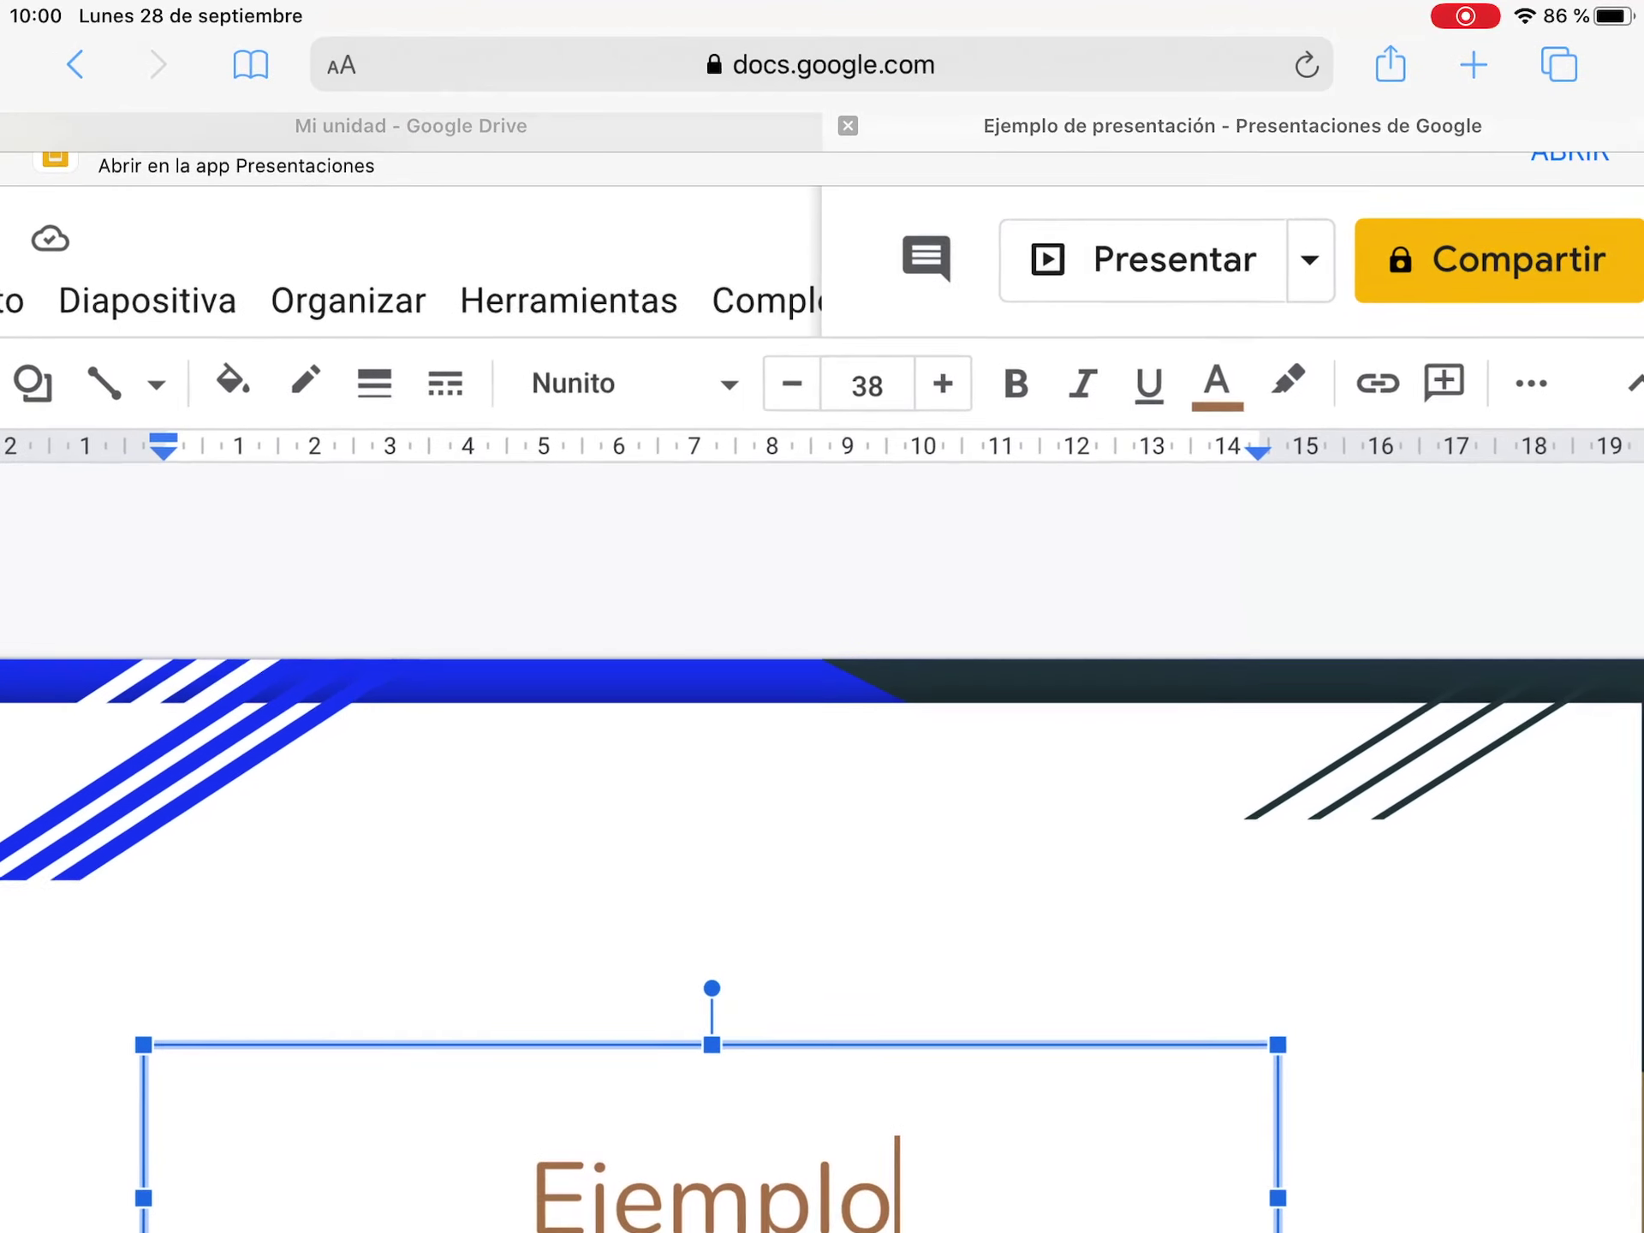
pyautogui.scroll(-1, 891, 856)
pyautogui.scroll(-1, 891, 857)
pyautogui.scroll(-1, 890, 856)
pyautogui.scroll(-1, 891, 857)
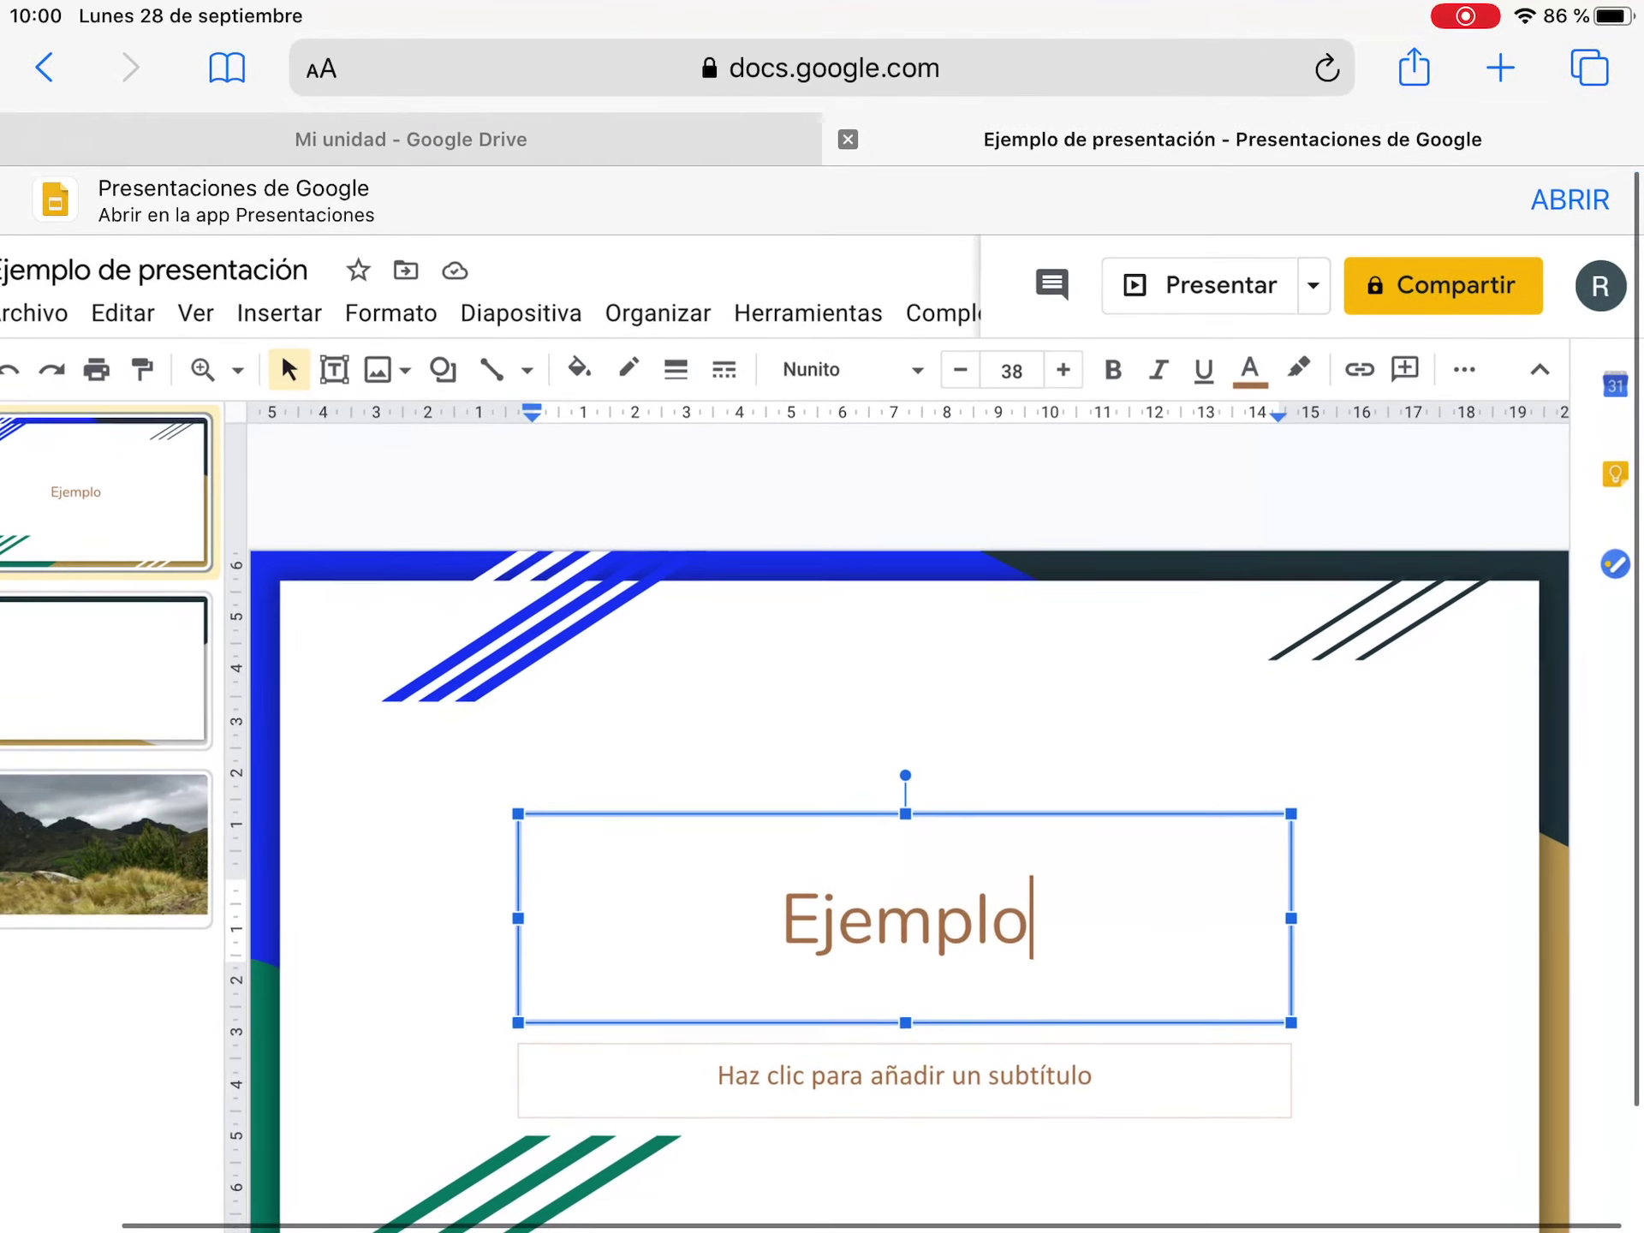
# Present the deck from slide 1, moving through all three slides and back, then exit.
pyautogui.hotkey('ctrl', 'F5')
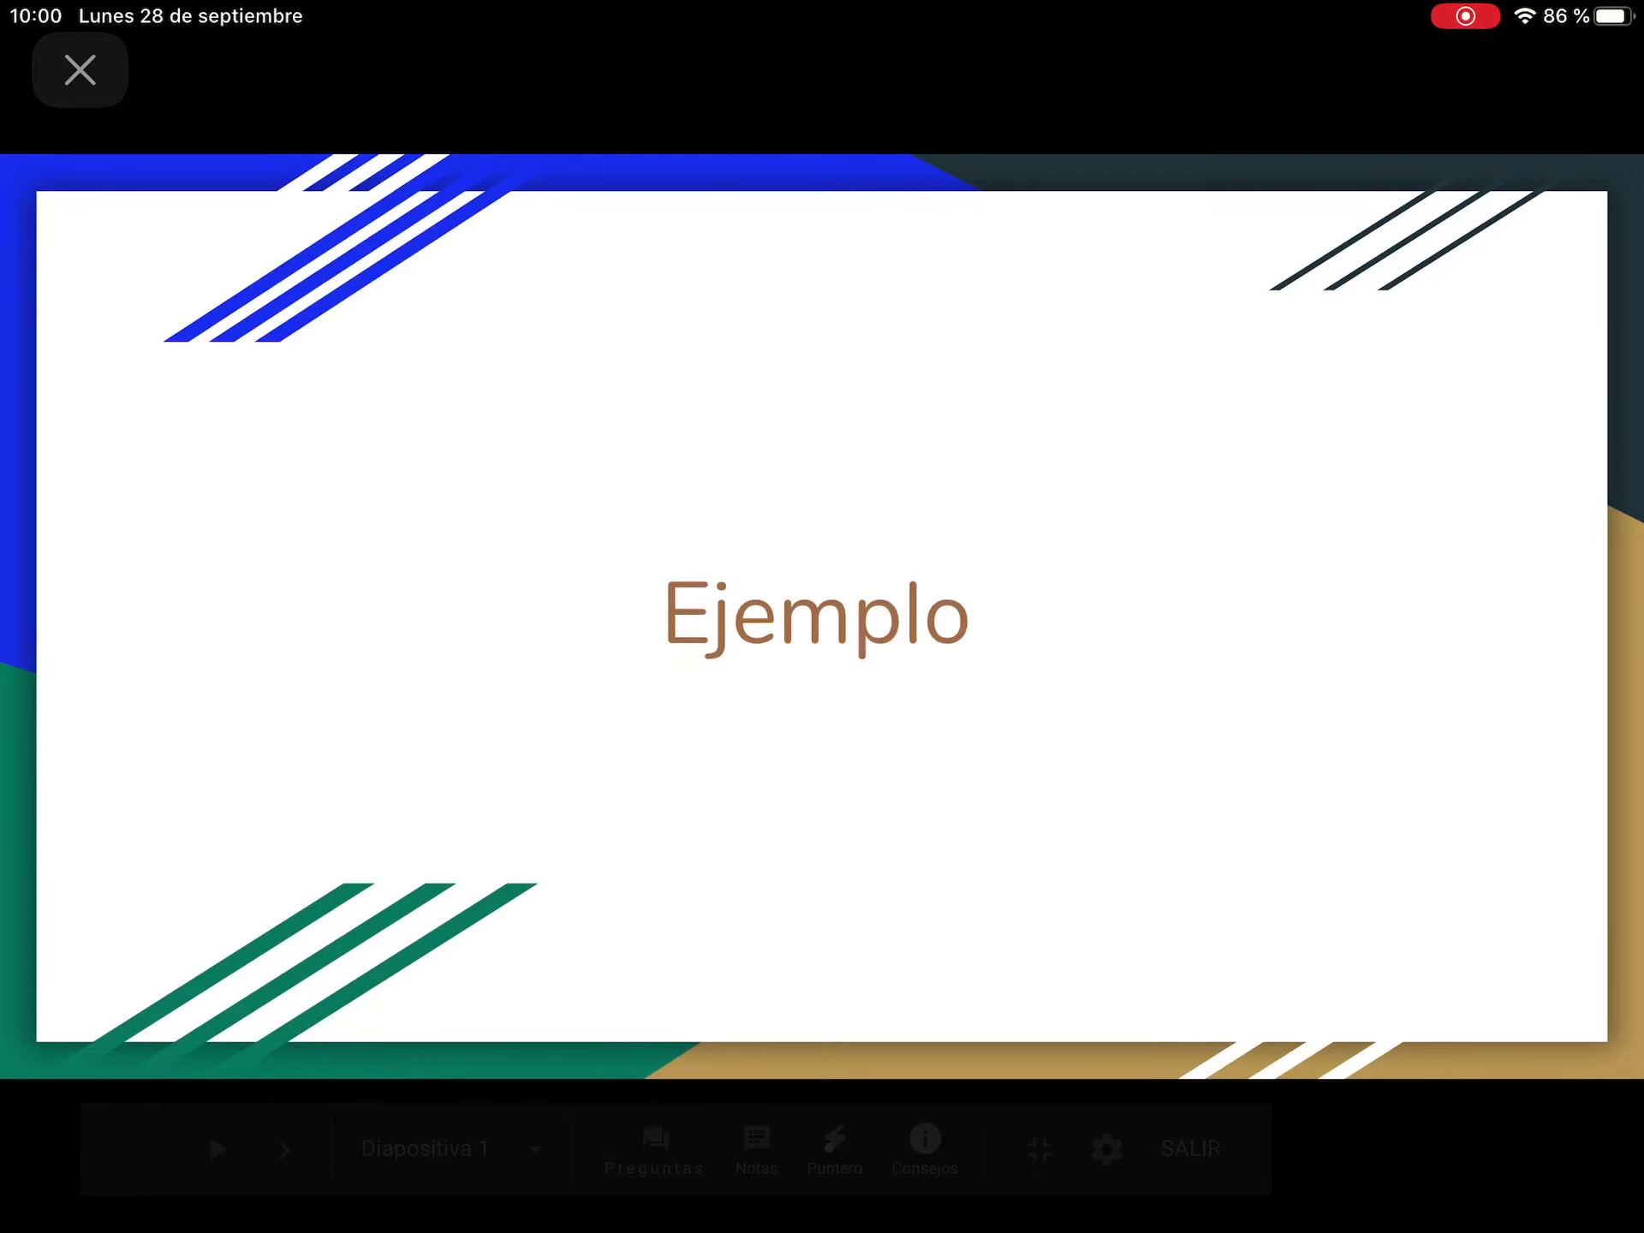
pyautogui.click(925, 1147)
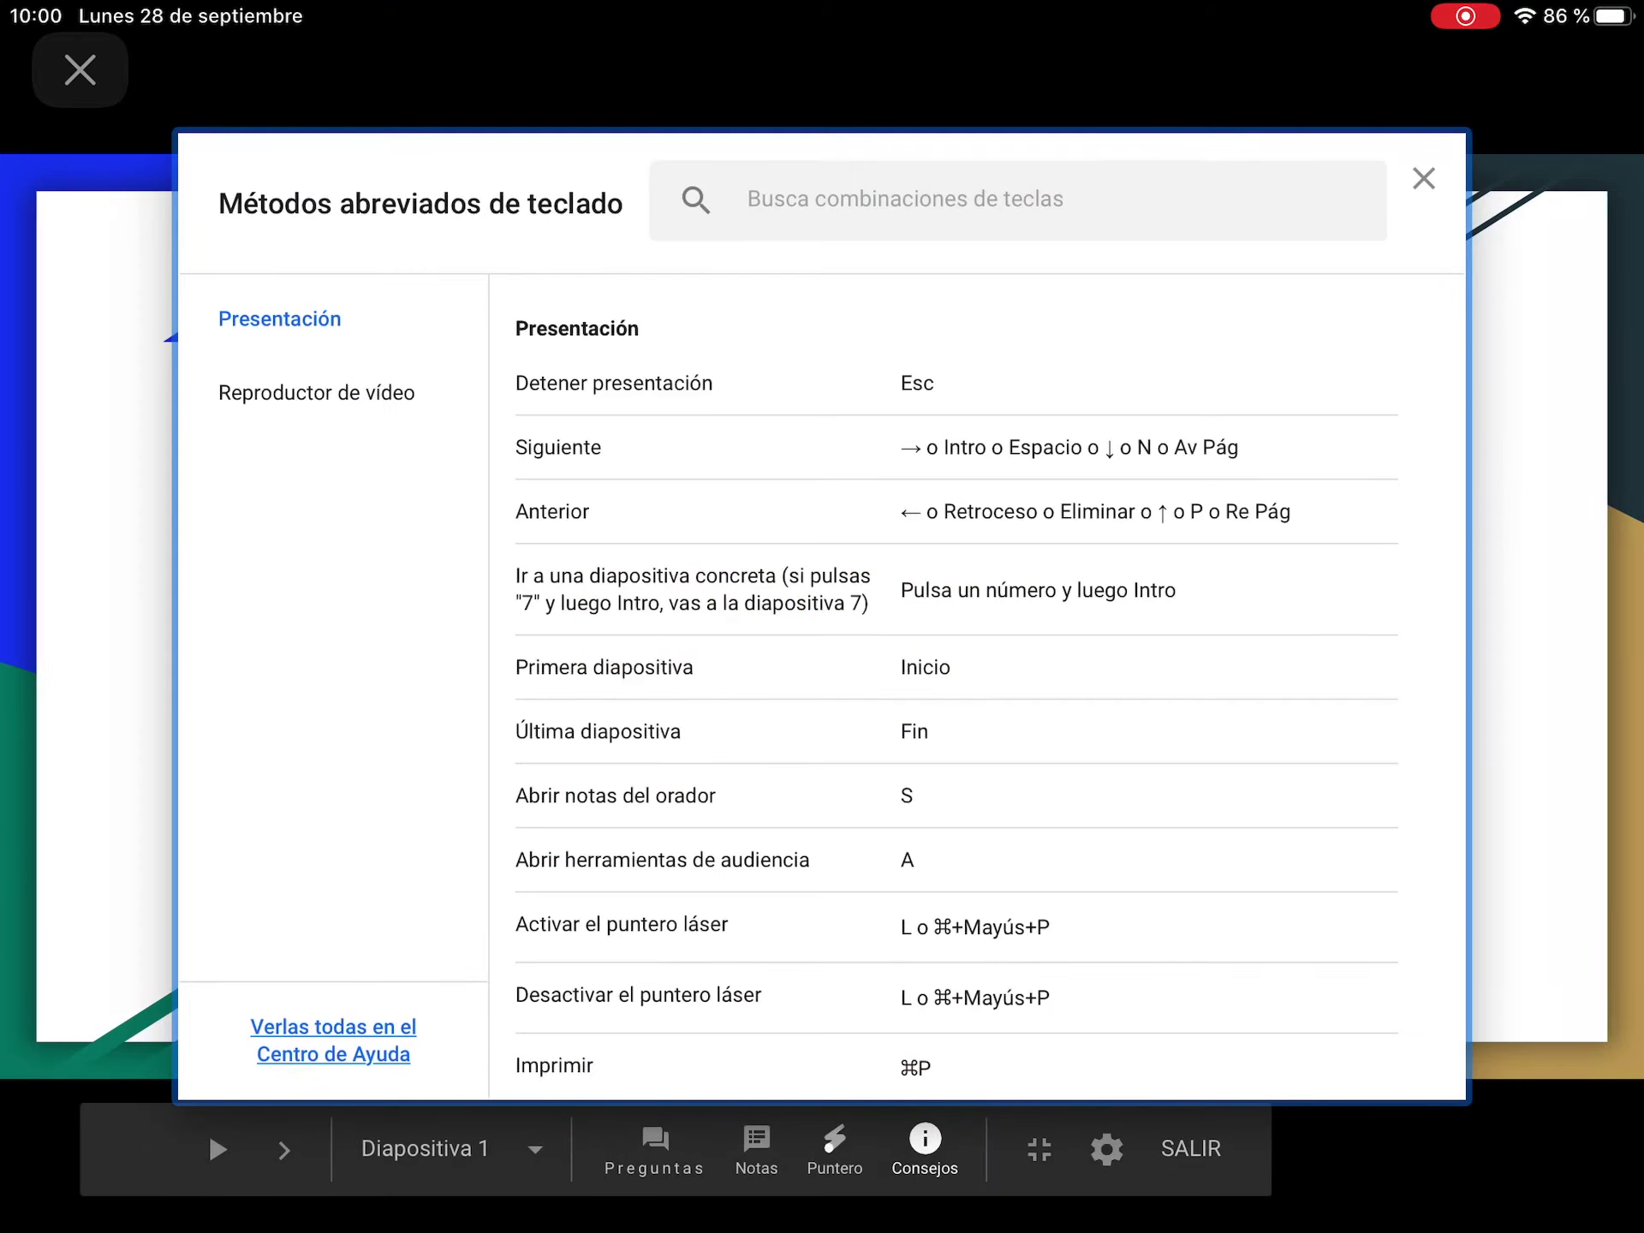
pyautogui.press('Right')
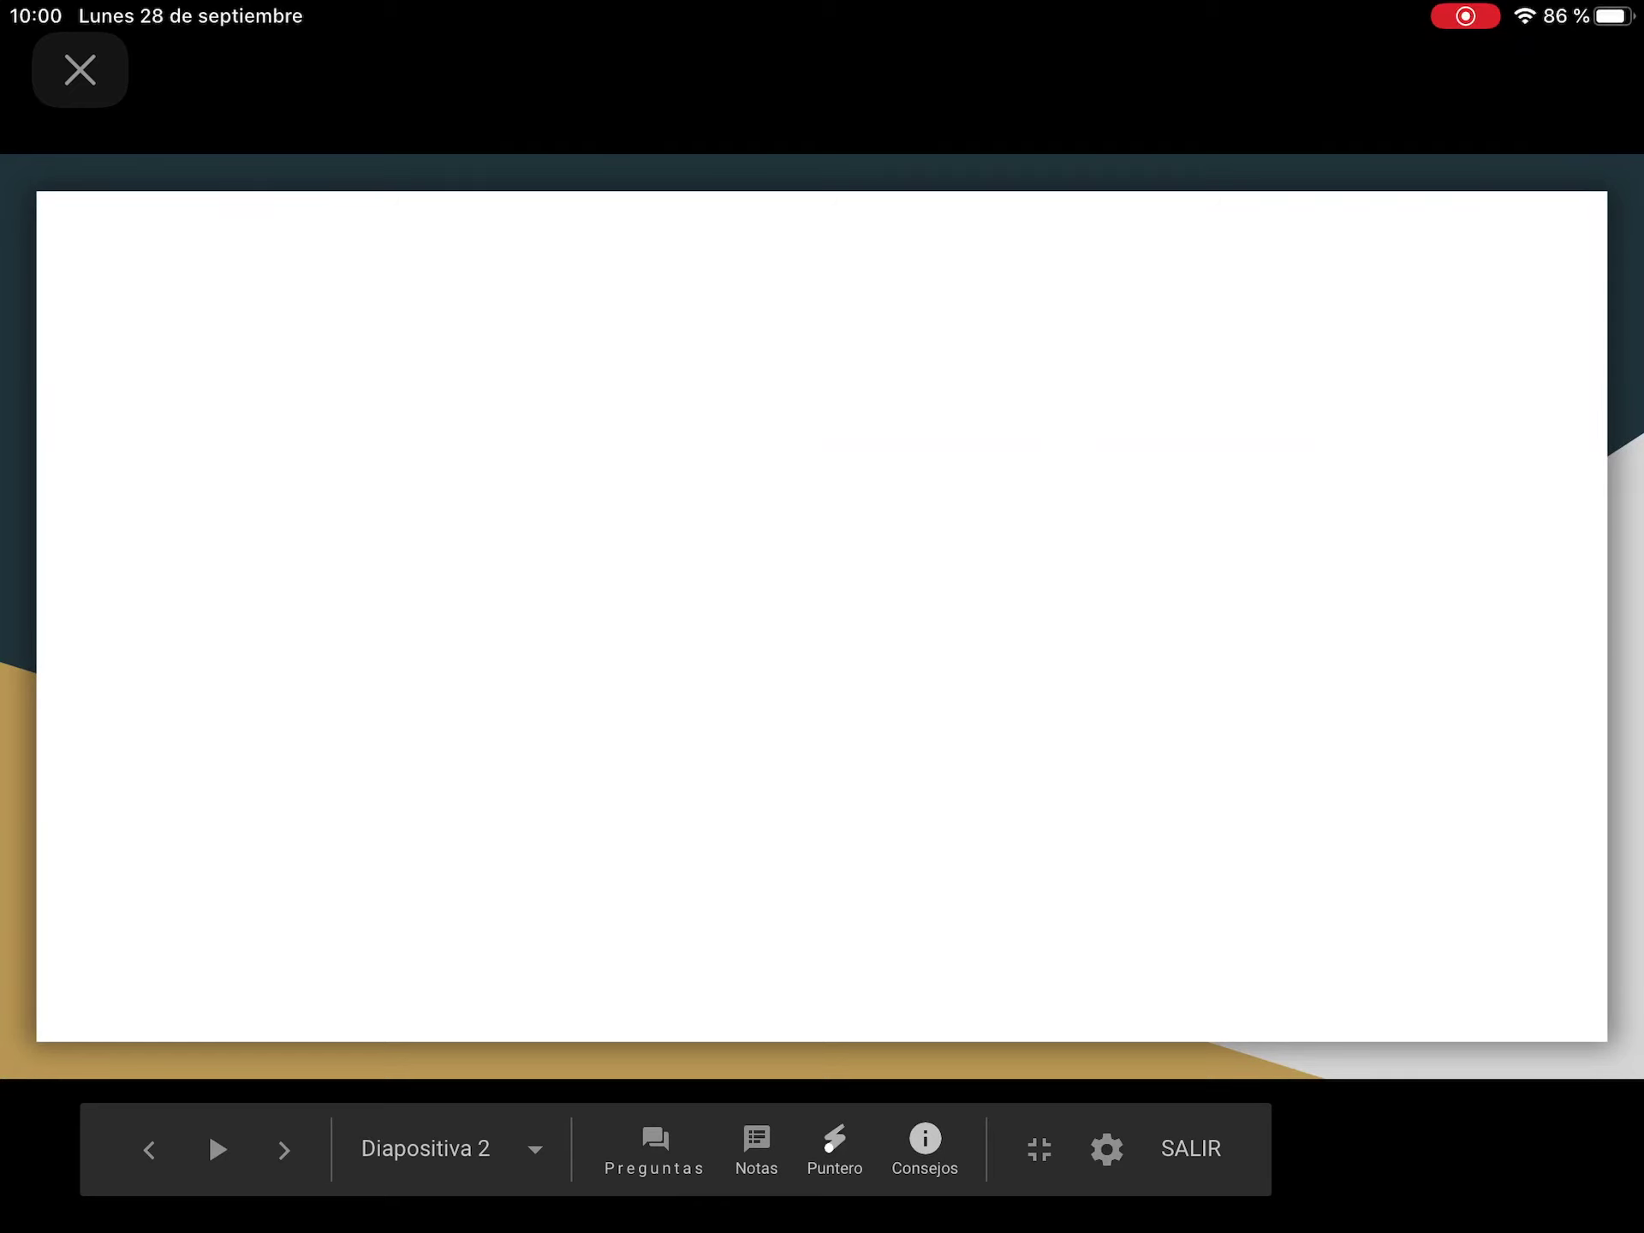
pyautogui.press('Right')
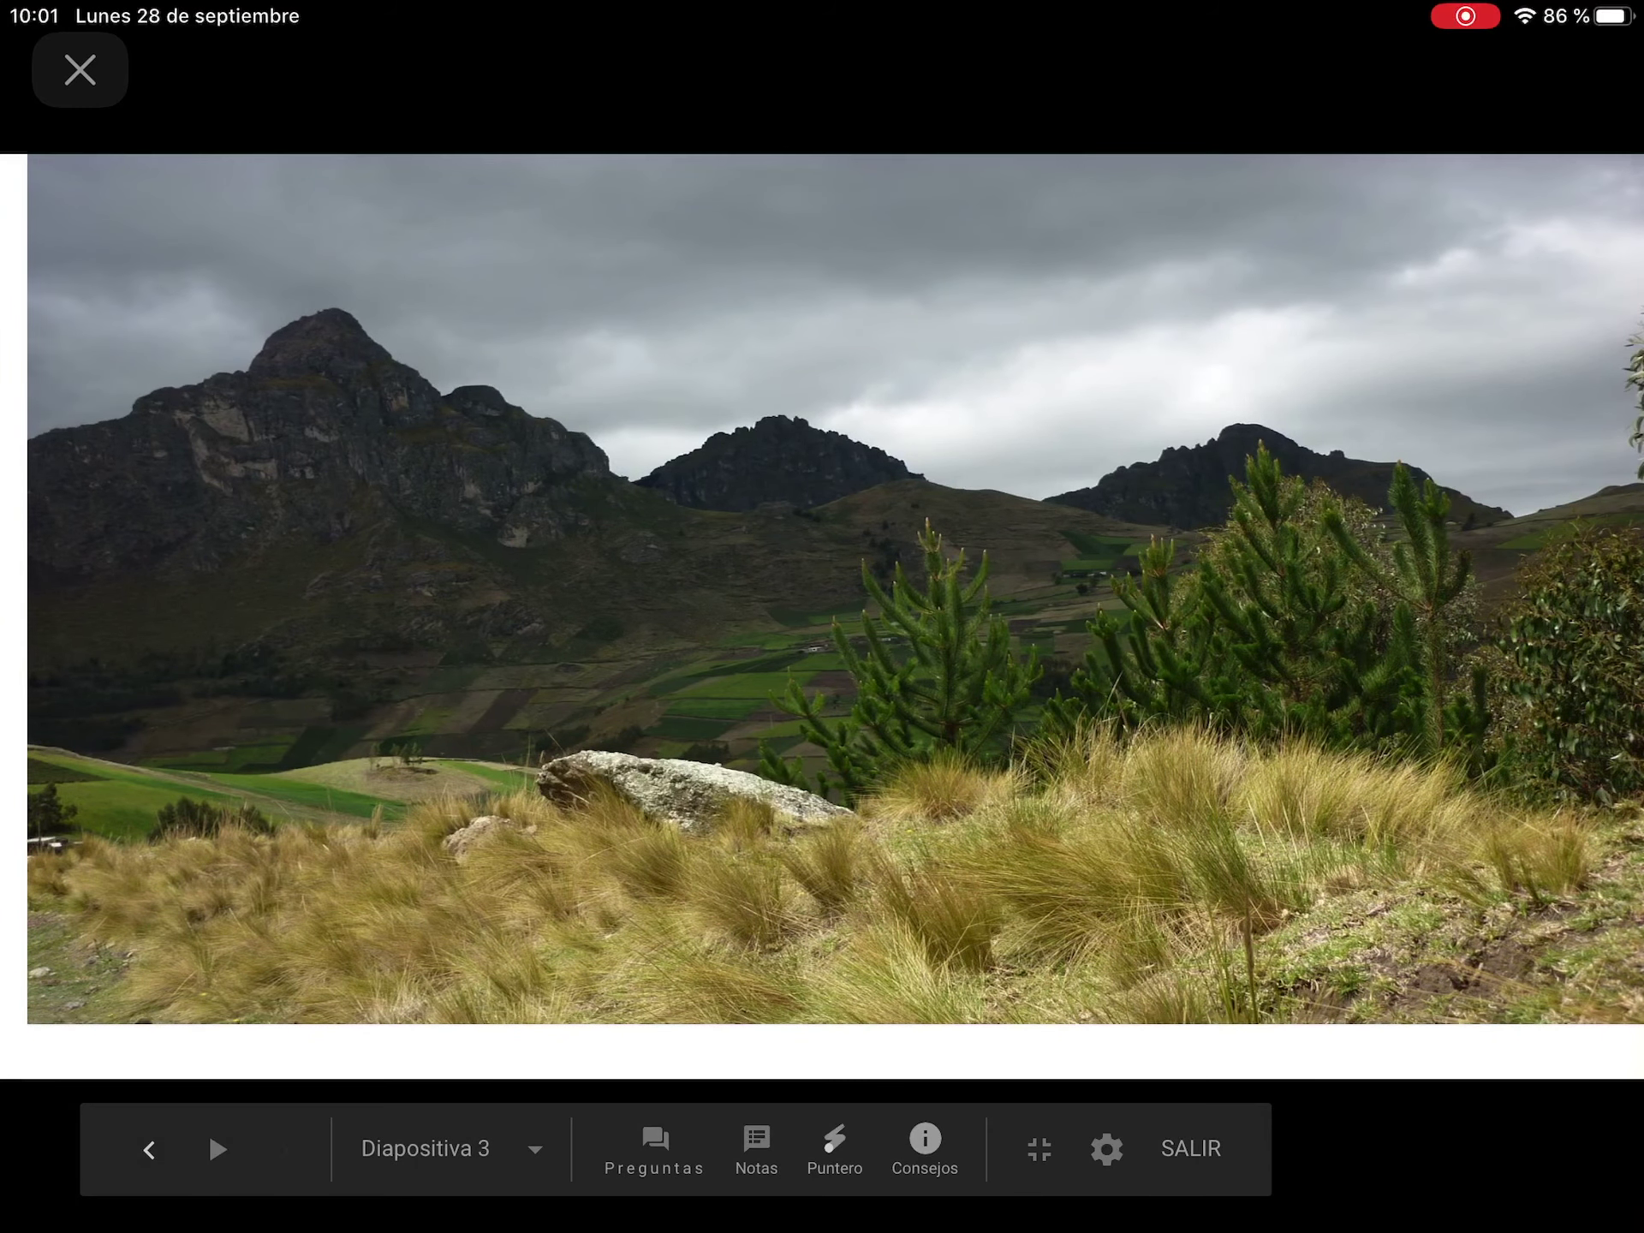
pyautogui.press('Left')
pyautogui.press('Left')
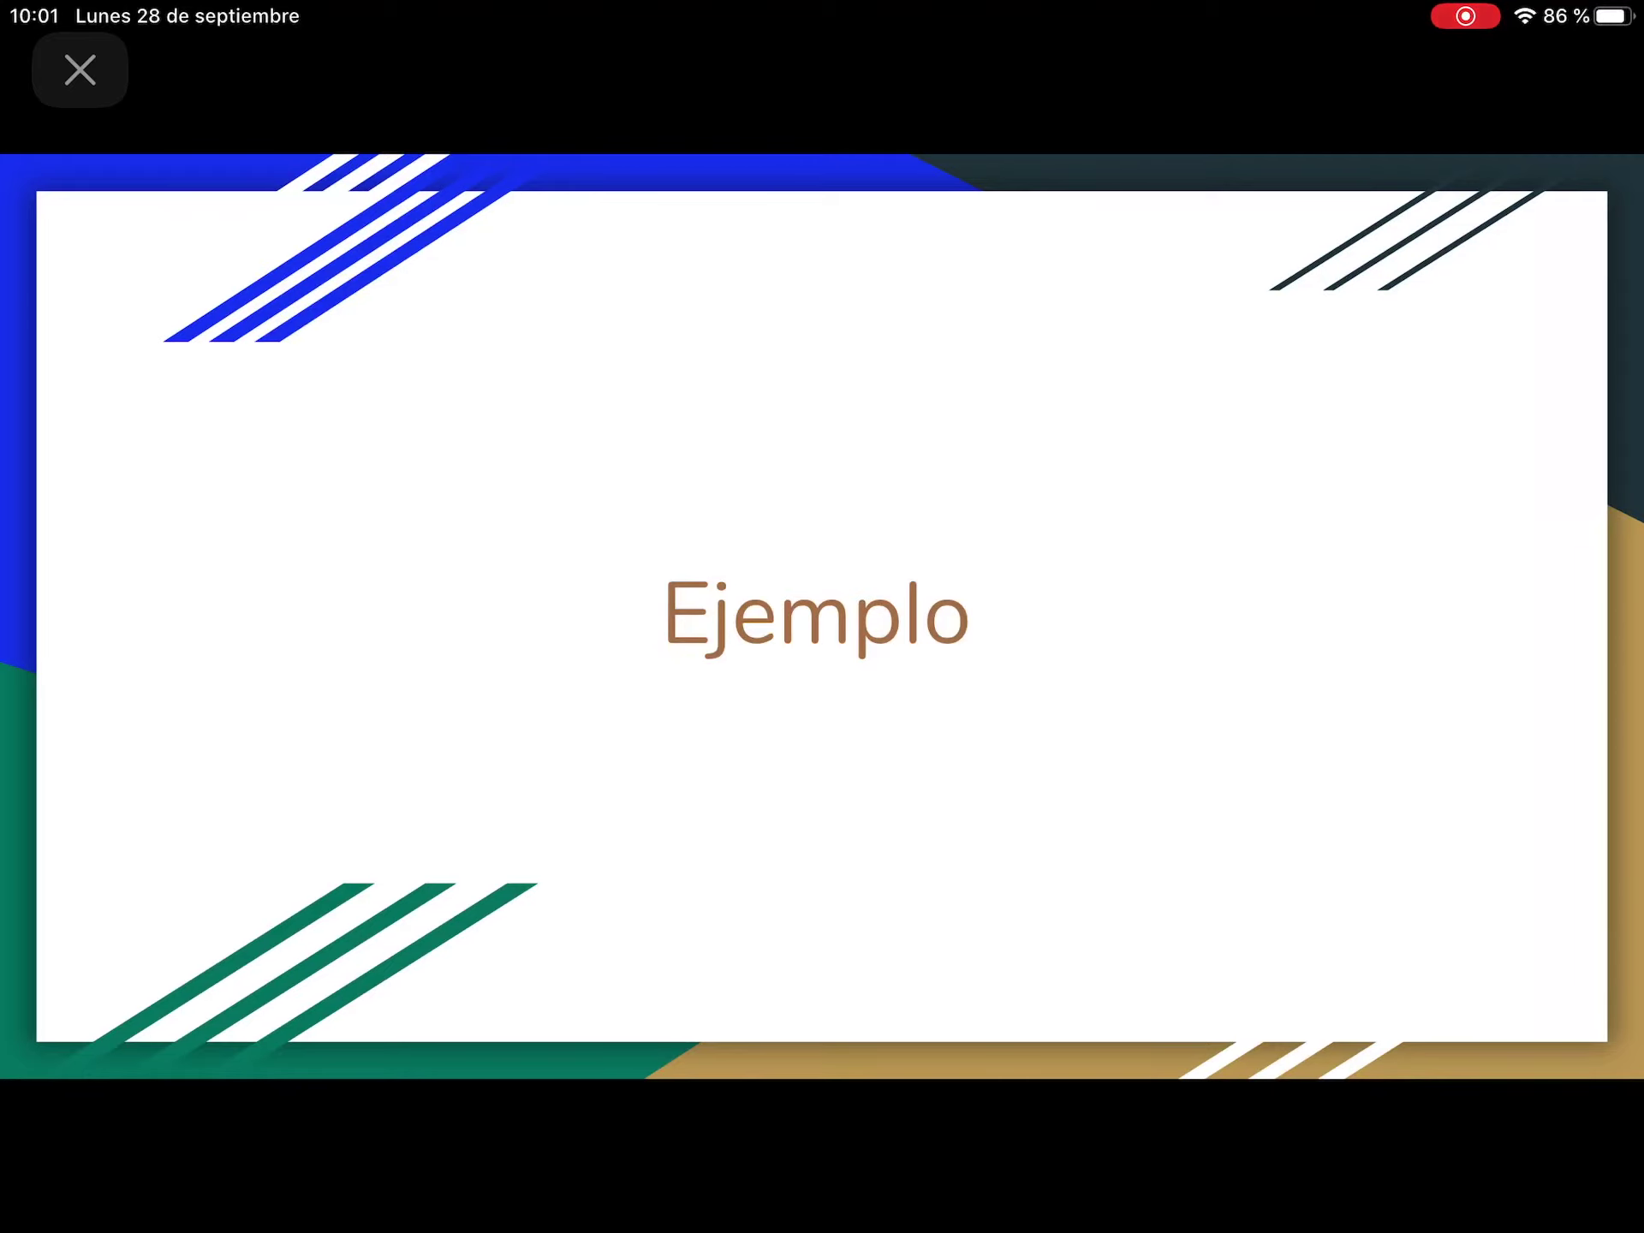
pyautogui.press('Right')
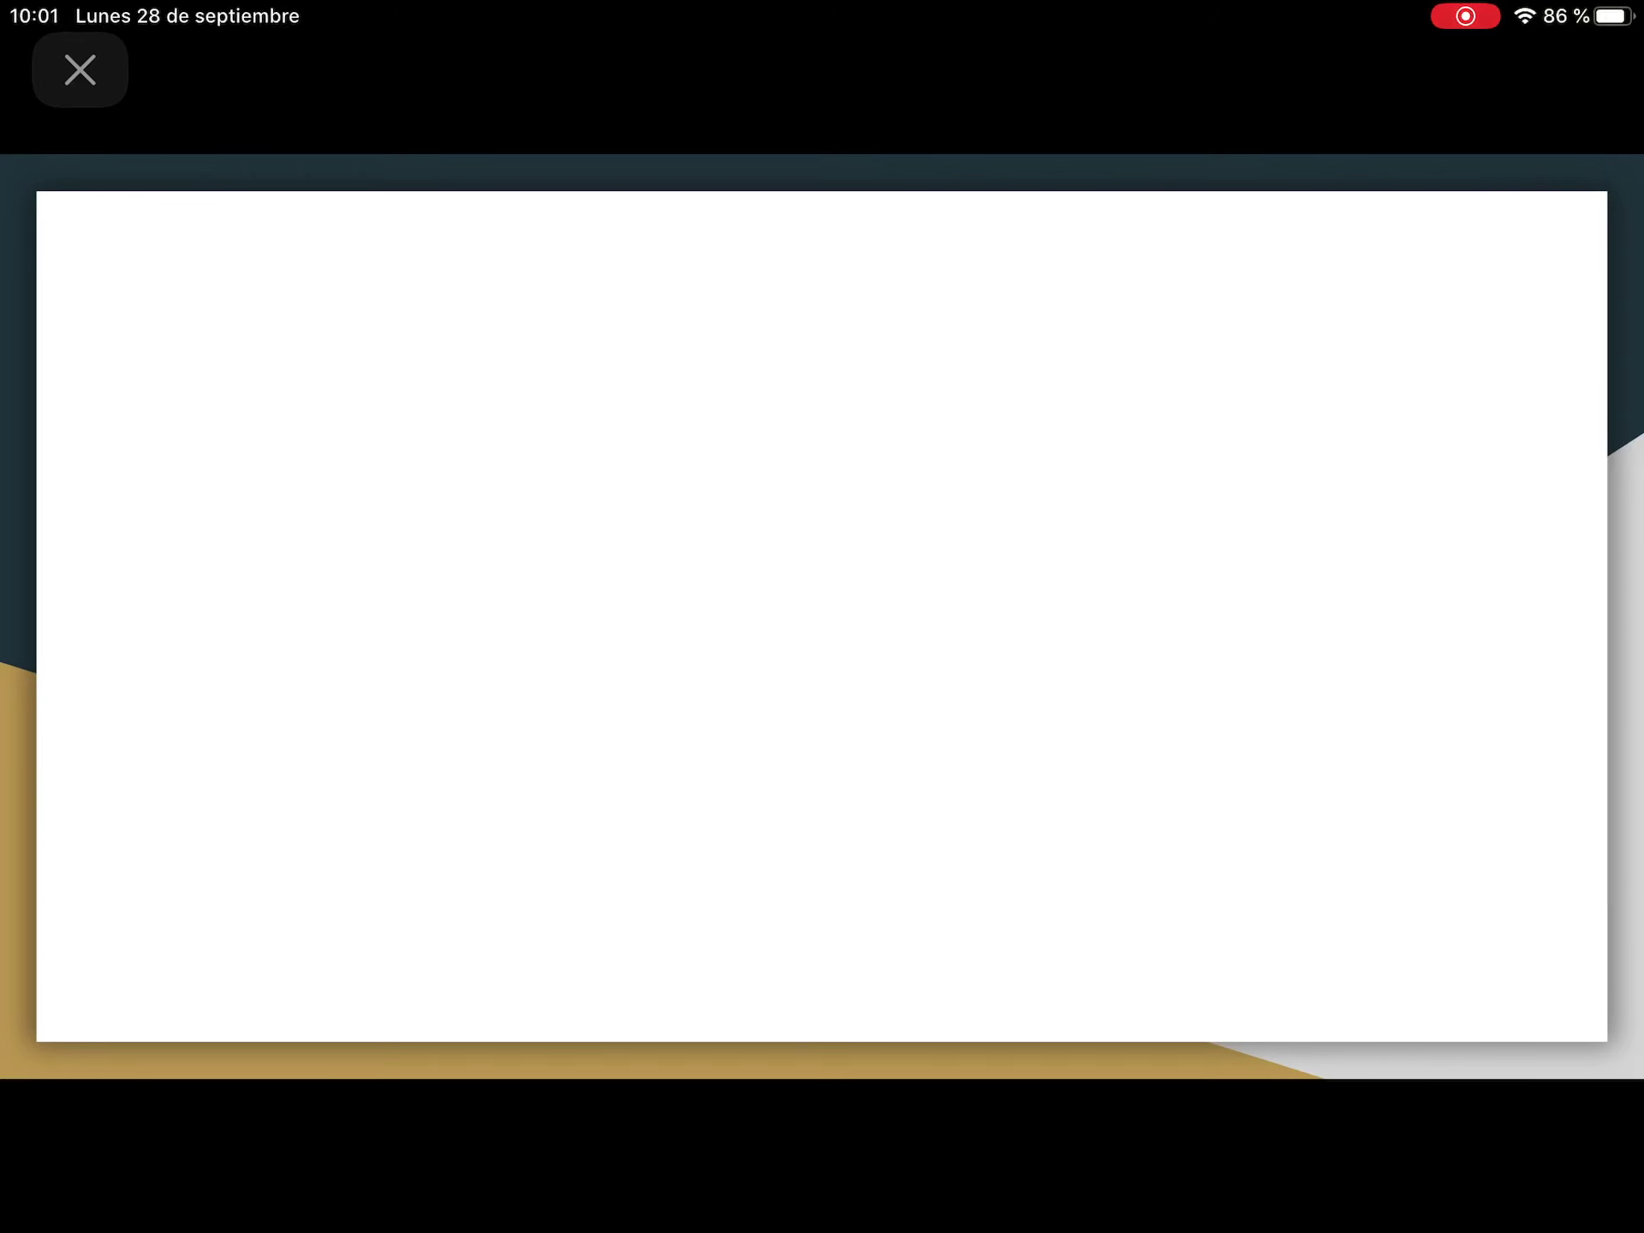
pyautogui.press('Right')
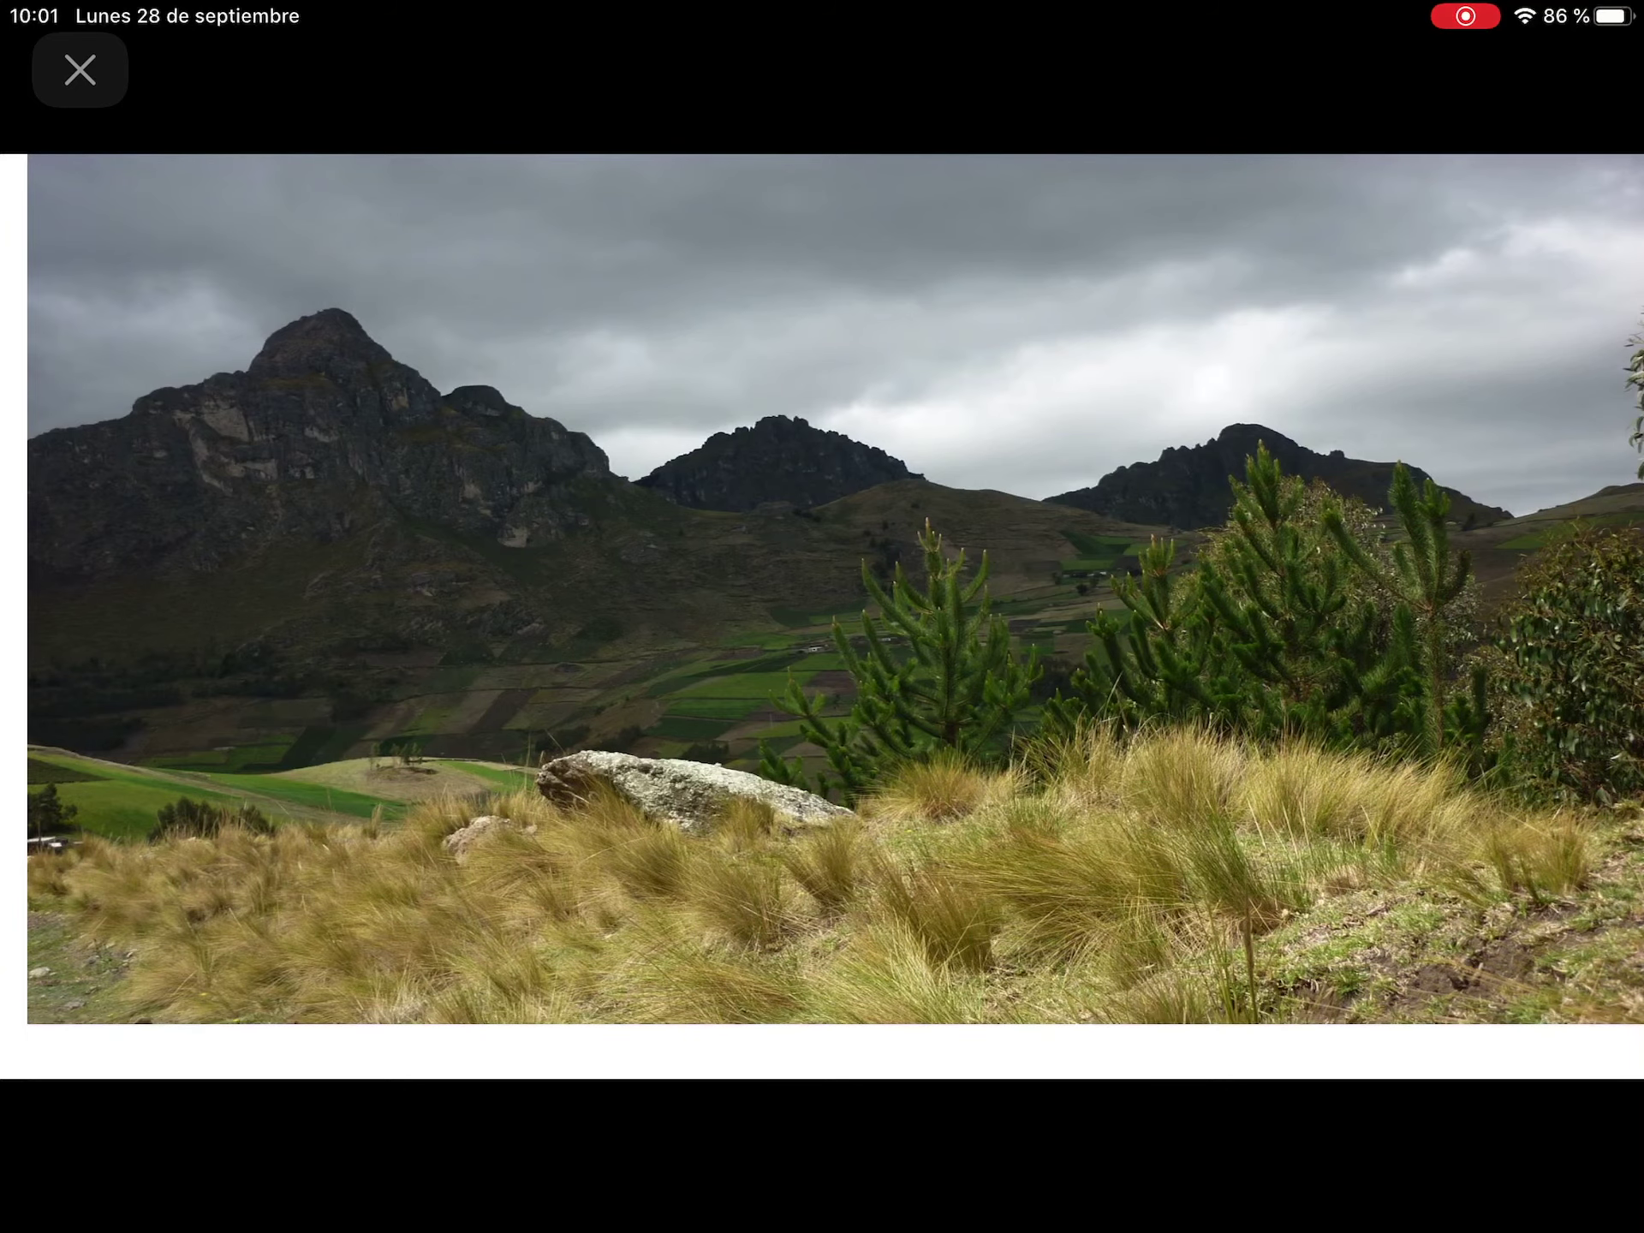
pyautogui.press('Escape')
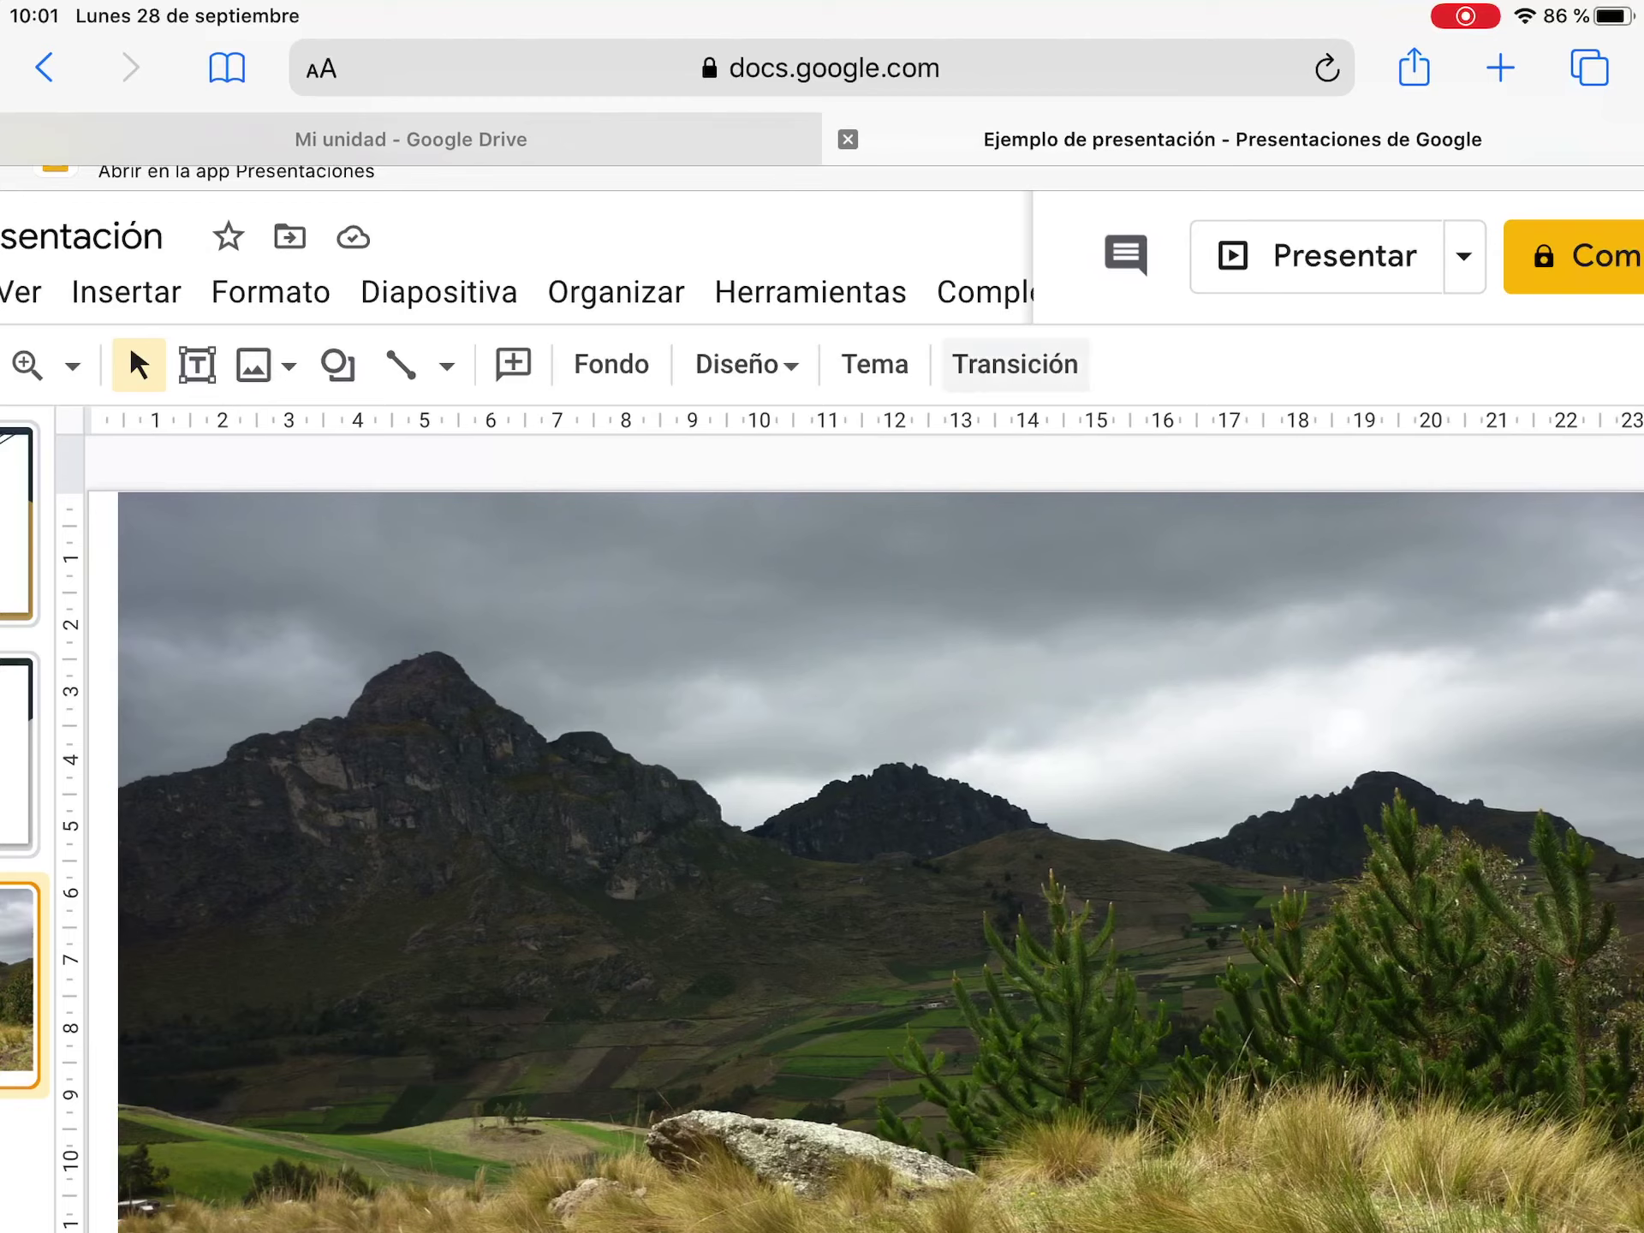
# Give the mountain photo a Fundido de entrada animation at 1,5 s speed and preview it.
pyautogui.click(1015, 364)
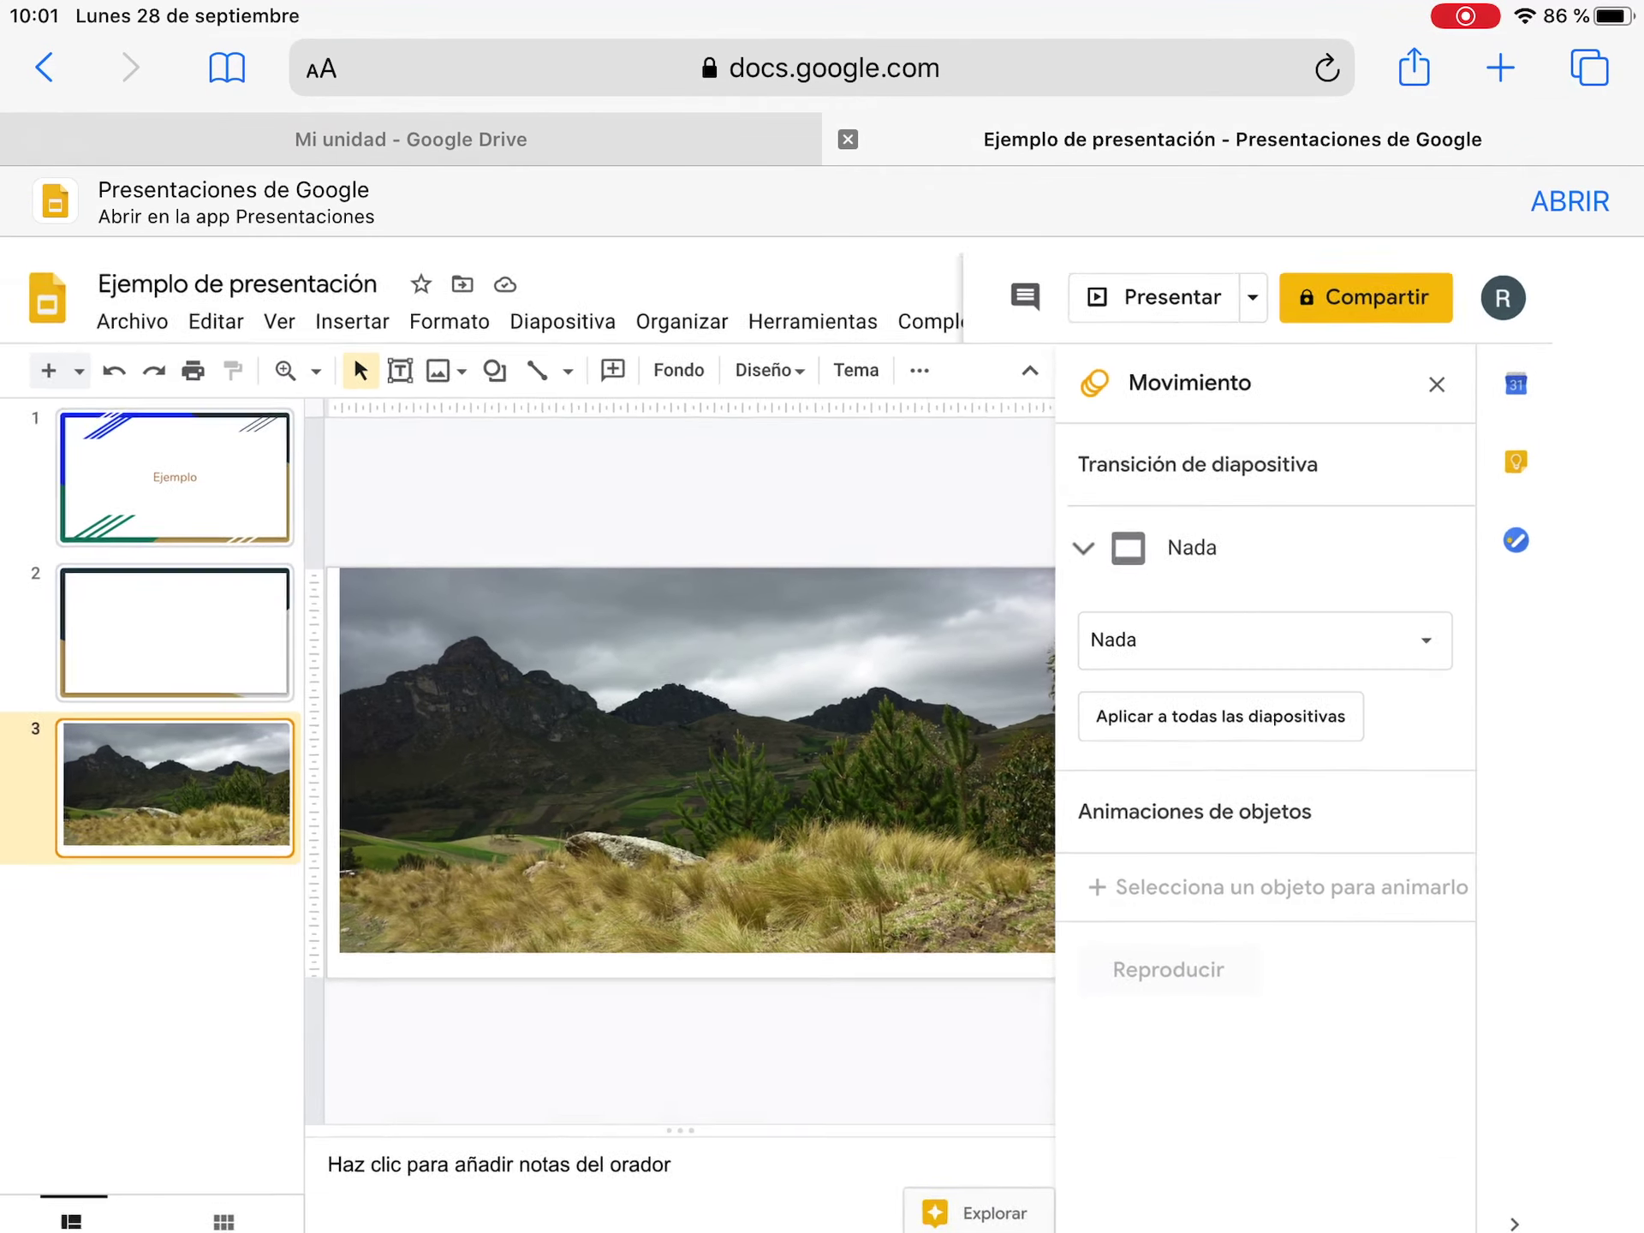
pyautogui.click(740, 779)
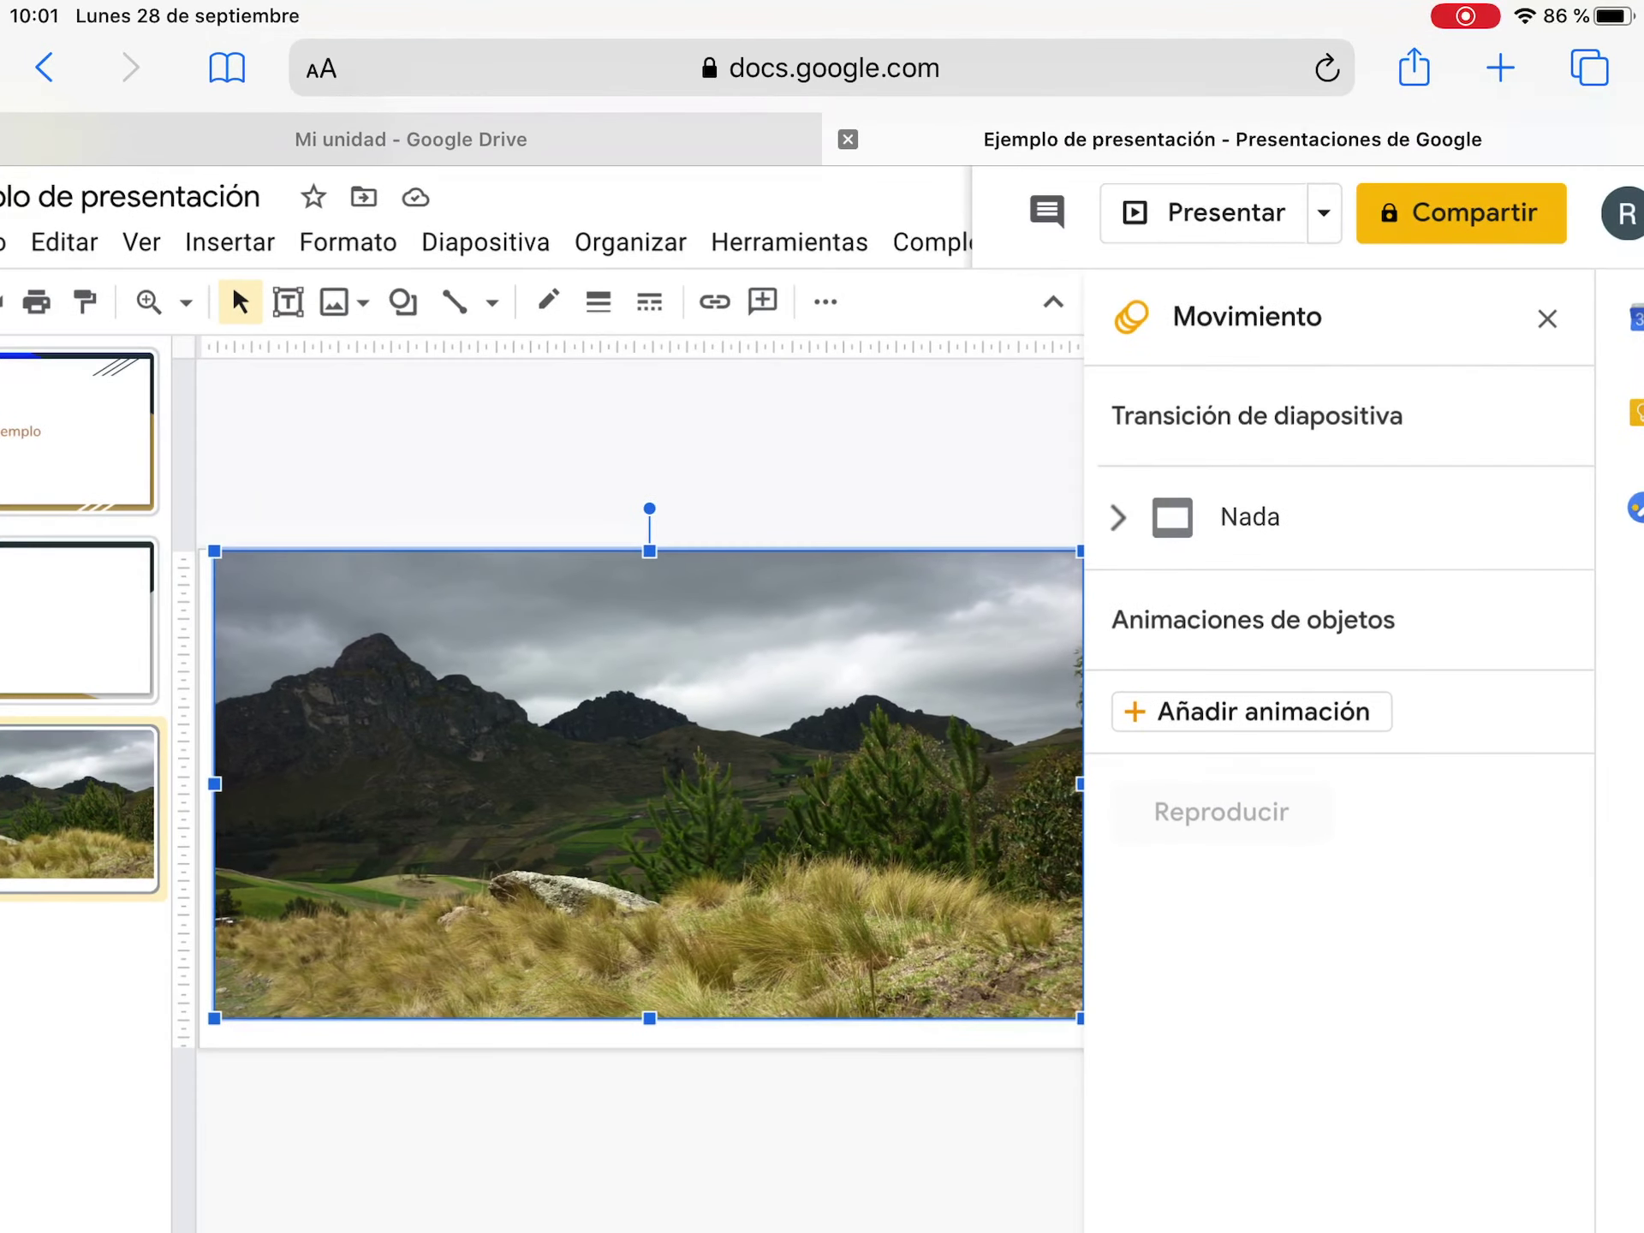
pyautogui.click(1264, 716)
pyautogui.scroll(-3, 822, 685)
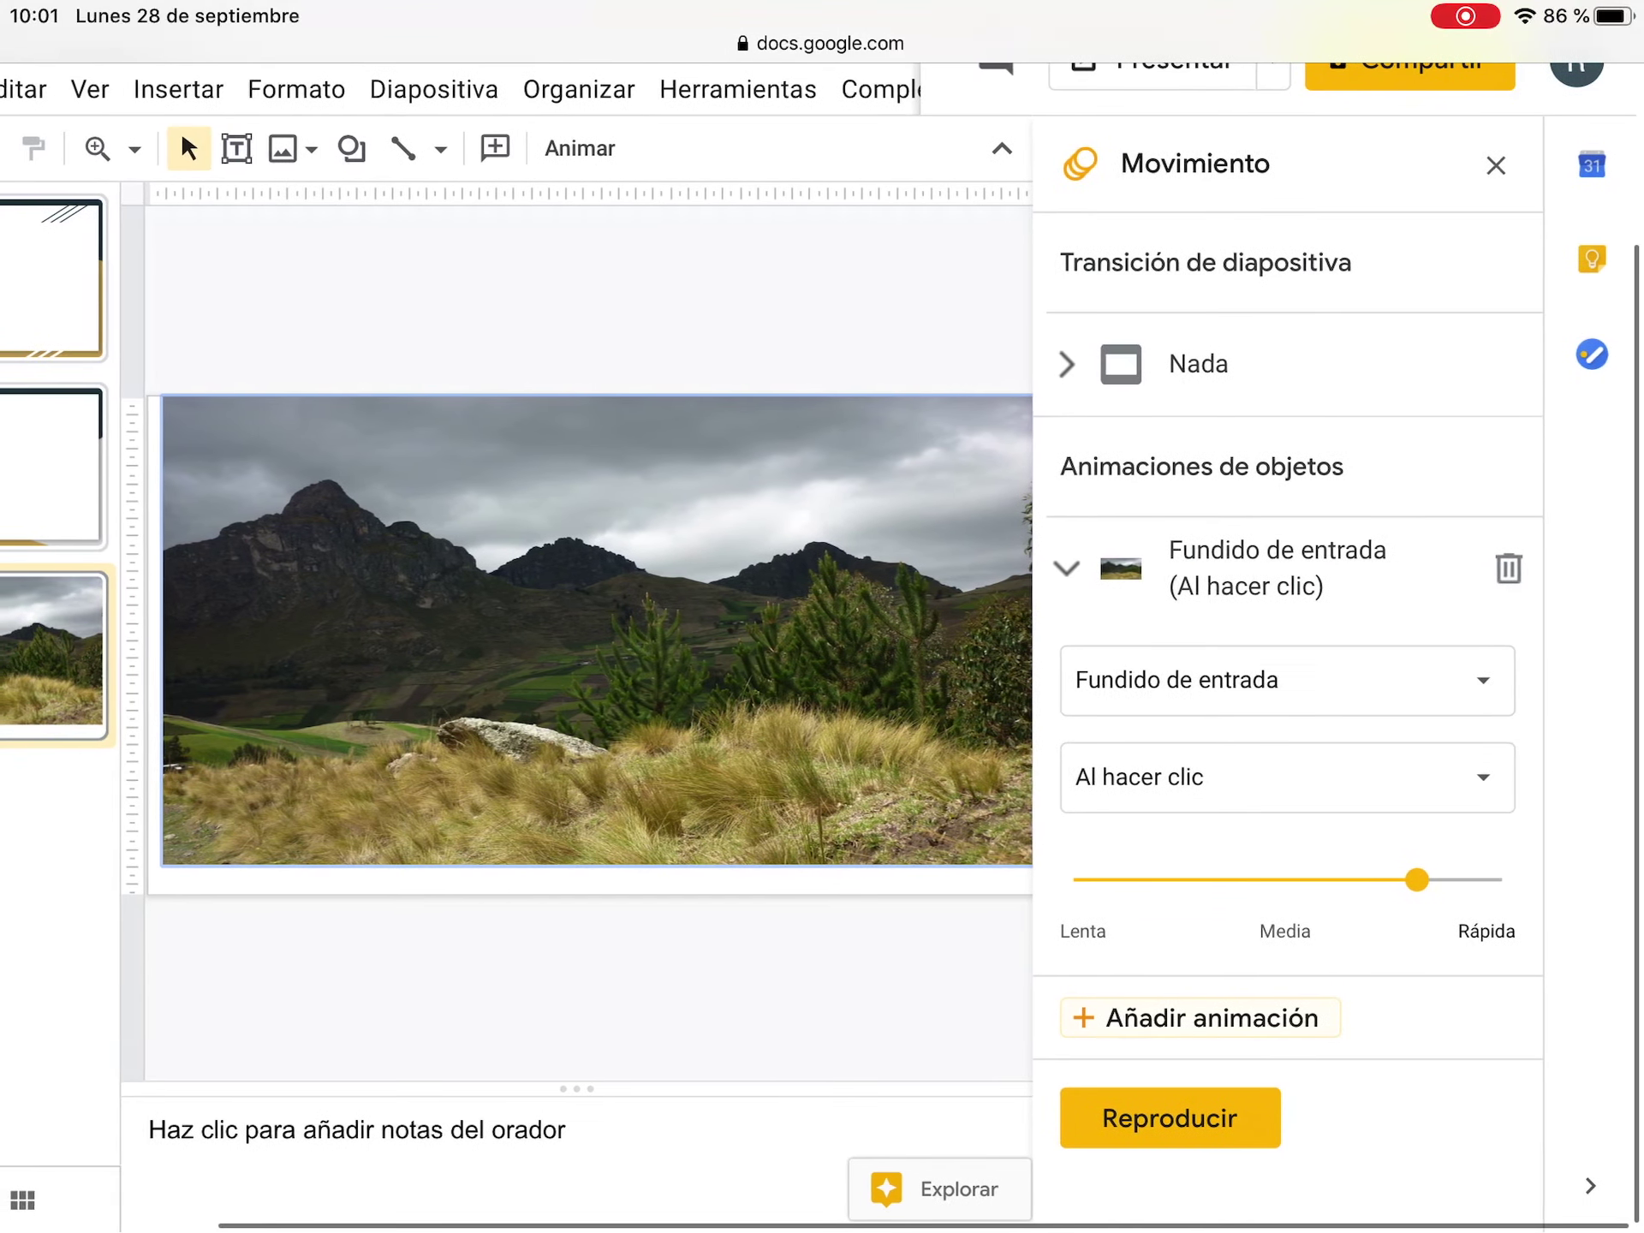
pyautogui.moveTo(1425, 880); pyautogui.dragTo(1379, 879)
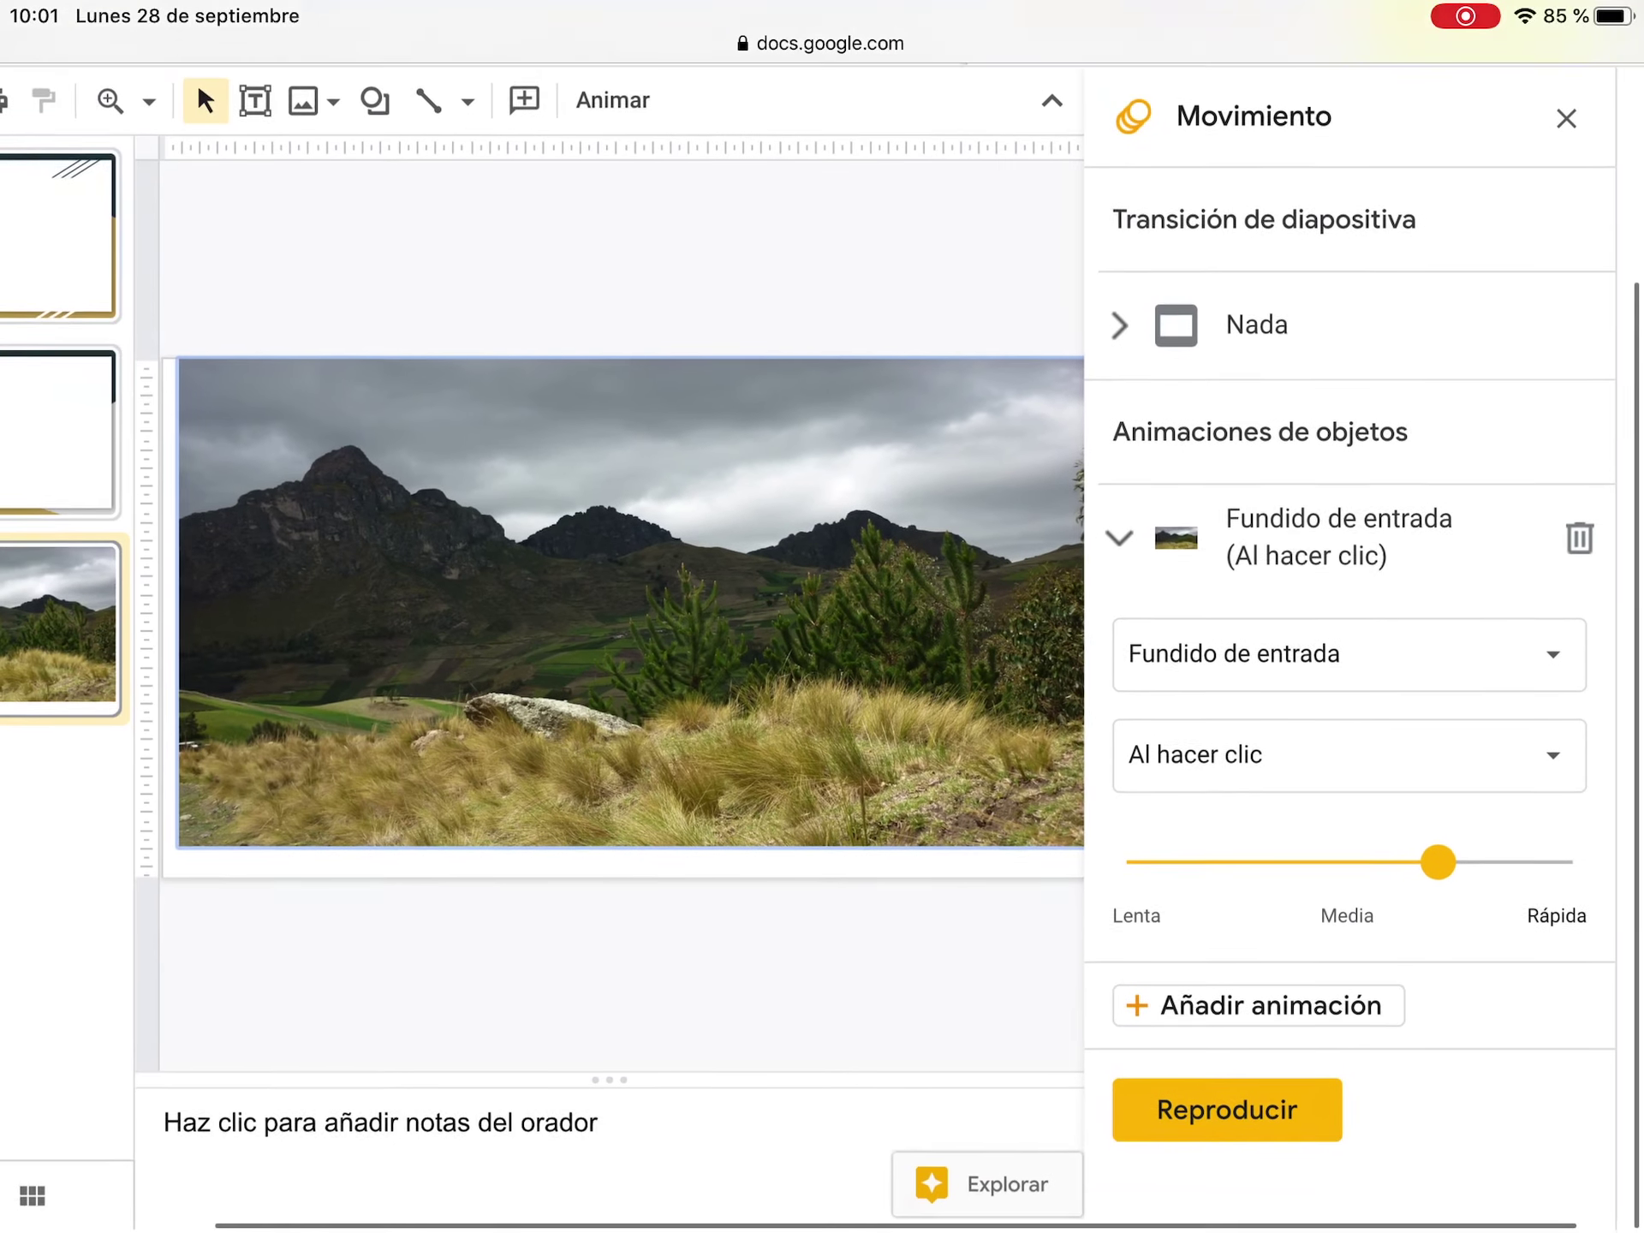
pyautogui.click(1228, 1115)
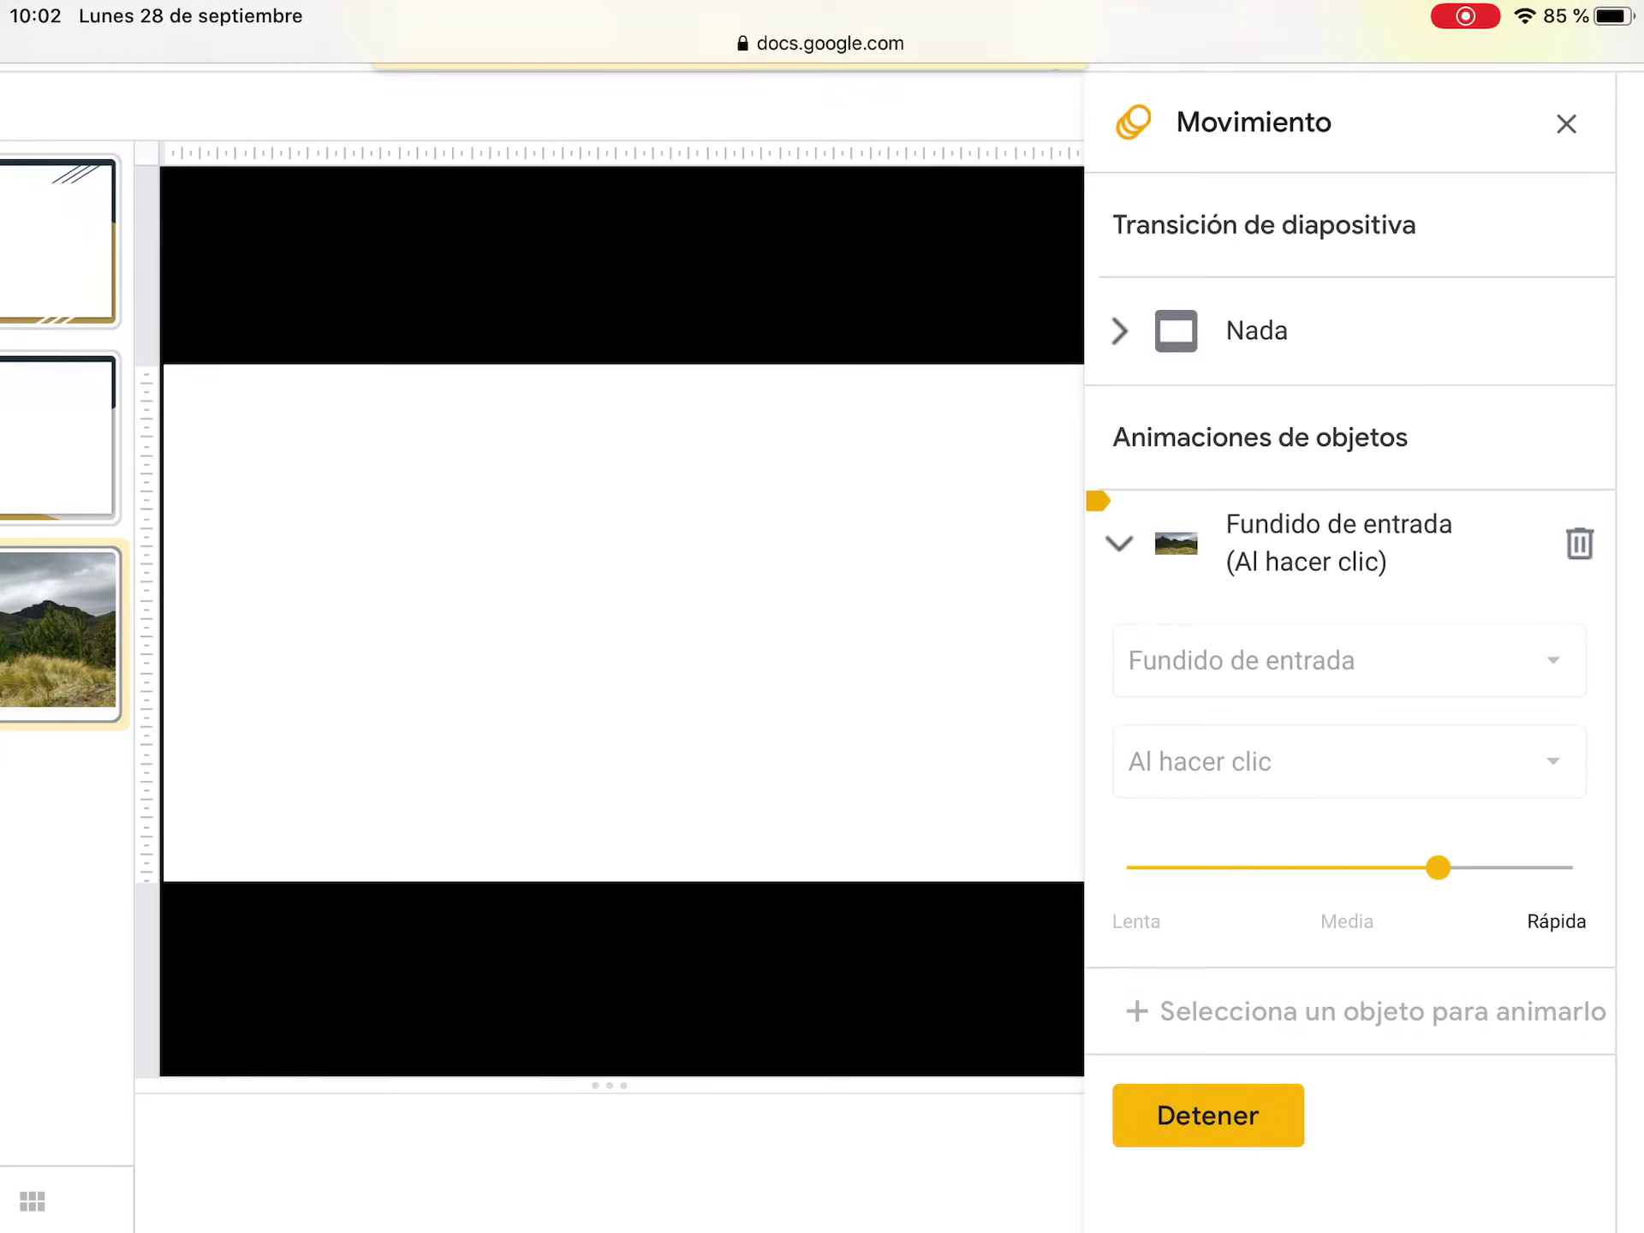
pyautogui.click(1566, 123)
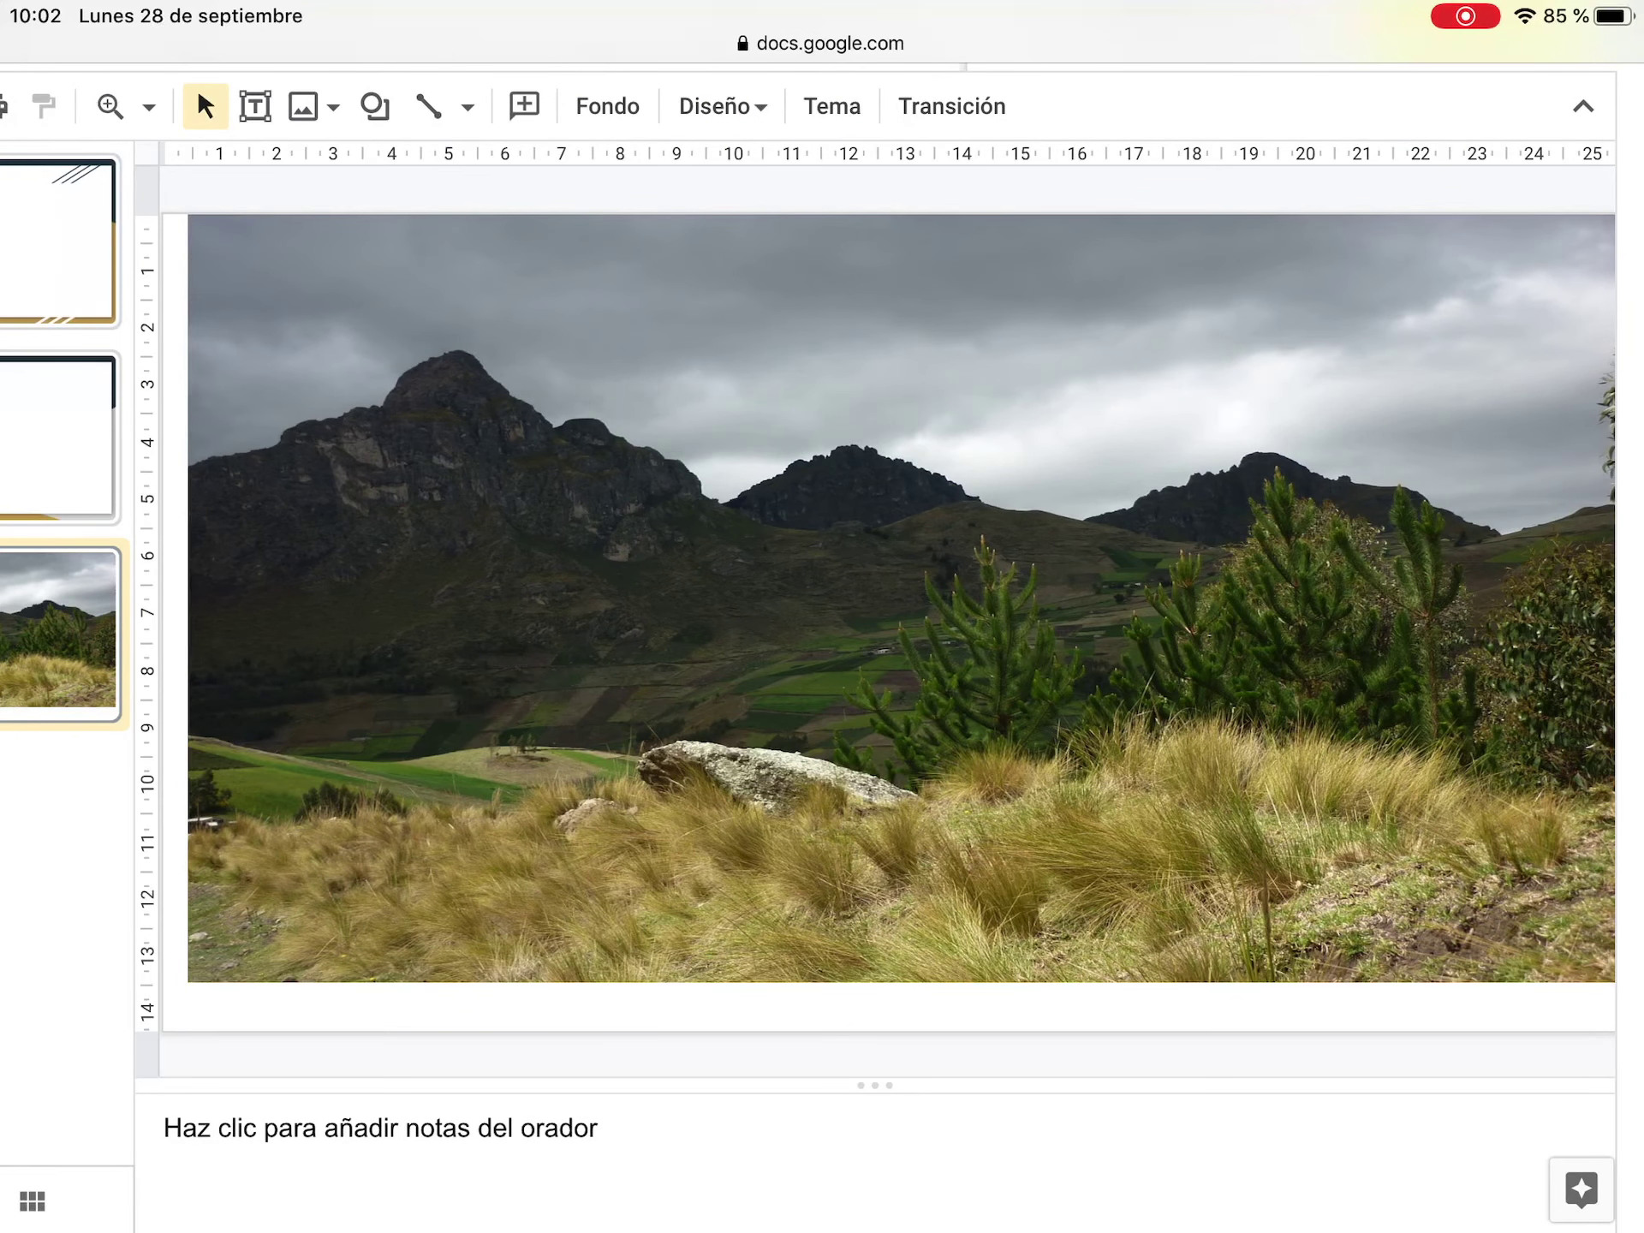
# Present from blank slide 2, advance to the mountain photo's fade-in, then exit the slideshow.
pyautogui.click(58, 437)
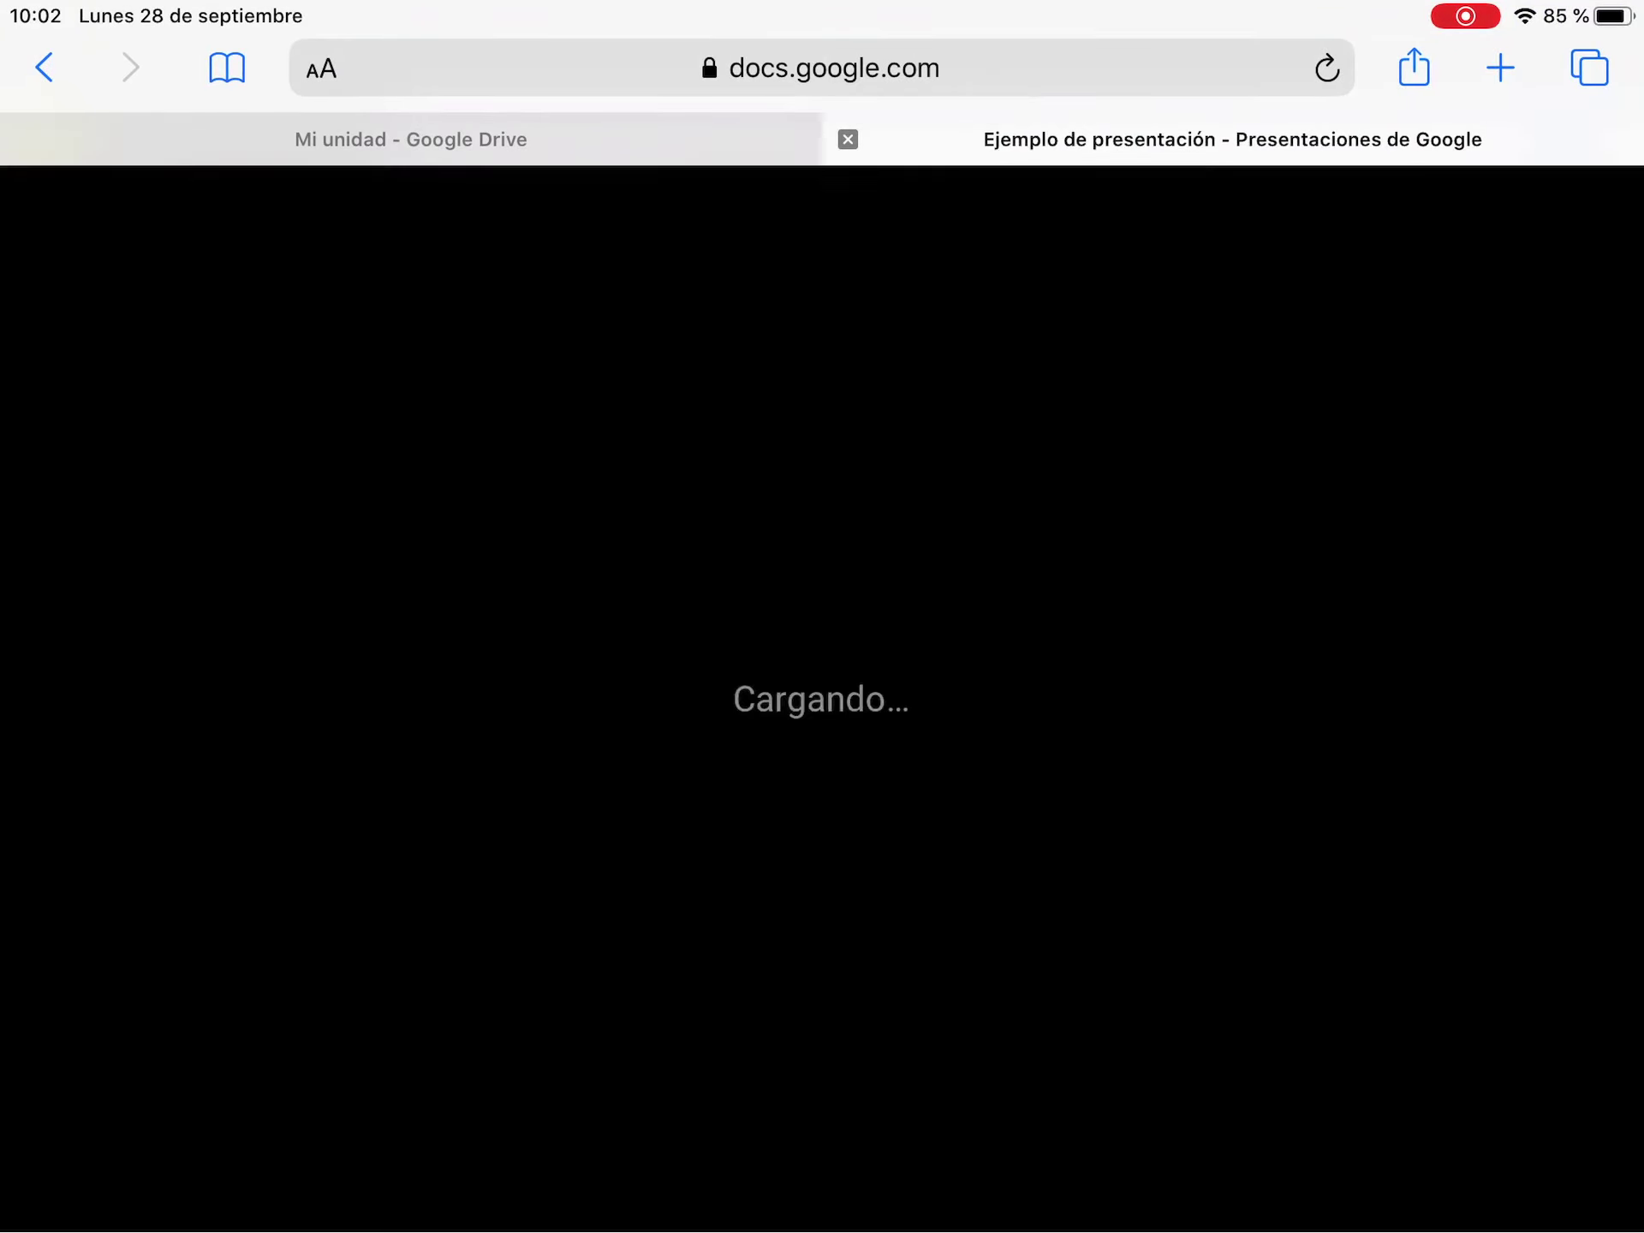
pyautogui.press('Right')
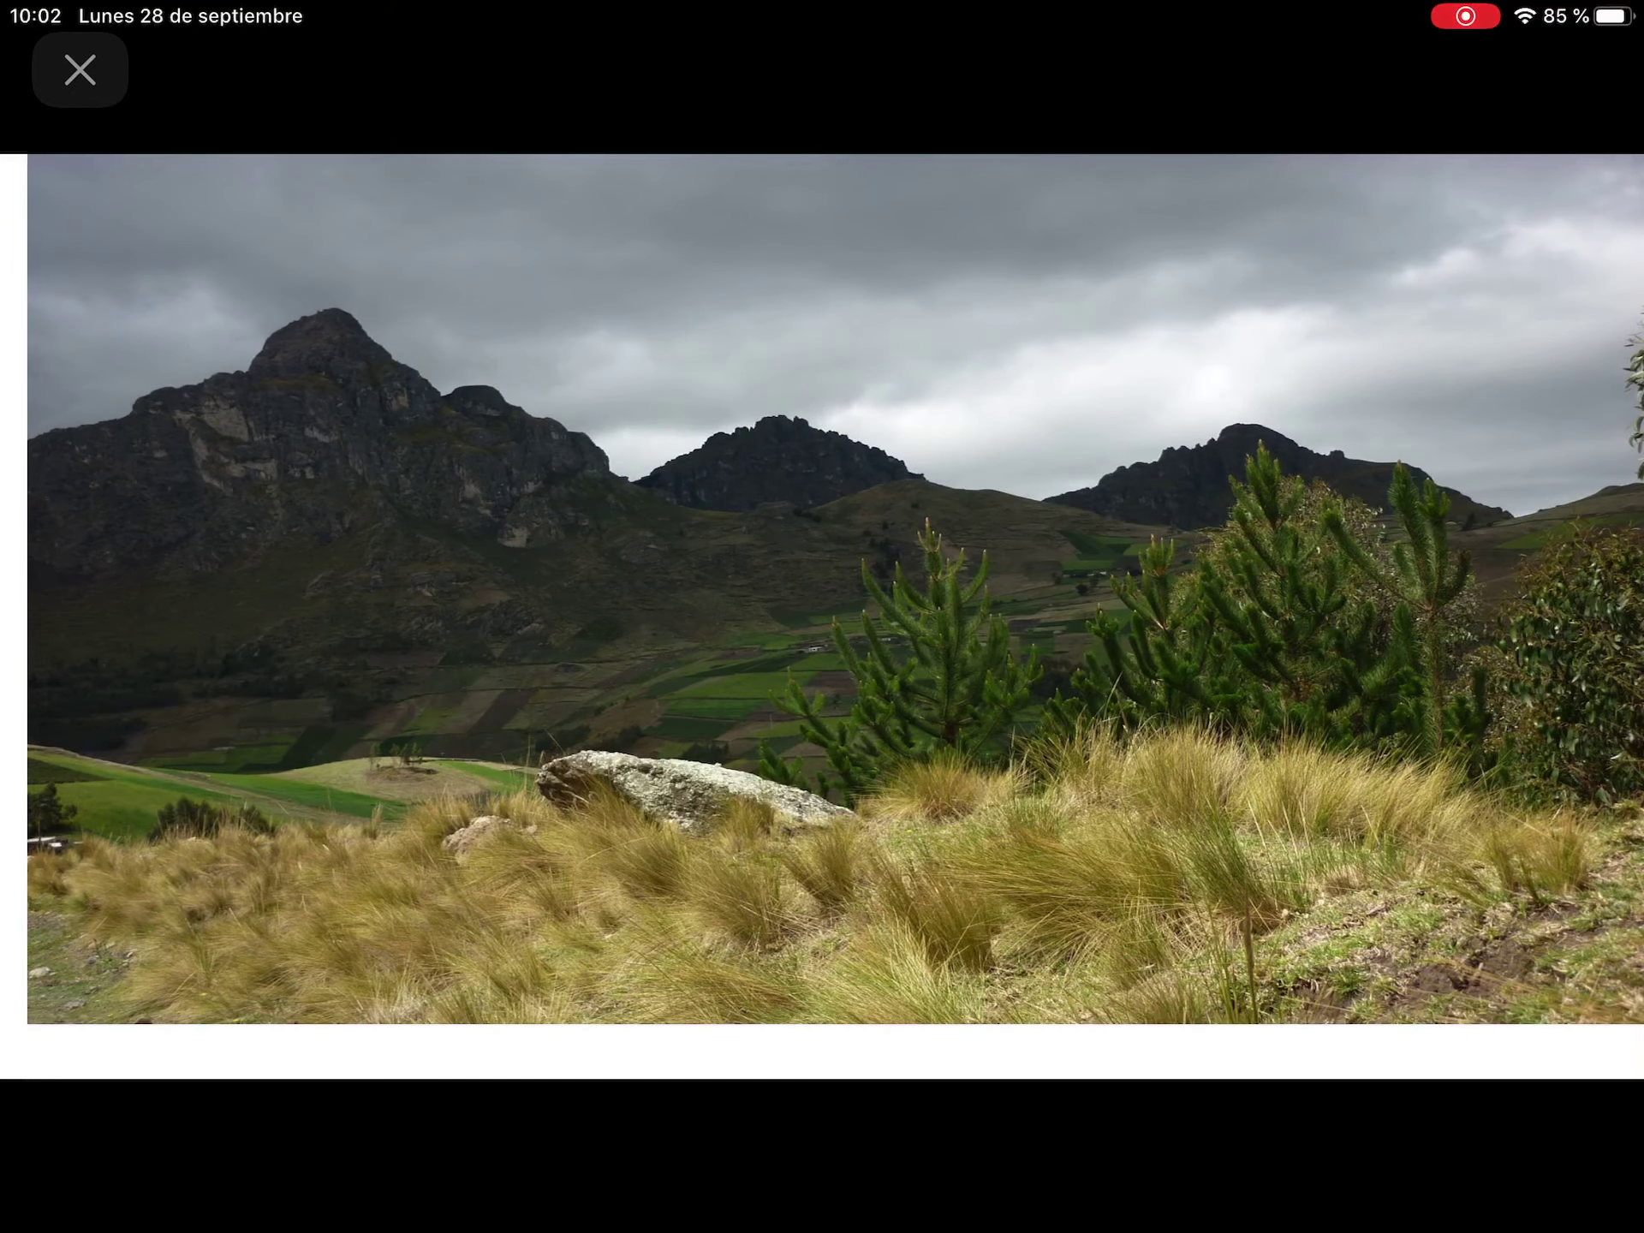
pyautogui.press('Escape')
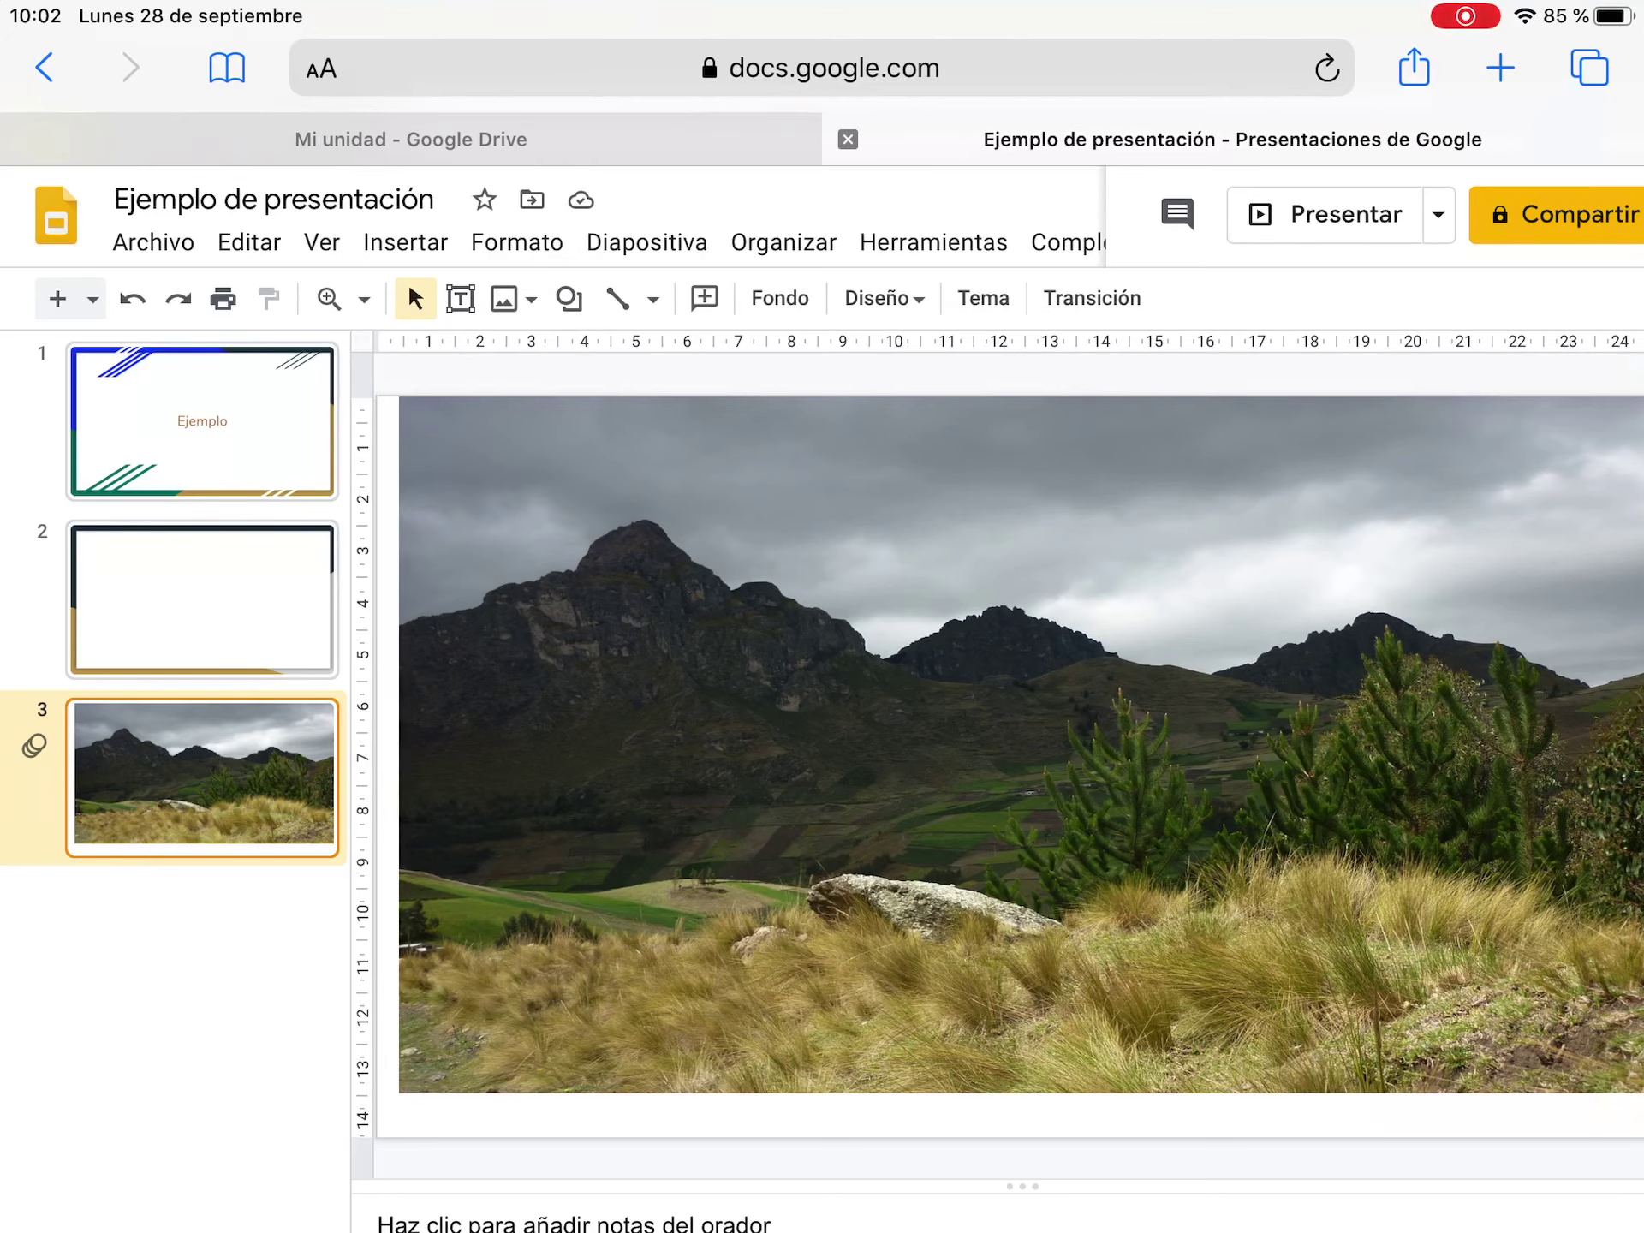
# Return to the Safari tab 'Mi unidad - Google Drive' listing Ejemplo and Ejemplo de presentación.
pyautogui.click(411, 138)
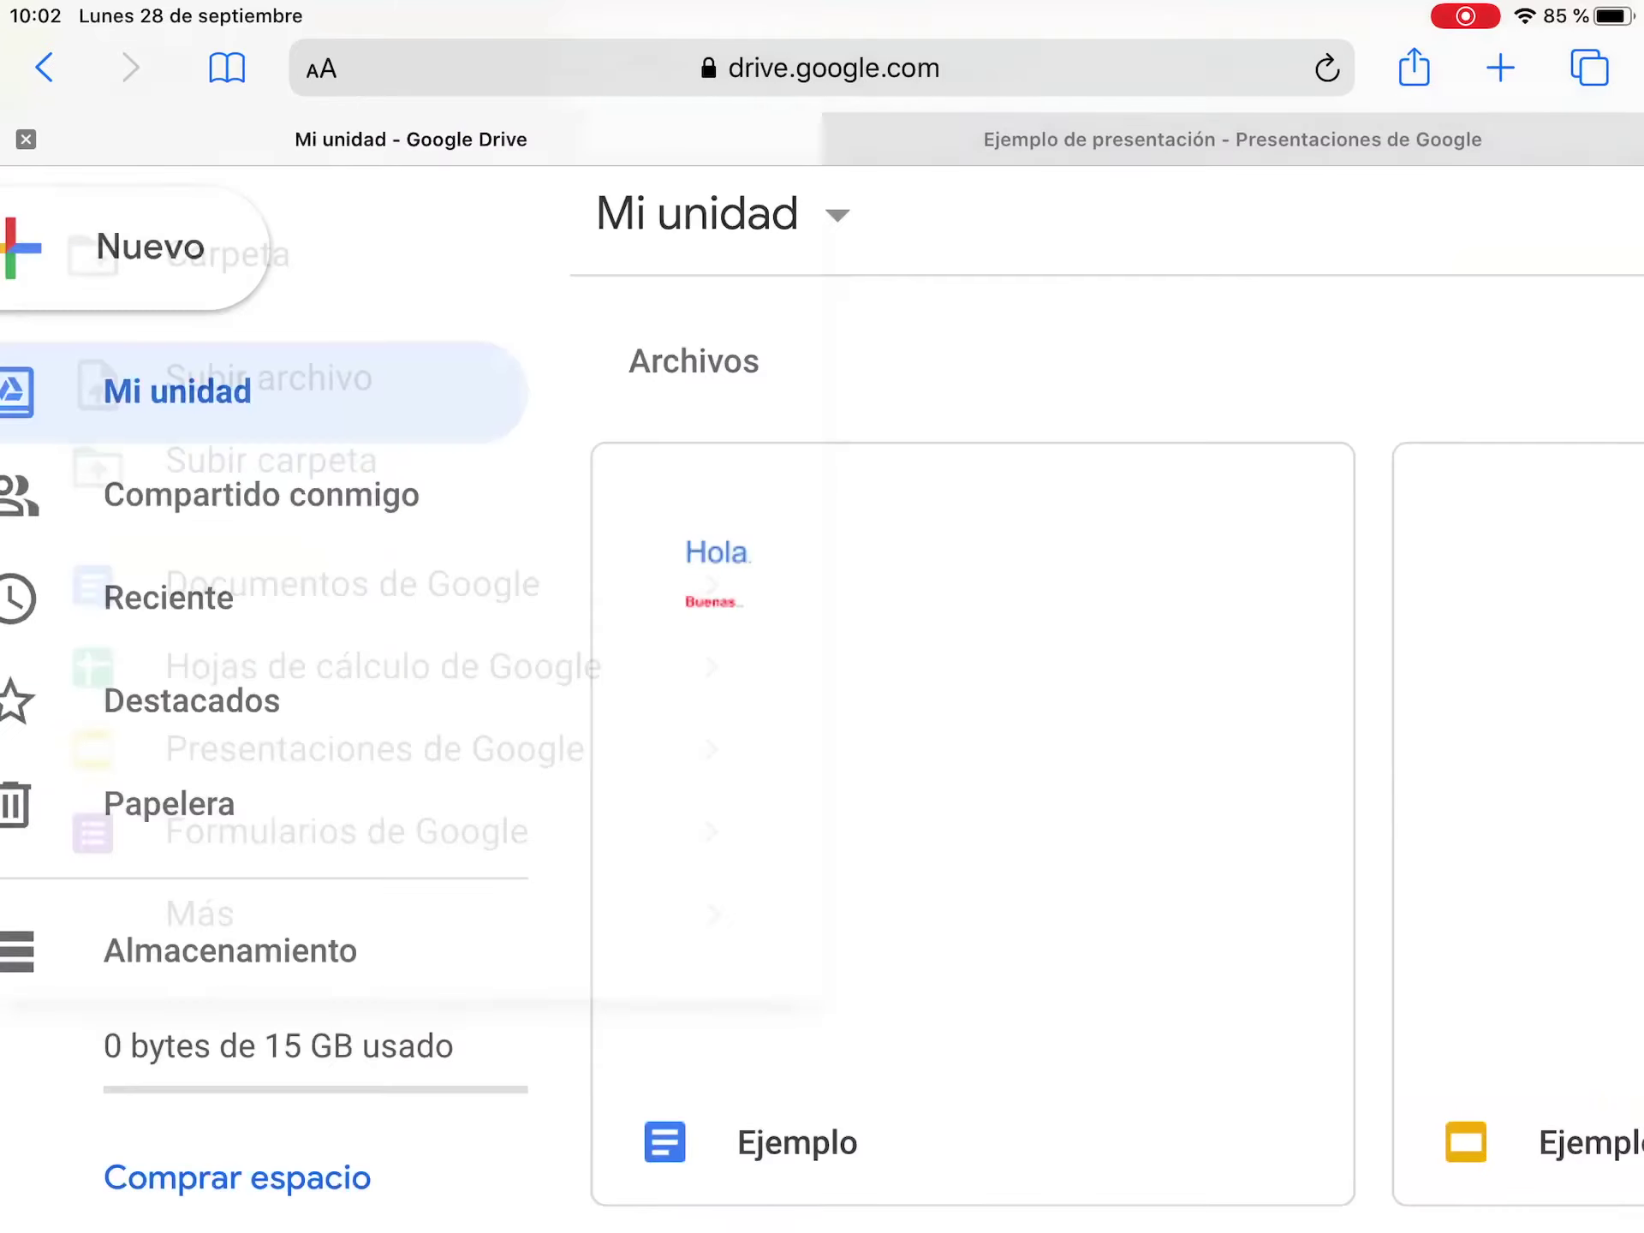